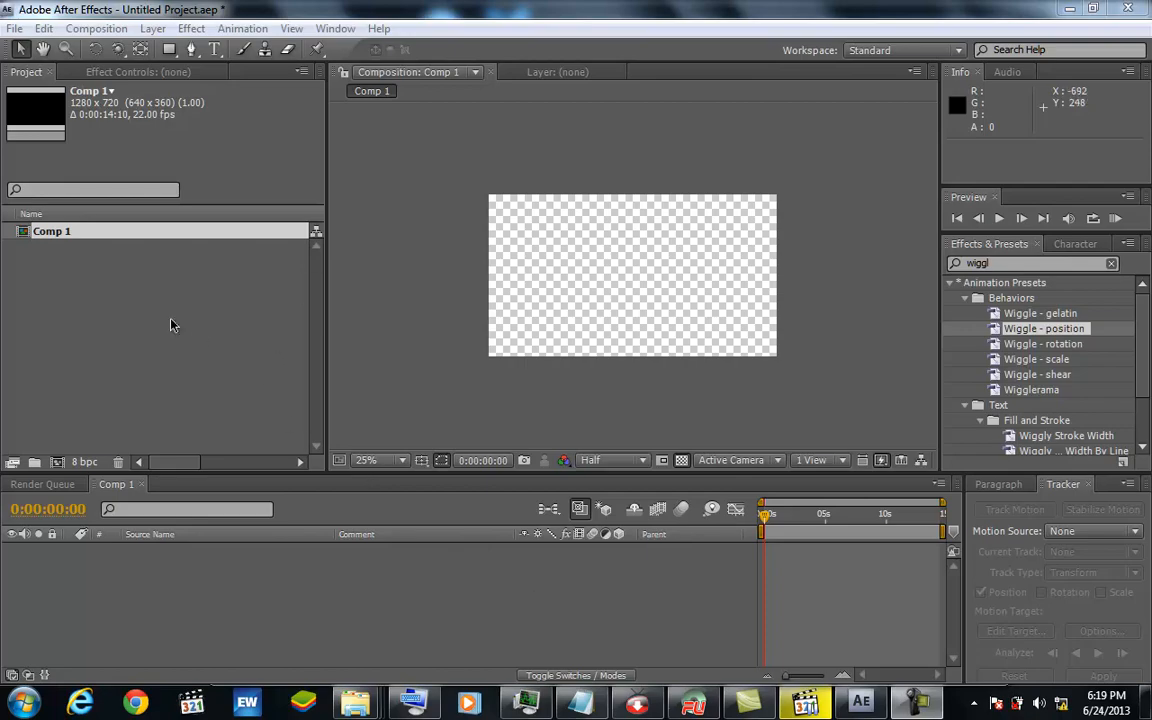
Step: Start a new, empty project without saving the changes to the current one
click(14, 28)
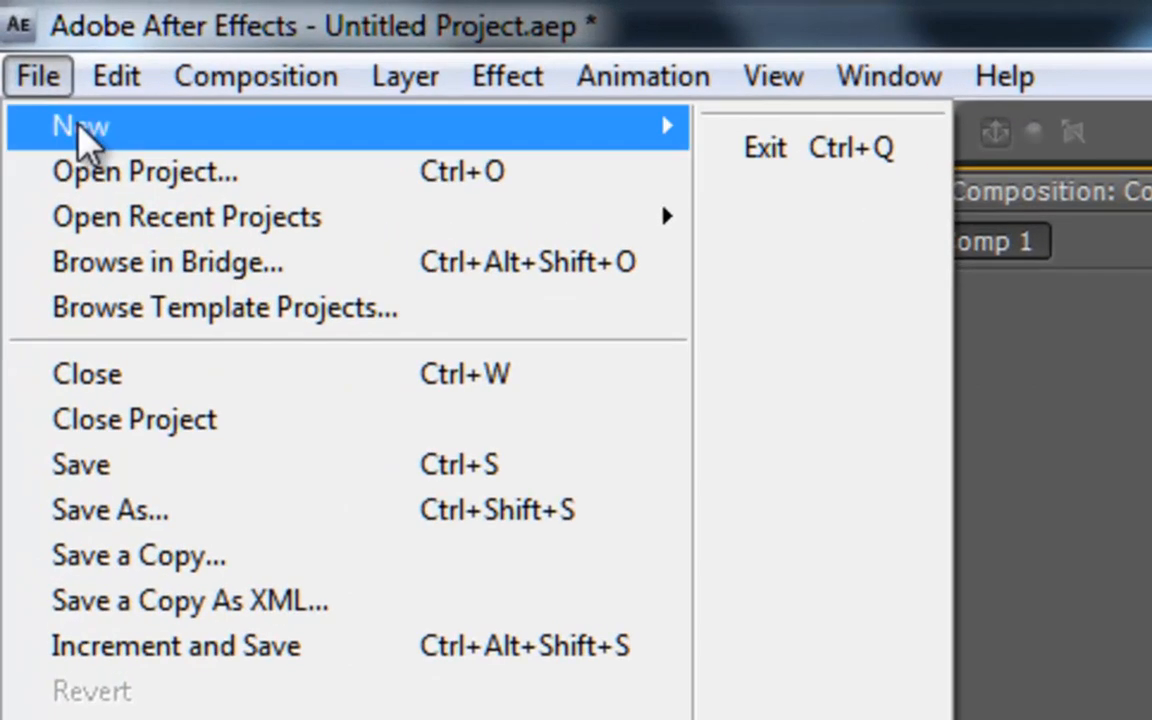
mouse_move(32, 48)
click(850, 148)
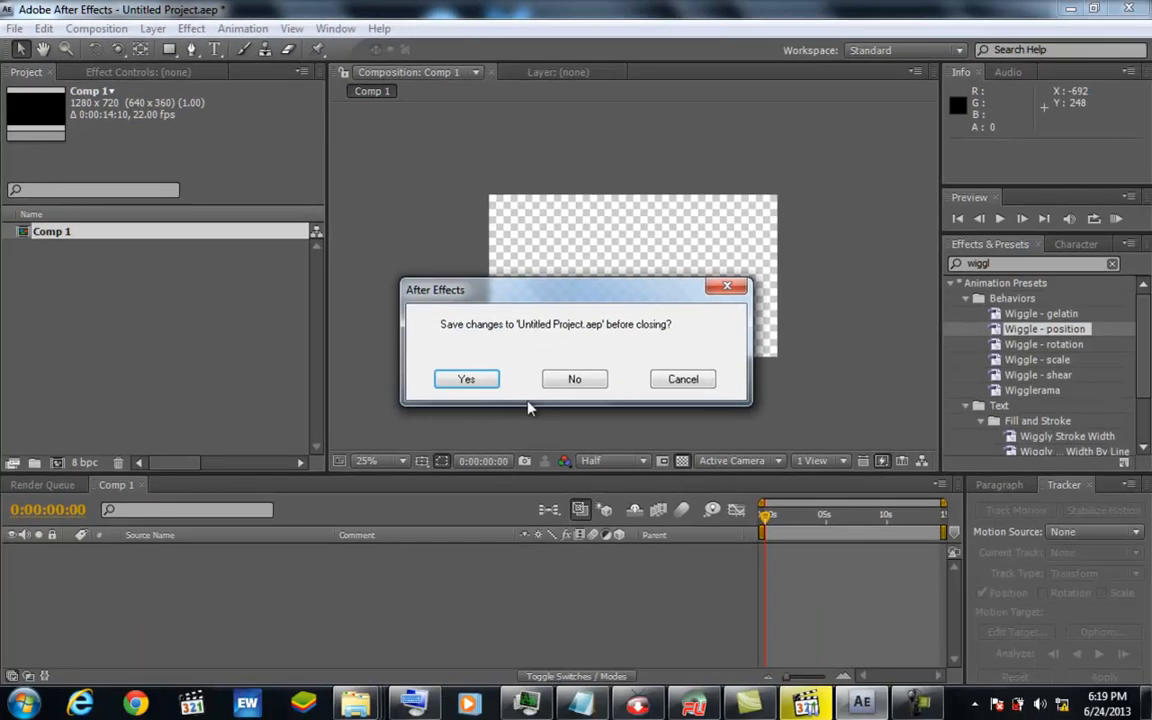
click(1151, 719)
Step: Create a composition at 1280 x 720 px, square pixels, 22 frames per second, Half resolution and a duration of 0:00:14:10
click(14, 28)
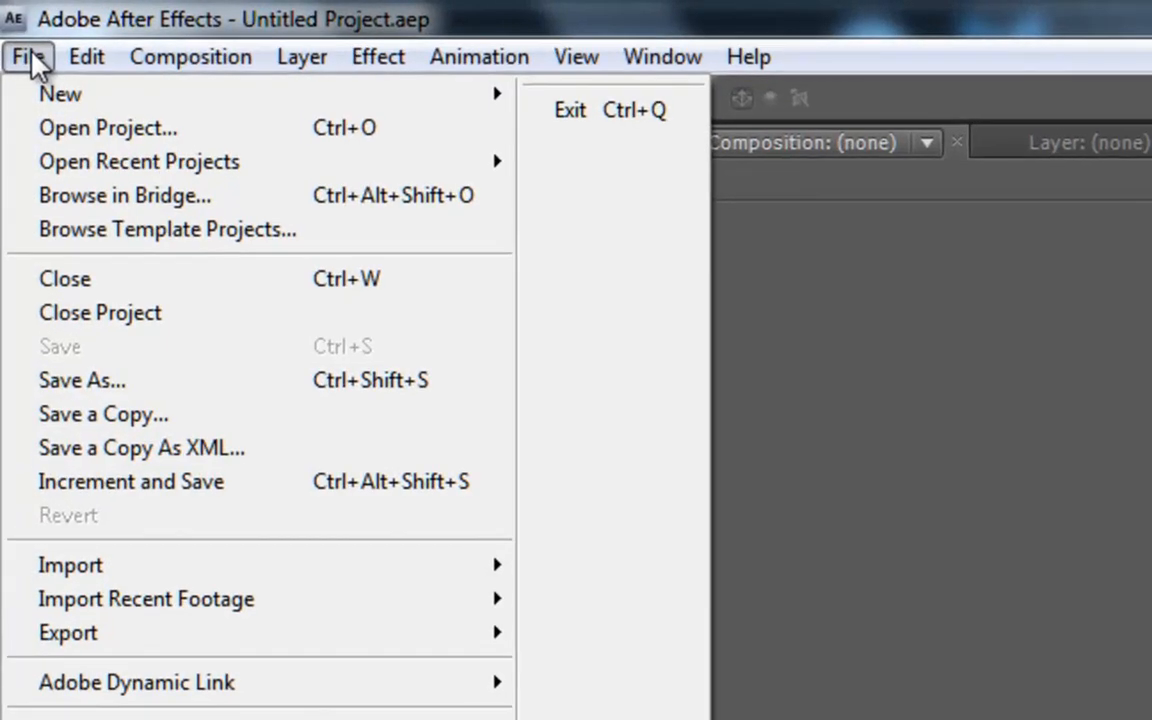
click(181, 8)
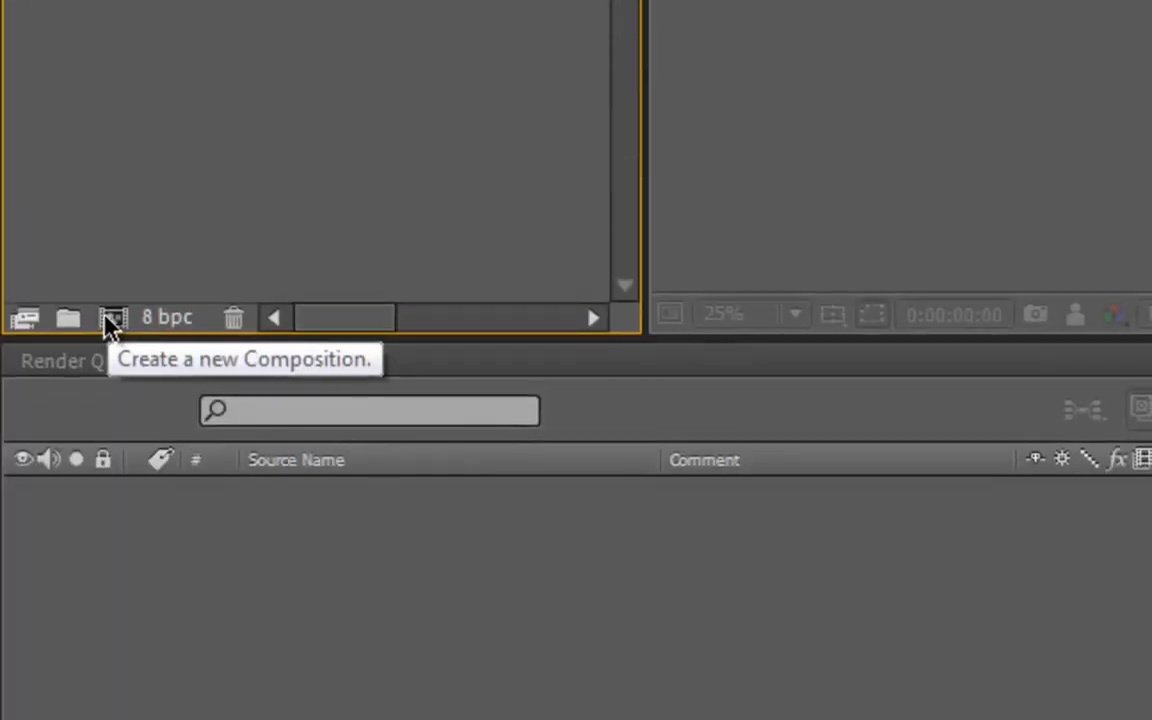
click(106, 318)
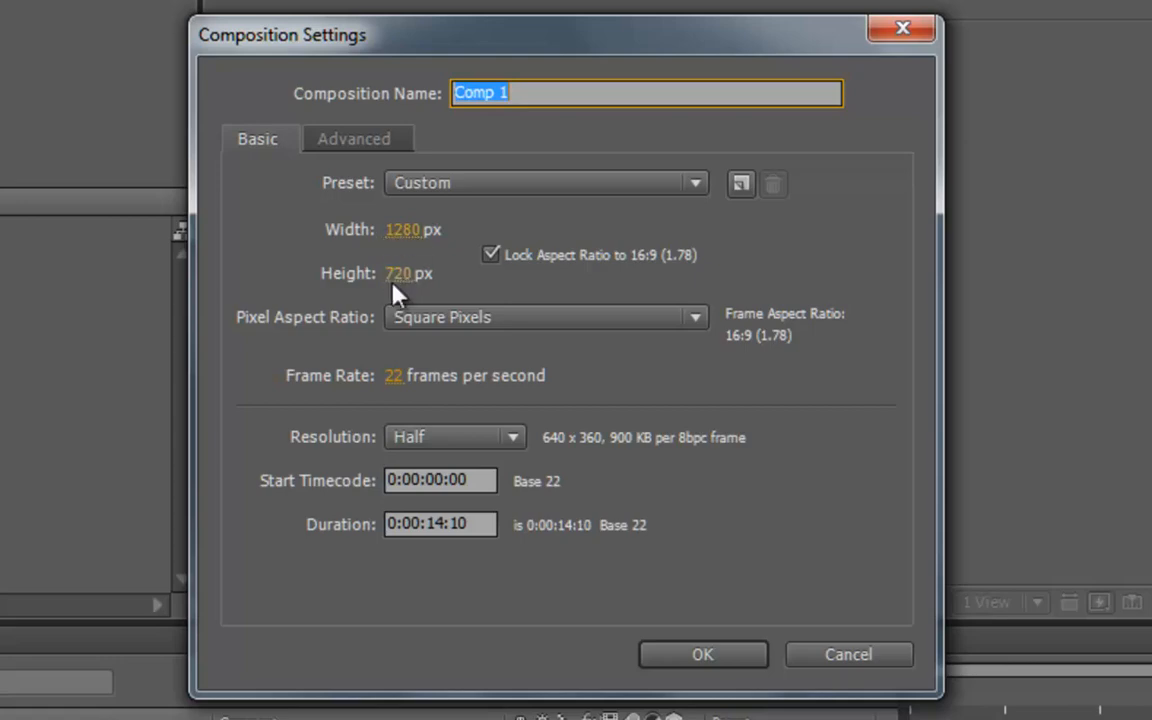
click(688, 655)
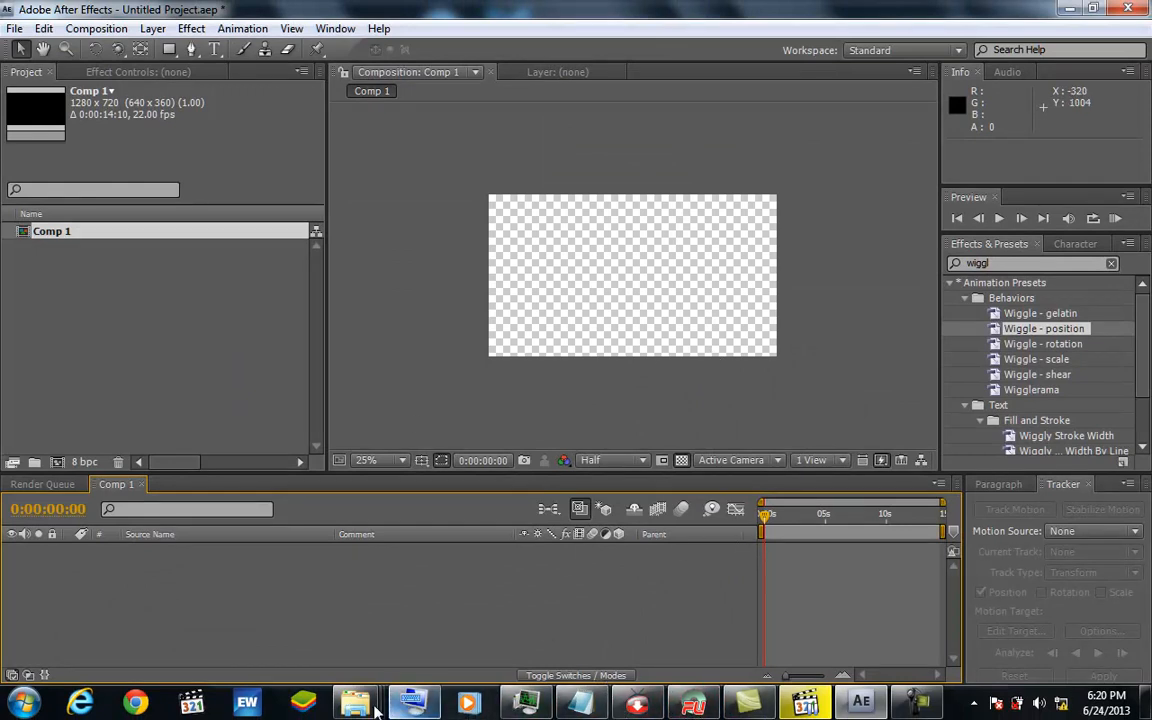
Step: Import the image Cristo_Redentor.jpg into the project and place it as a layer at the centre of the composition
mouse_move(370, 705)
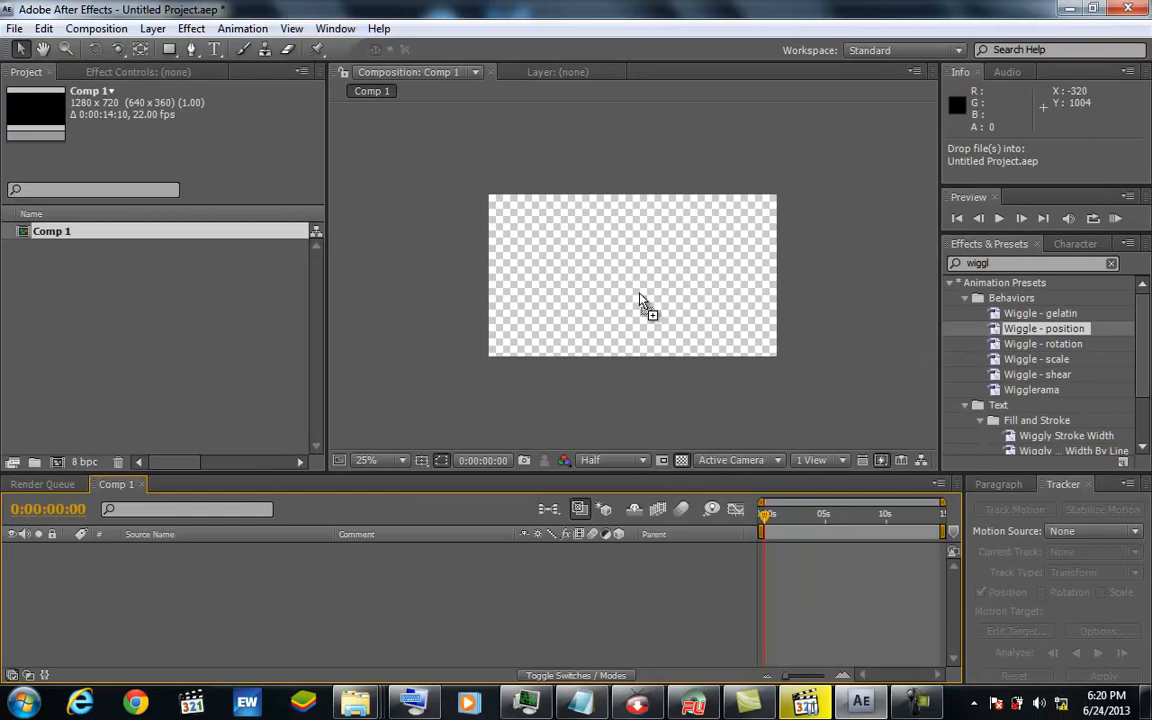
drag(640, 297, 640, 297)
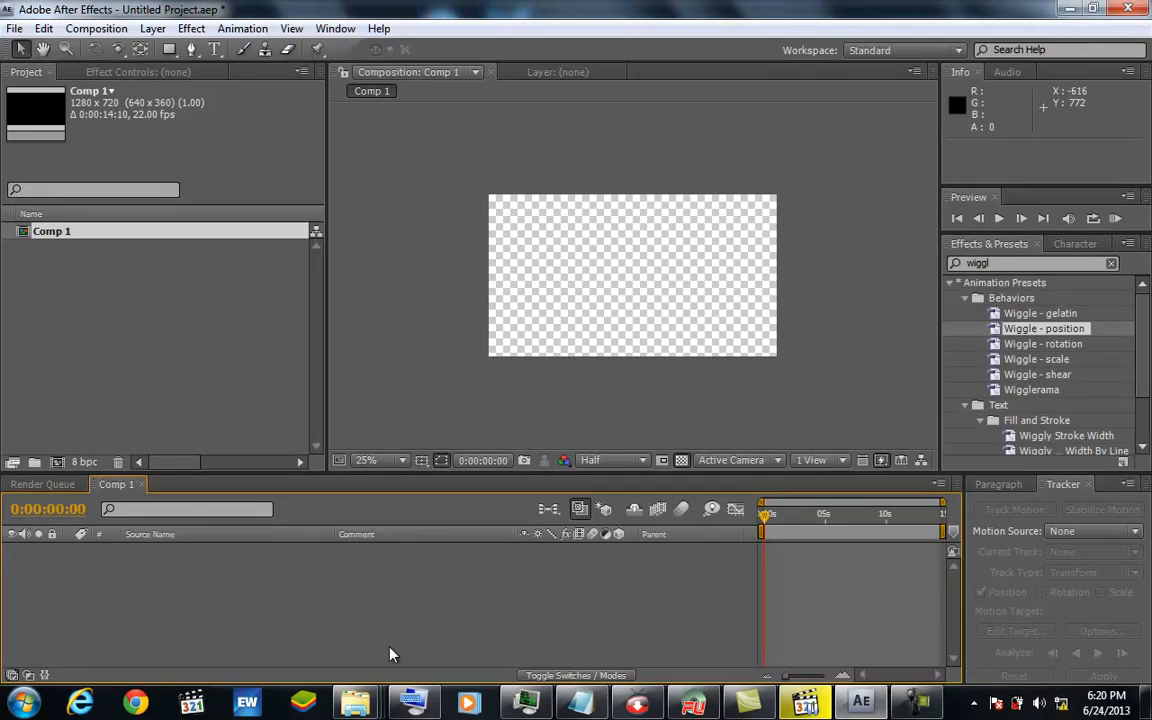
mouse_move(355, 703)
click(815, 648)
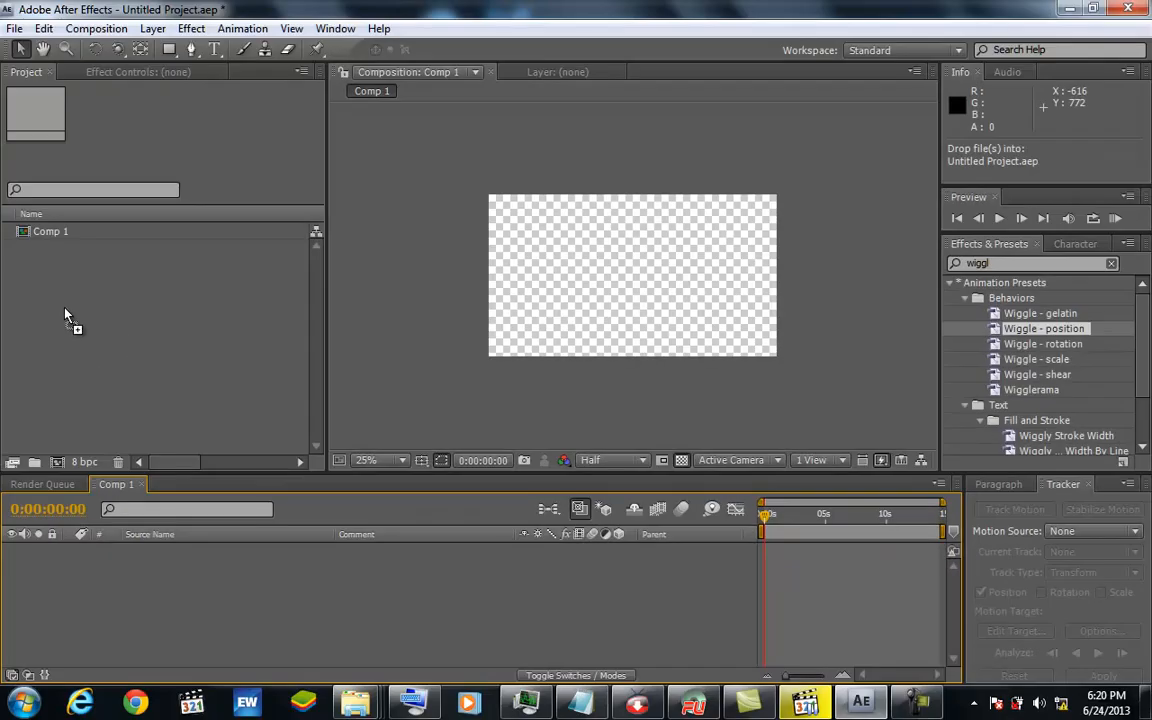
drag(65, 316, 62, 311)
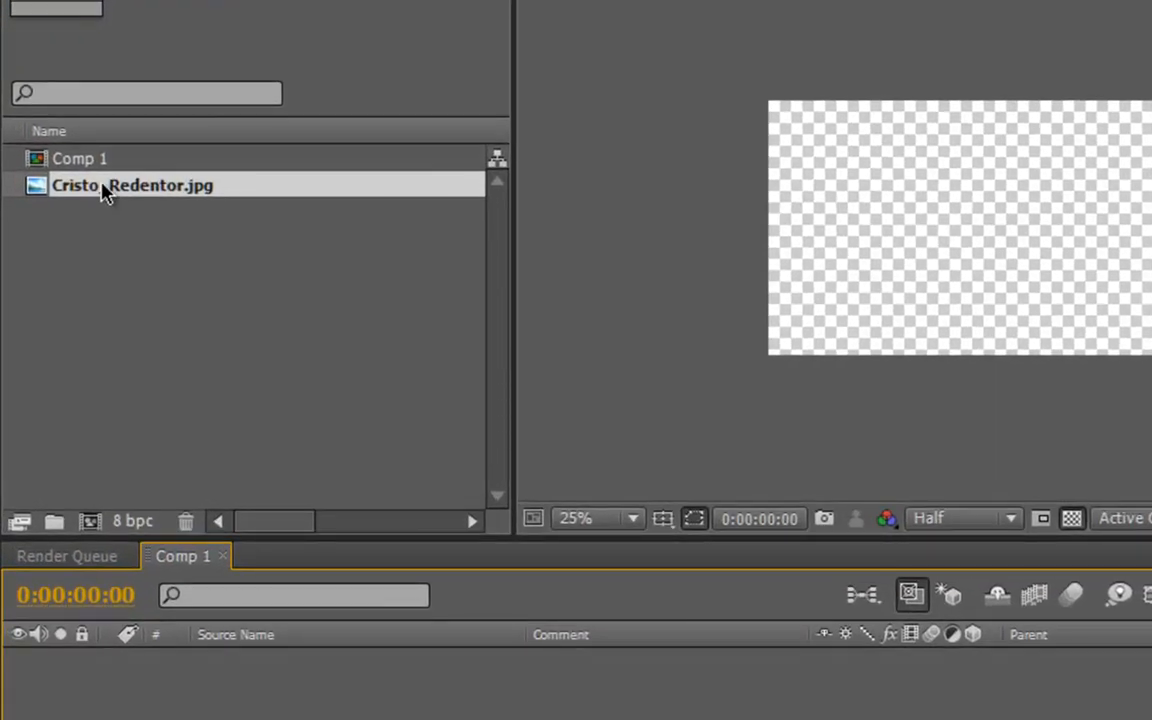
drag(86, 196, 999, 229)
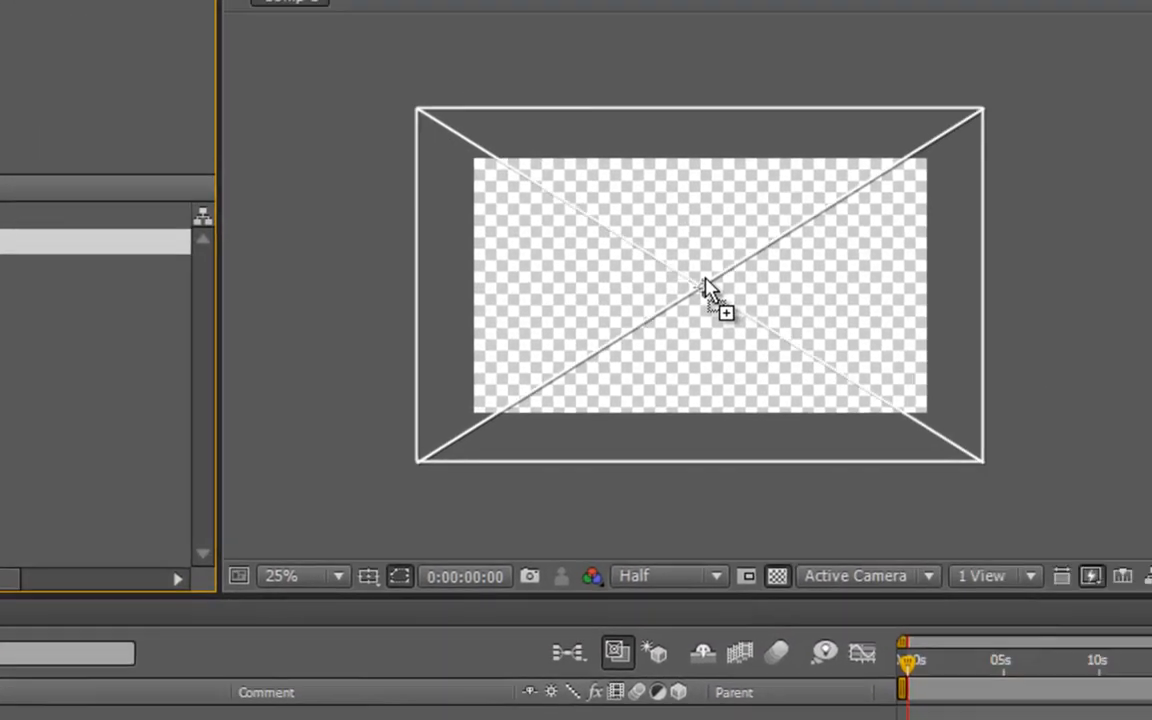
drag(706, 287, 705, 285)
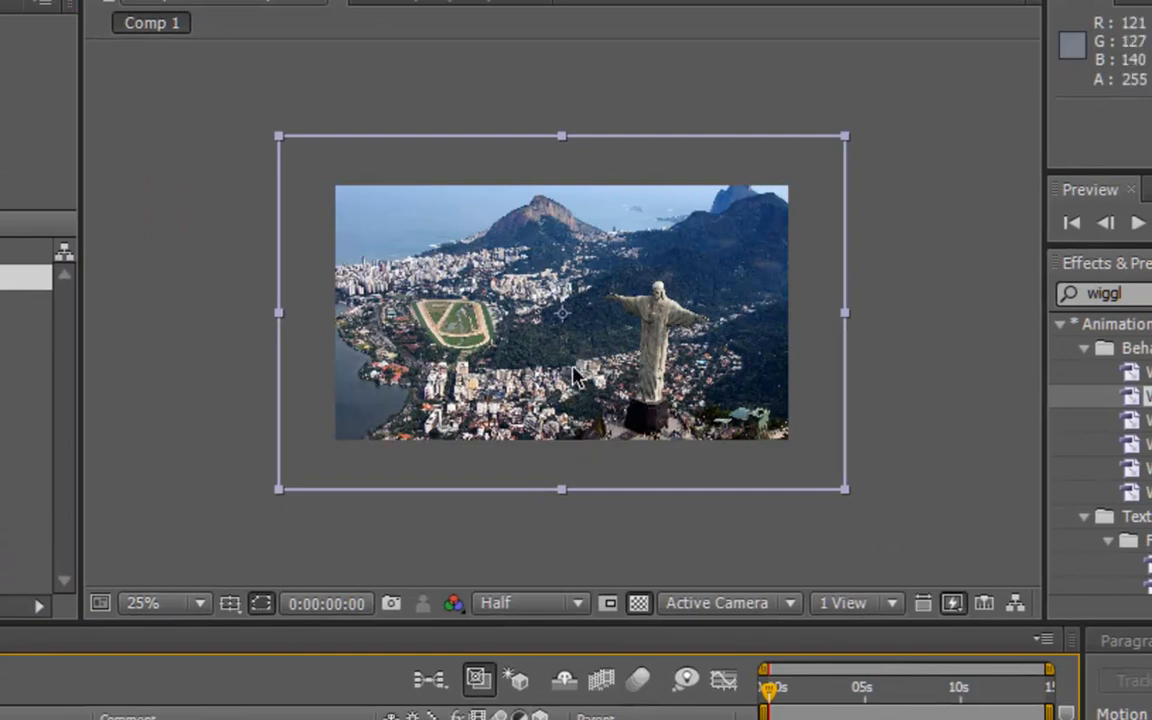
Step: Scale the image layer down slightly and reposition it to about 636, 372, keeping the whole composition frame covered
drag(575, 375, 567, 371)
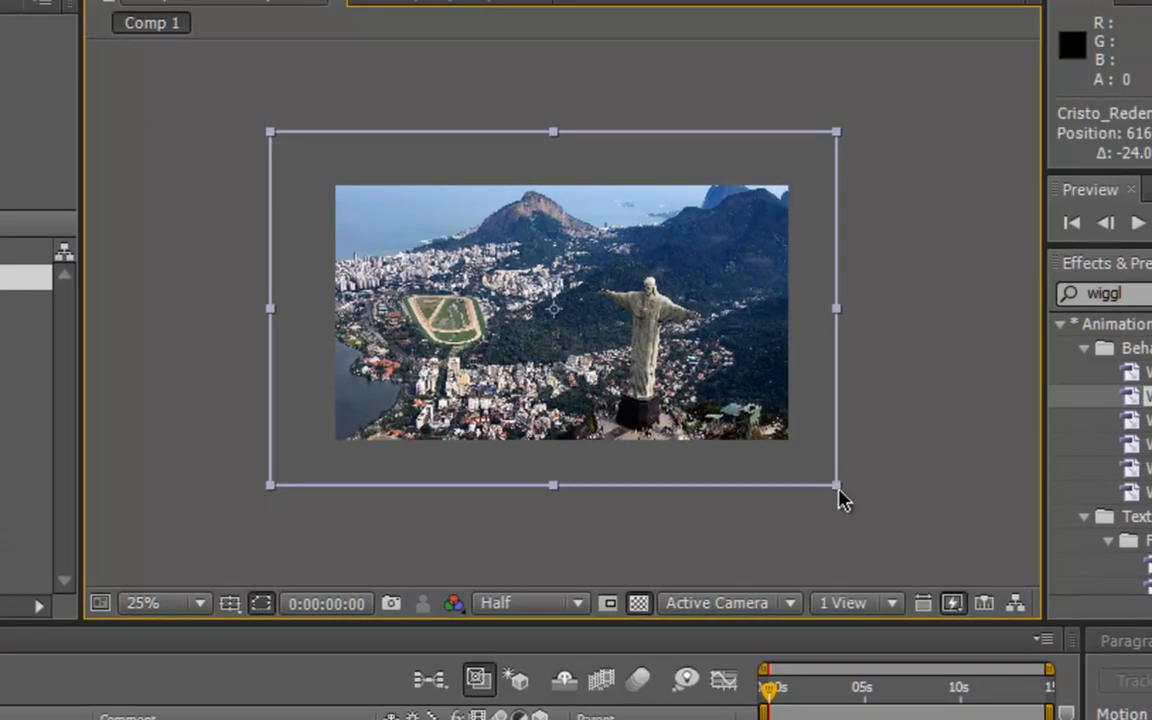
mouse_move(838, 491)
mouse_down()
mouse_move(748, 427)
mouse_move(735, 443)
mouse_move(770, 451)
mouse_move(833, 506)
mouse_up()
drag(789, 465, 787, 465)
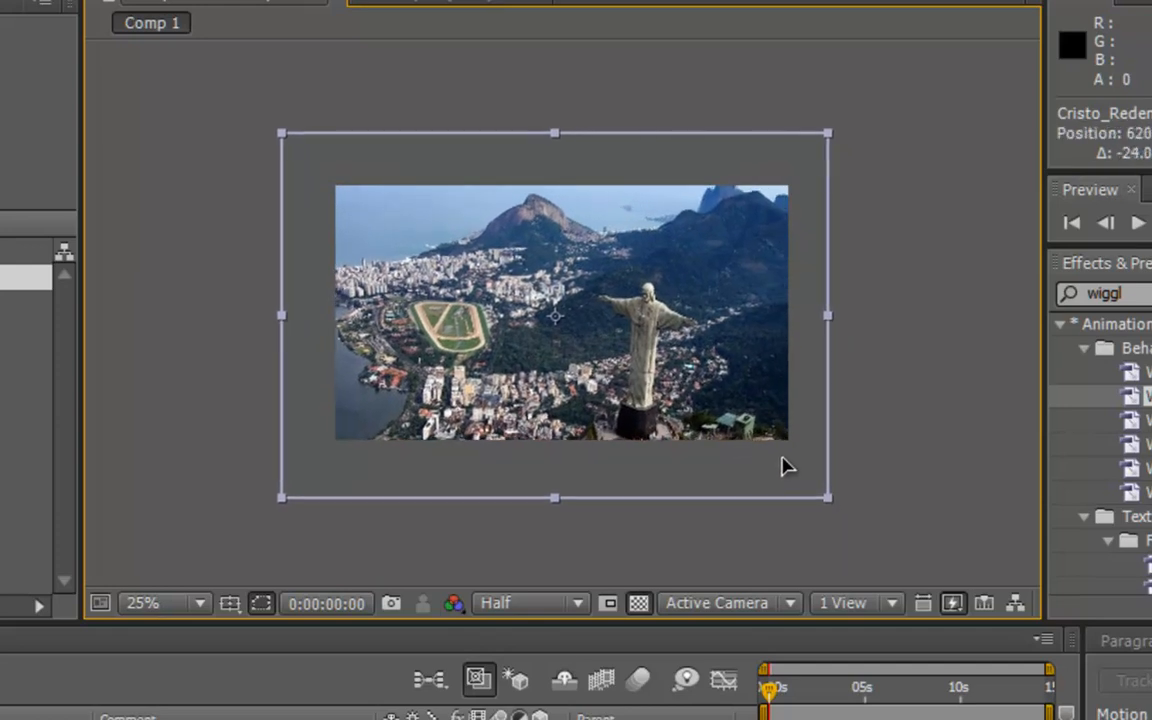
drag(836, 510, 810, 492)
drag(743, 464, 766, 471)
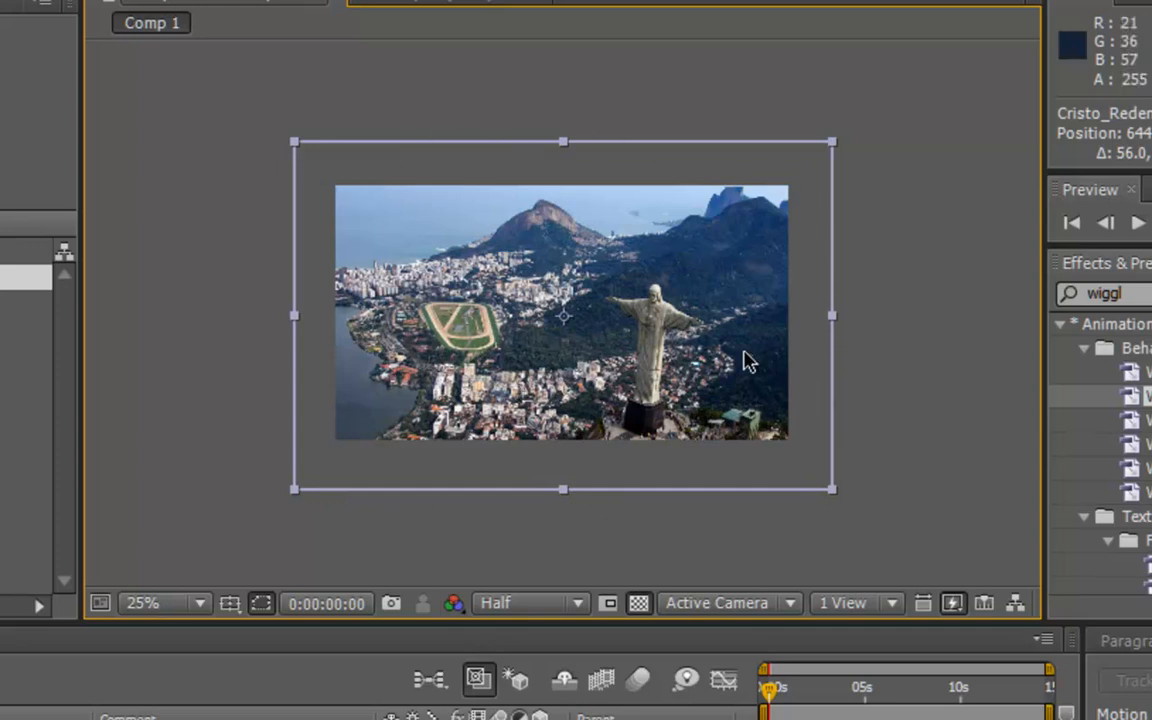
mouse_move(746, 360)
mouse_down()
mouse_move(748, 349)
mouse_move(720, 347)
mouse_move(730, 327)
mouse_move(746, 368)
mouse_move(706, 335)
mouse_move(733, 355)
mouse_move(764, 428)
mouse_move(625, 374)
mouse_move(746, 363)
mouse_up()
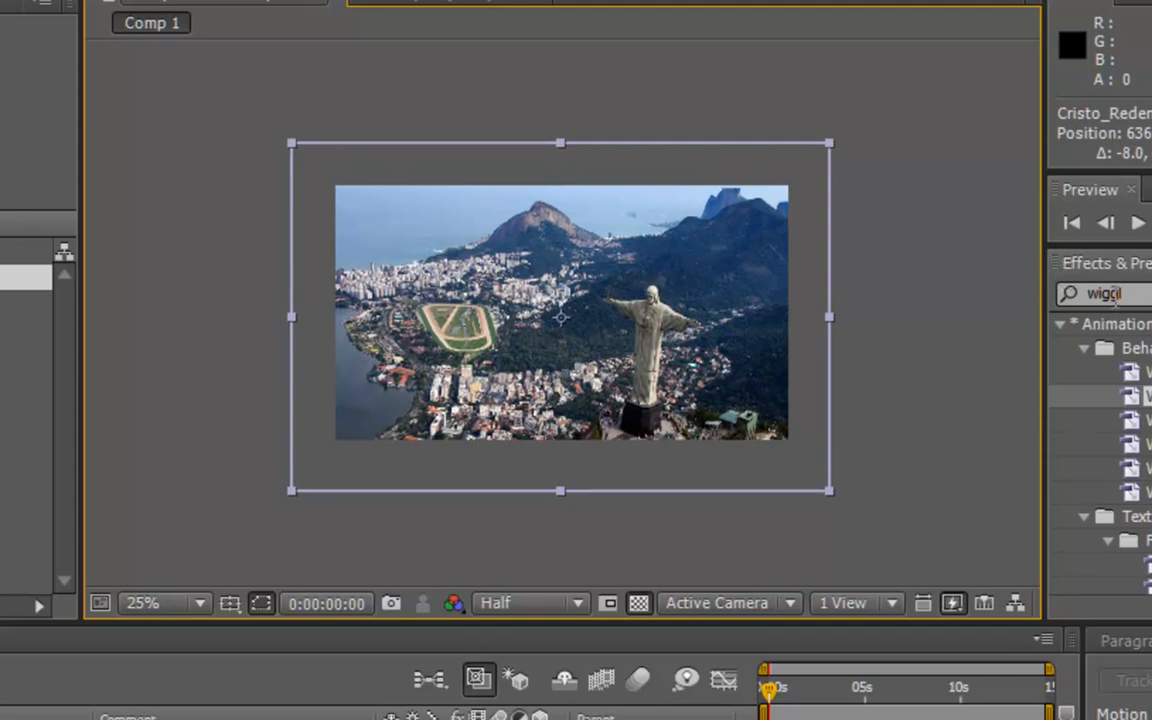
Step: Replace the old effects search with a search for "lens"
click(1149, 293)
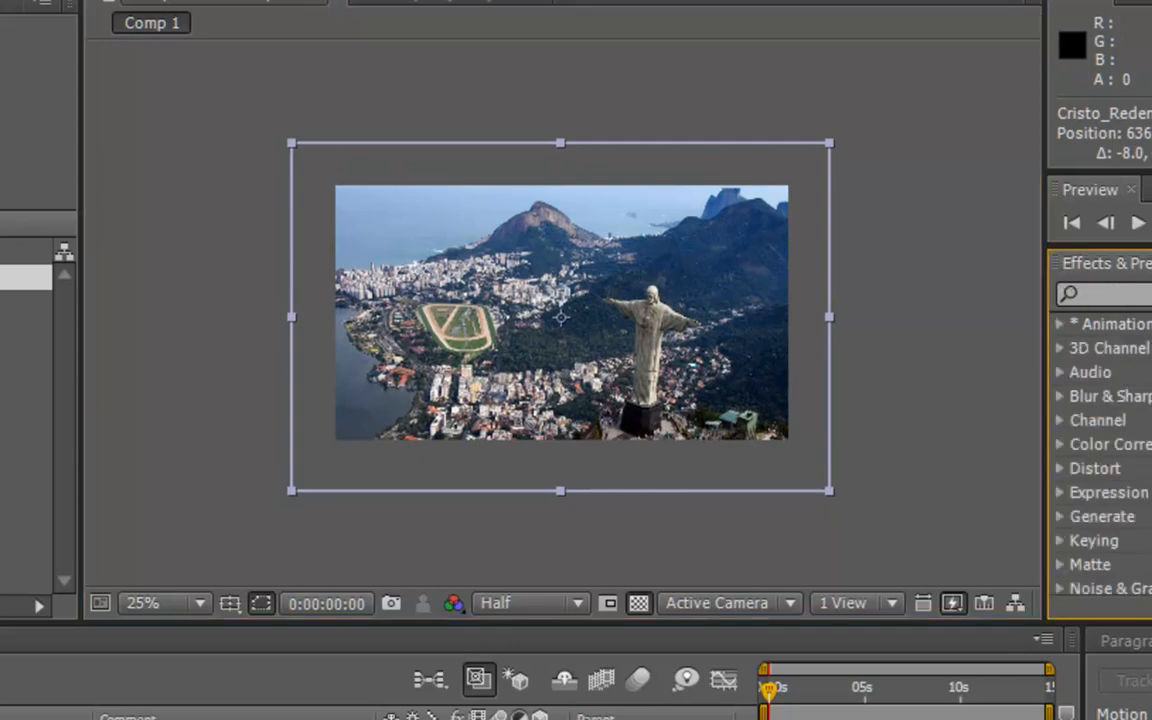
click(1123, 299)
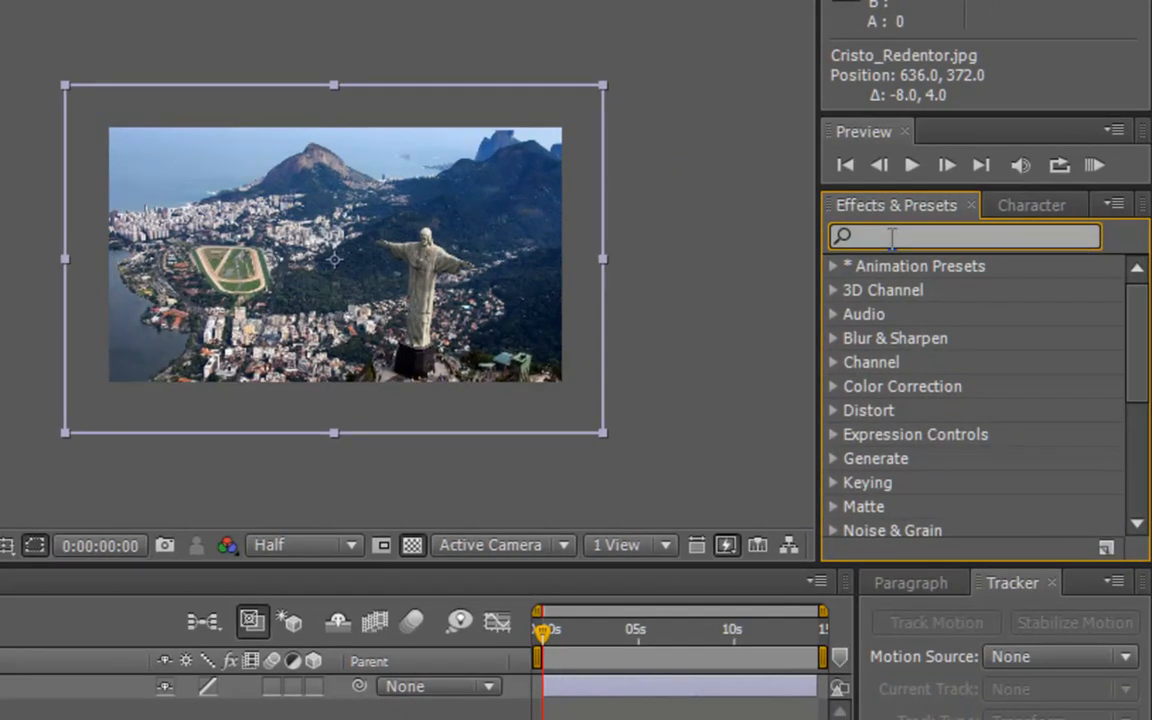
text(In)
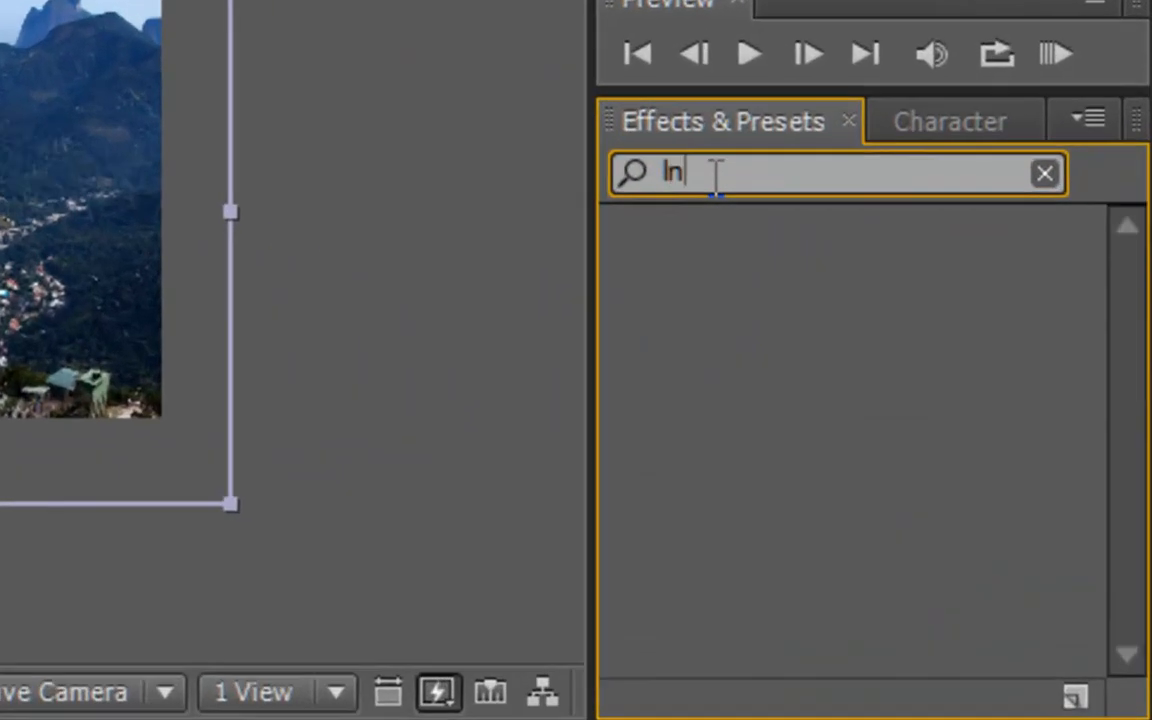
key(BackSpace)
key(BackSpace)
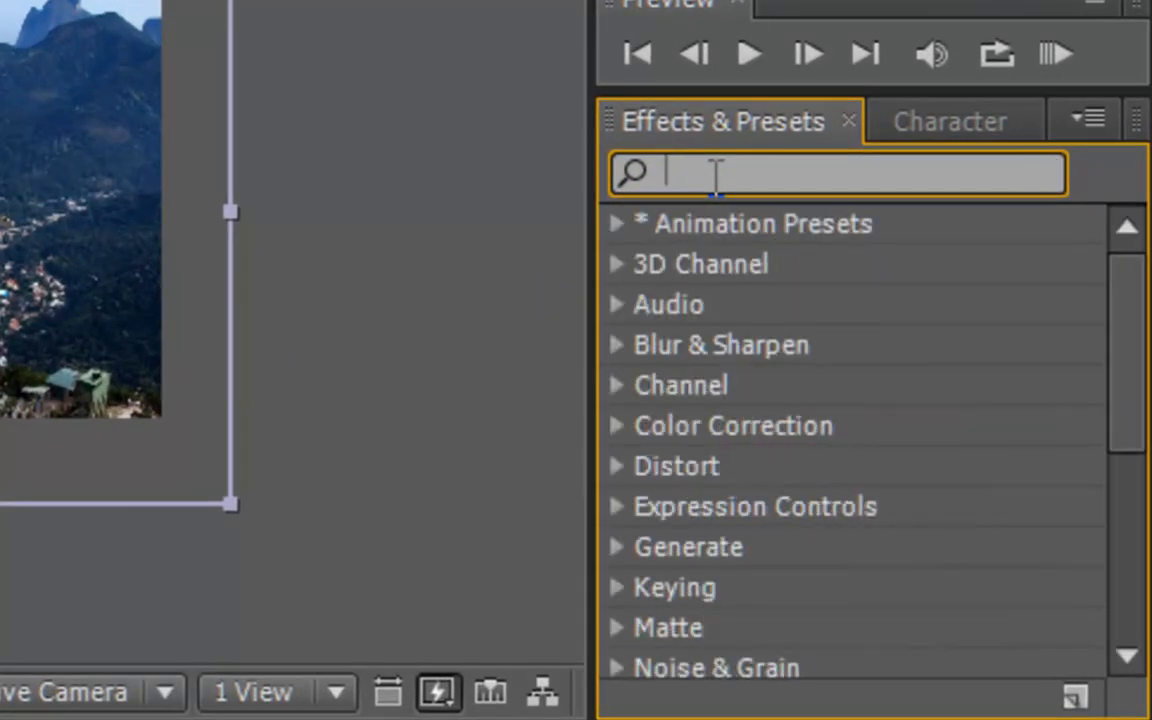
text(lens)
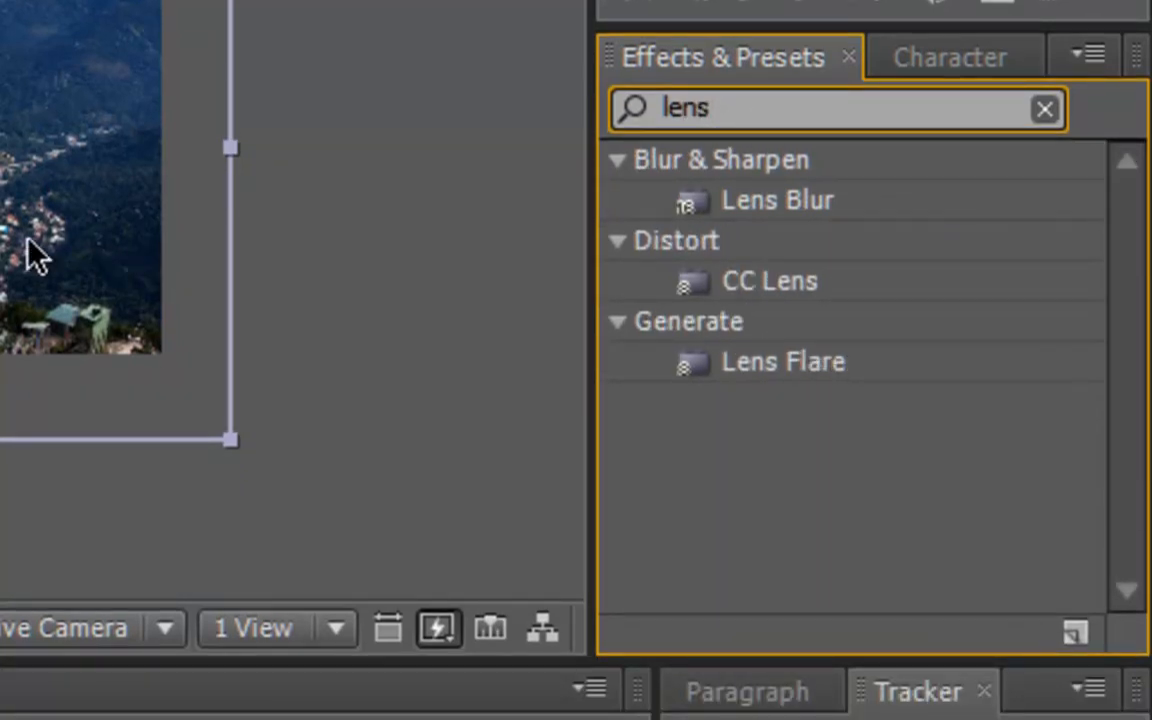
Step: Examine the statue's head and arms in the composition at up to 200% magnification
scroll(292, 300, up, 3)
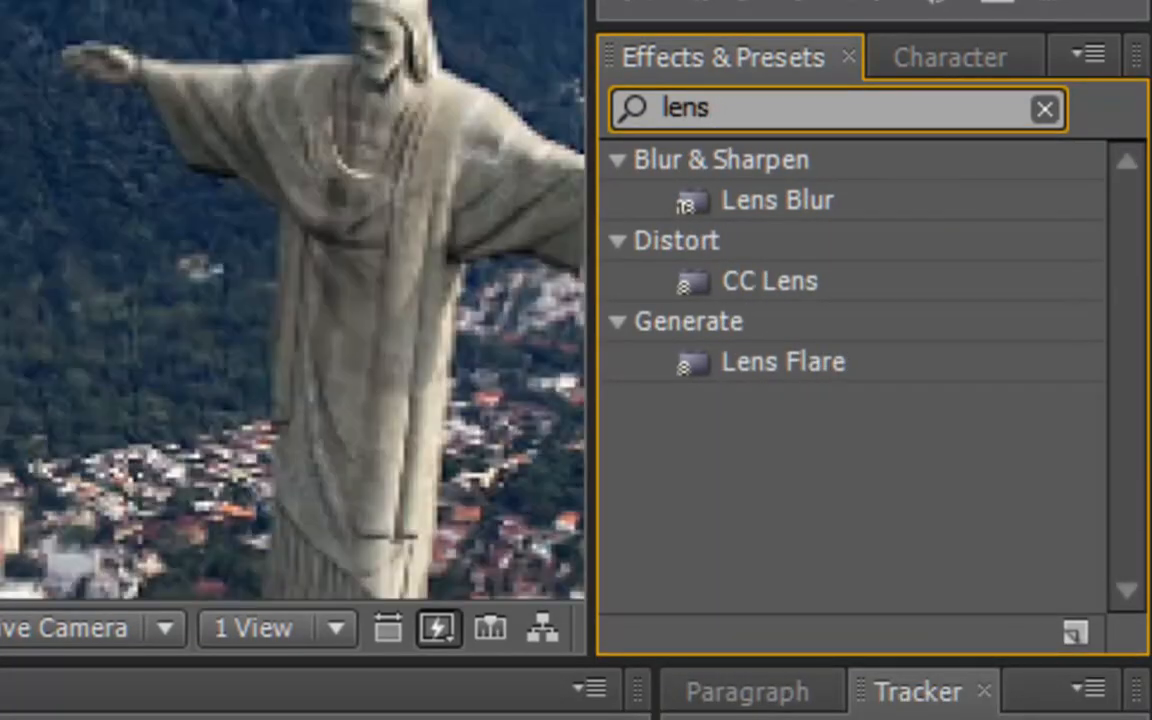
drag(310, 160, 0, 83)
scroll(292, 300, down, 1)
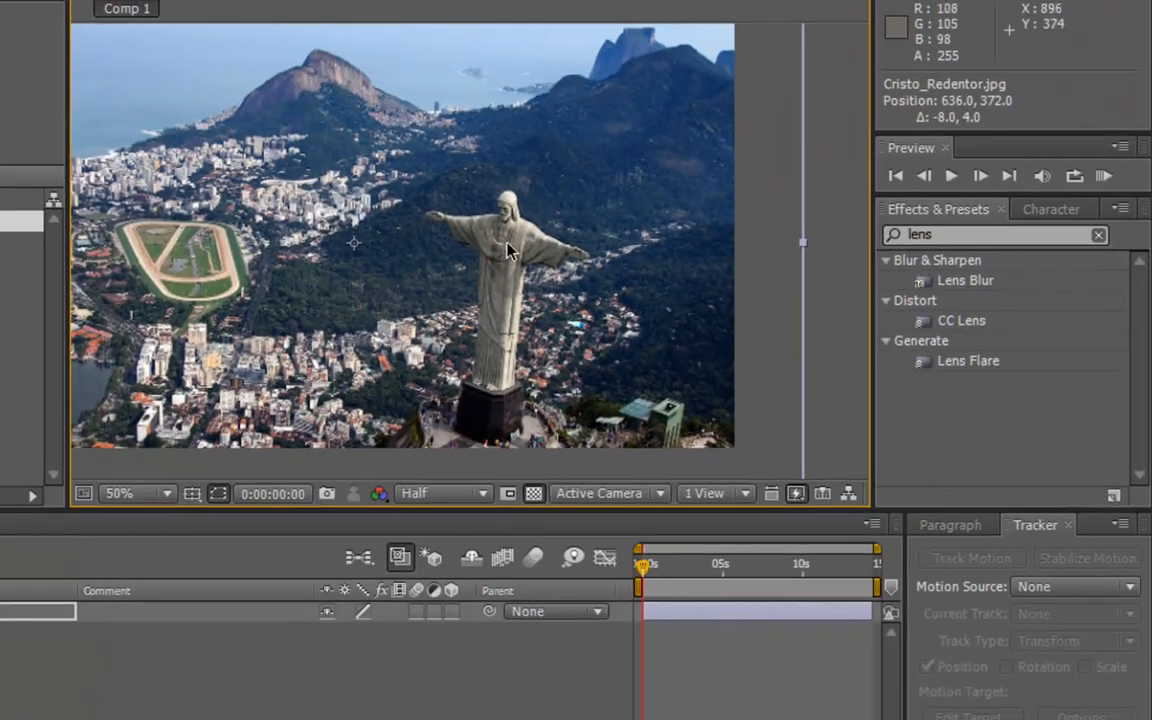
scroll(505, 248, up, 4)
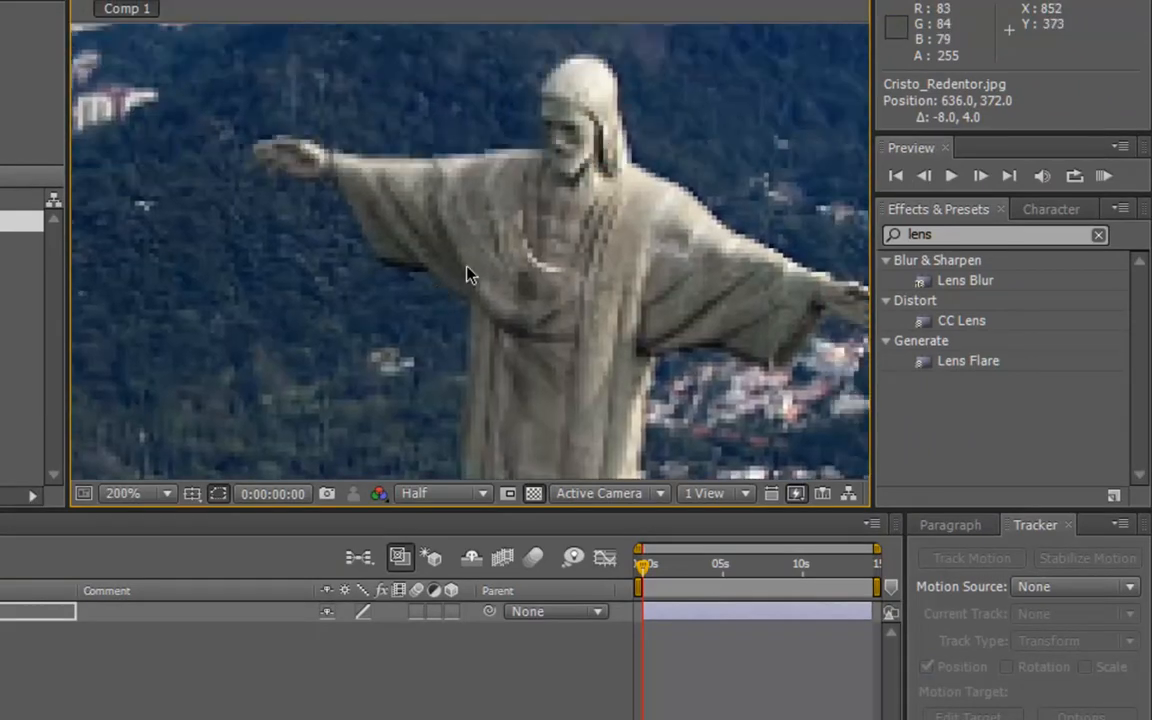
drag(493, 243, 441, 276)
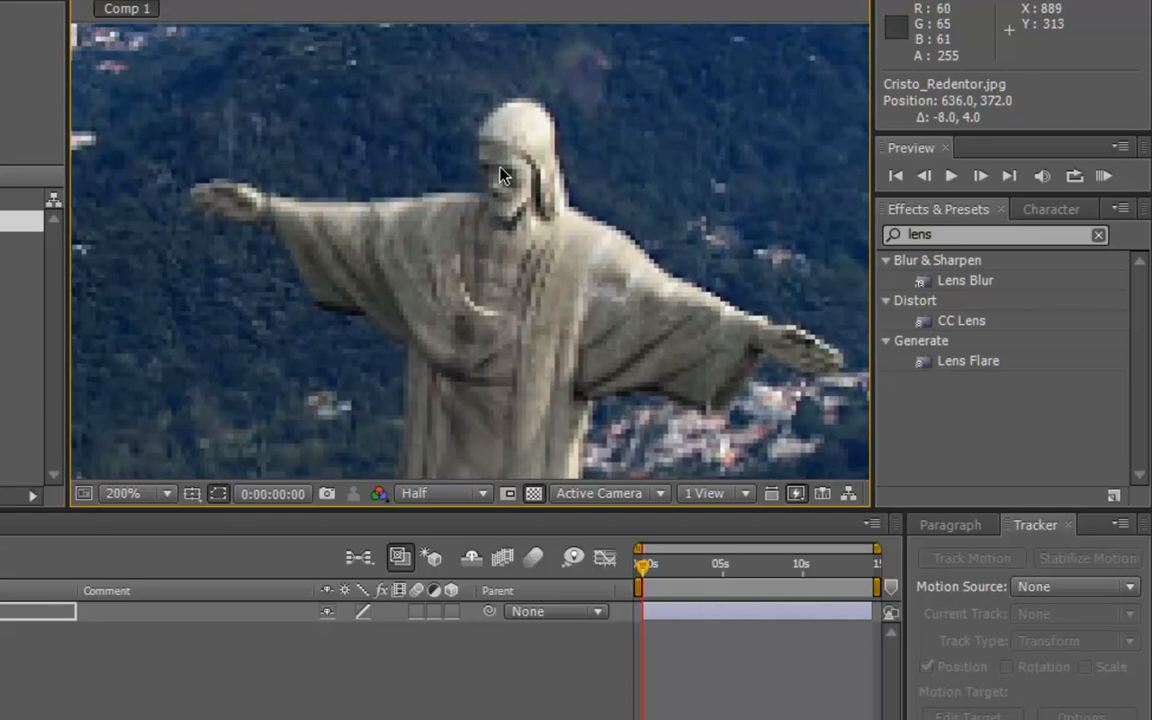
key(comma)
key(comma)
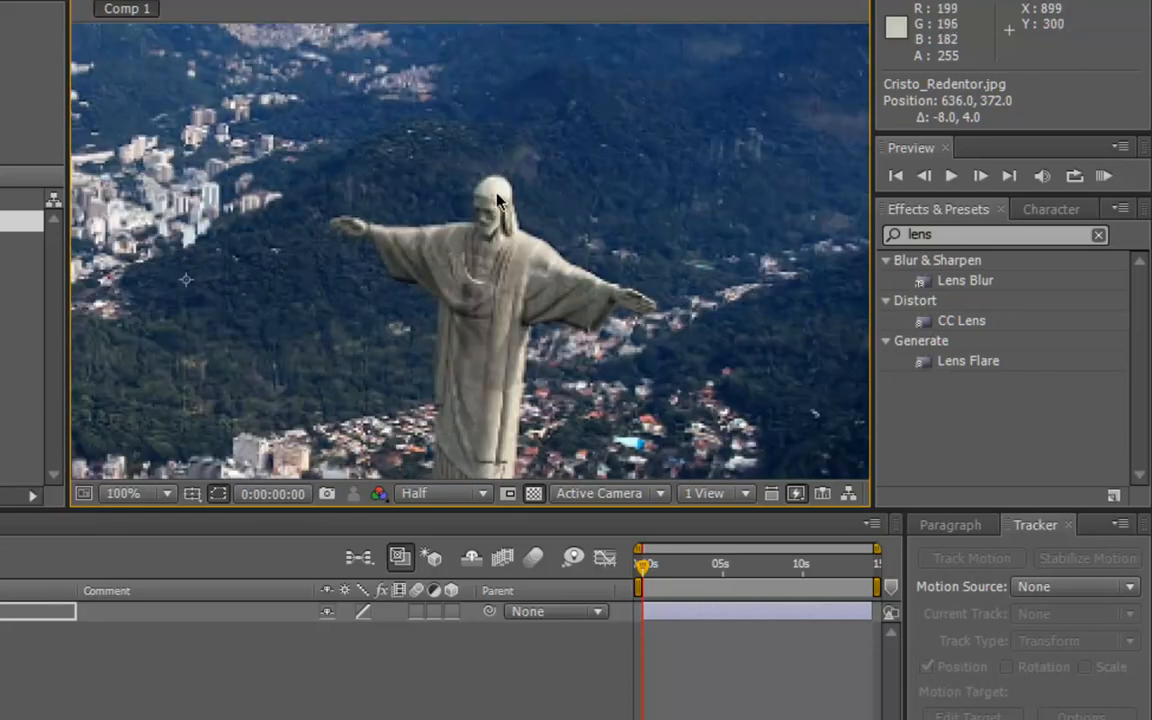
scroll(490, 232, up, 1)
drag(505, 208, 473, 278)
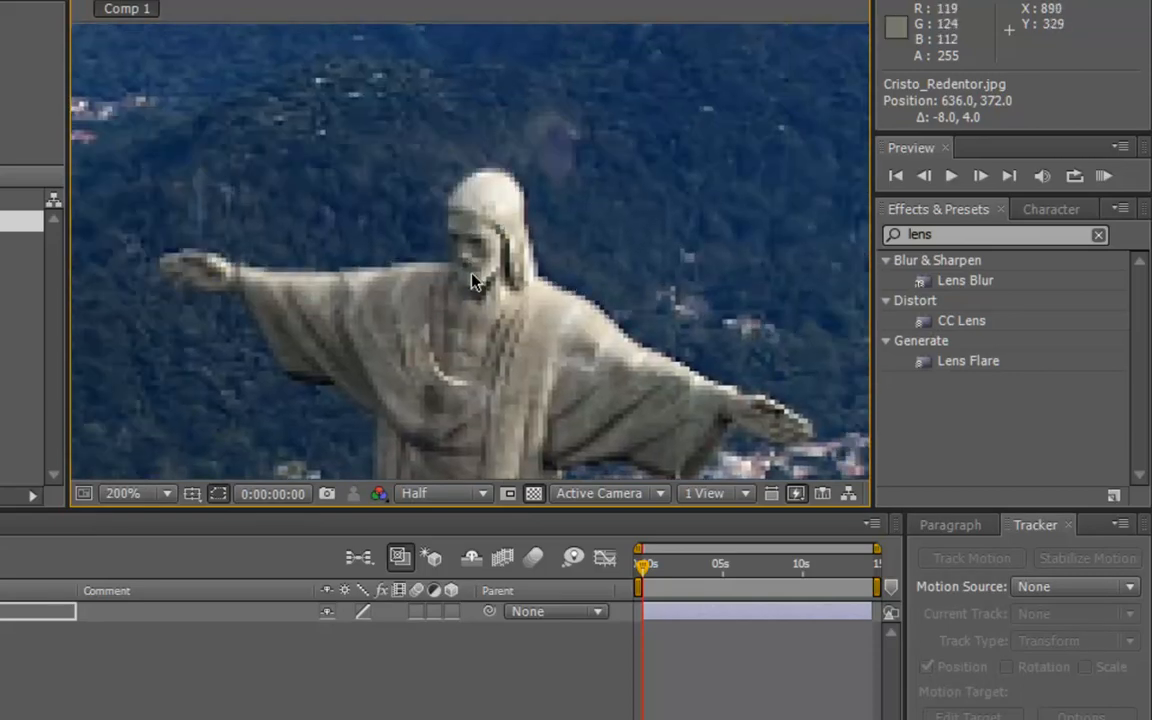
drag(505, 208, 477, 266)
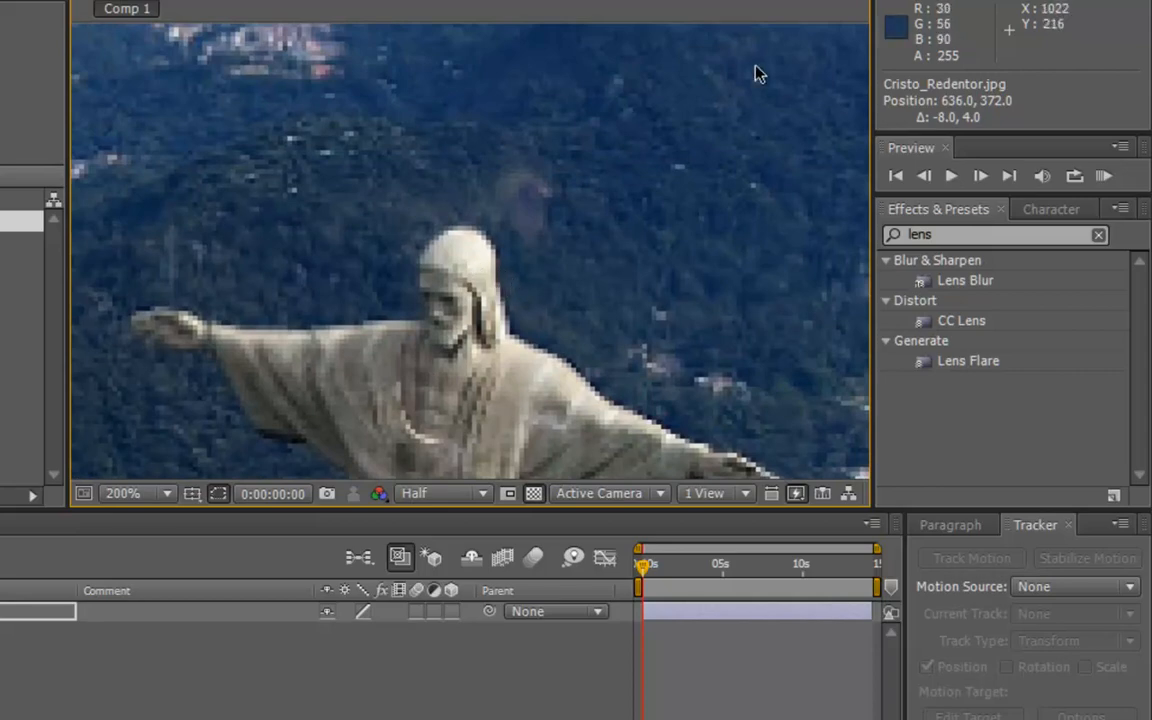
key(comma)
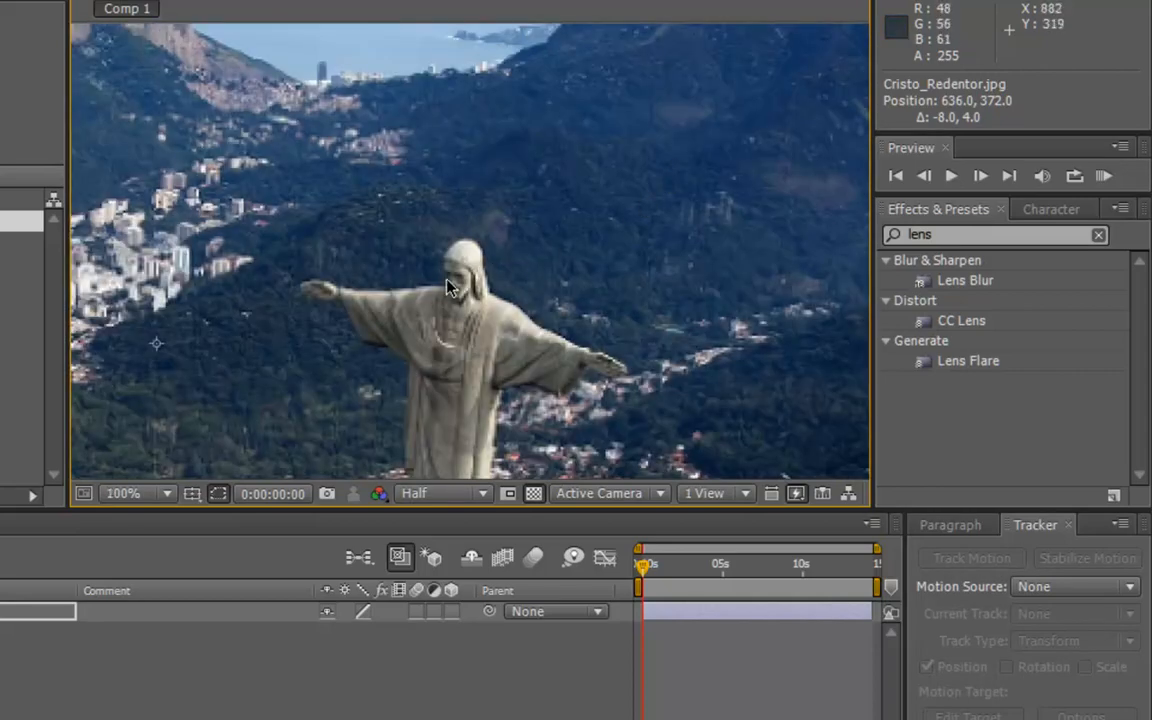
key(period)
scroll(565, 225, down, 1)
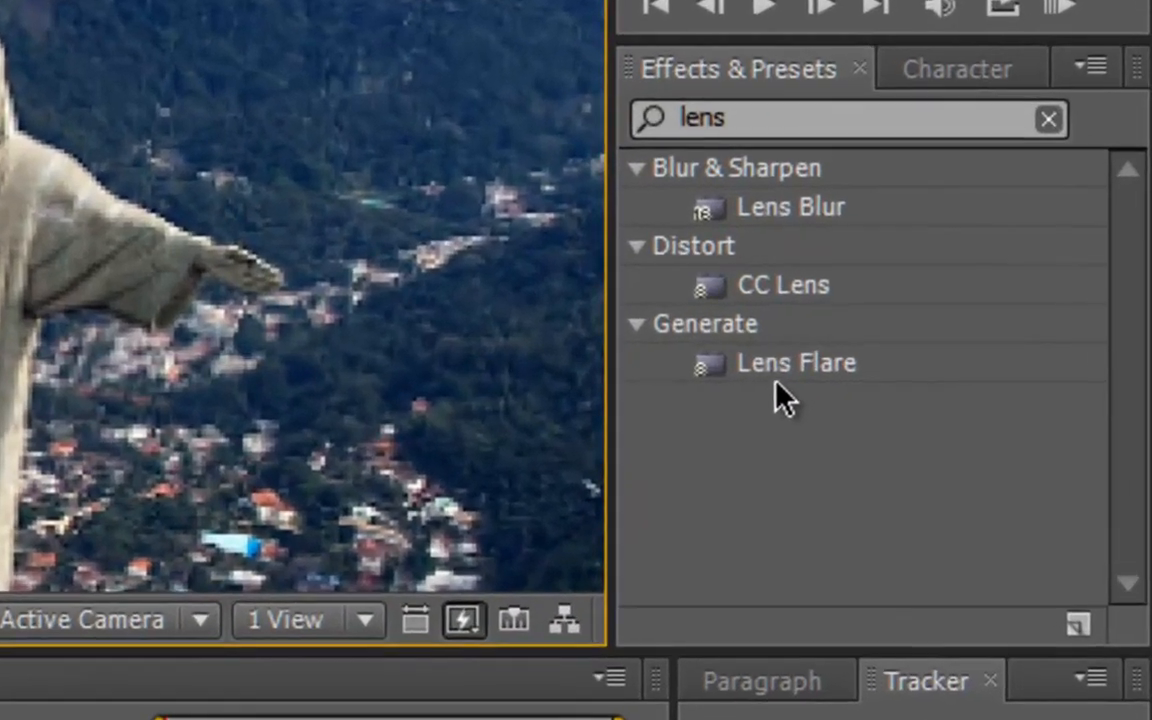
Step: Apply the Lens Flare effect to the image layer and move the flare centre to about 1435.8, 148 near the image's upper-right corner
scroll(490, 265, down, 3)
drag(785, 368, 76, 0)
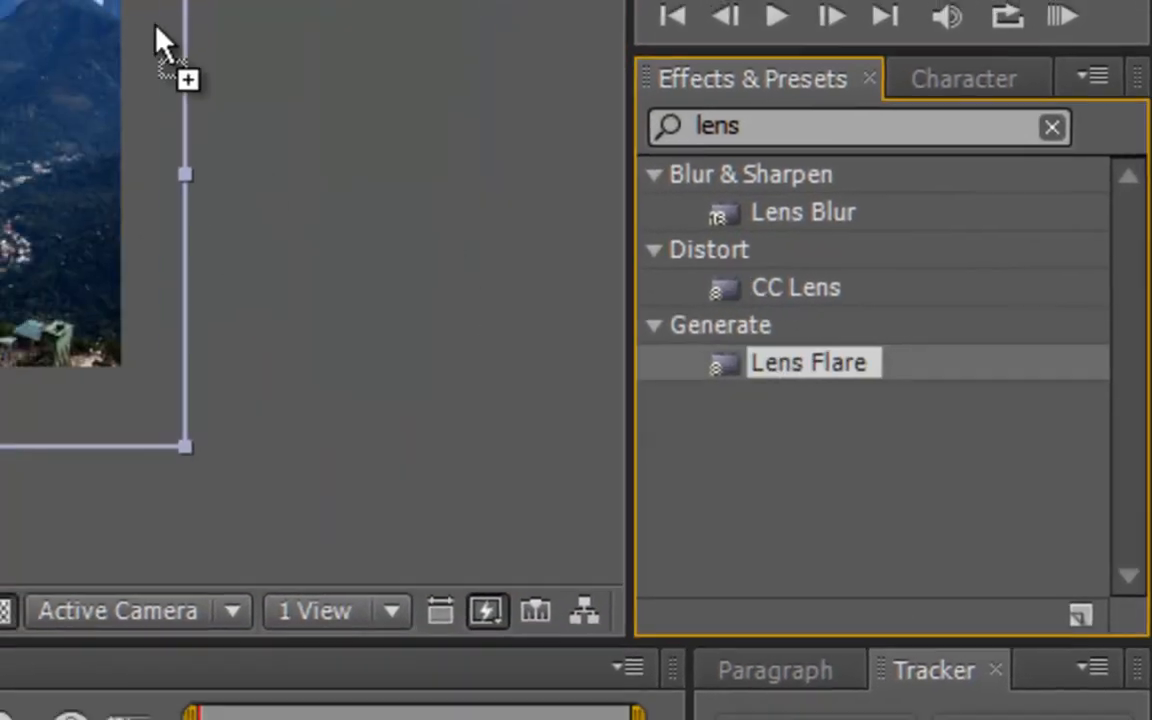
drag(530, 148, 527, 138)
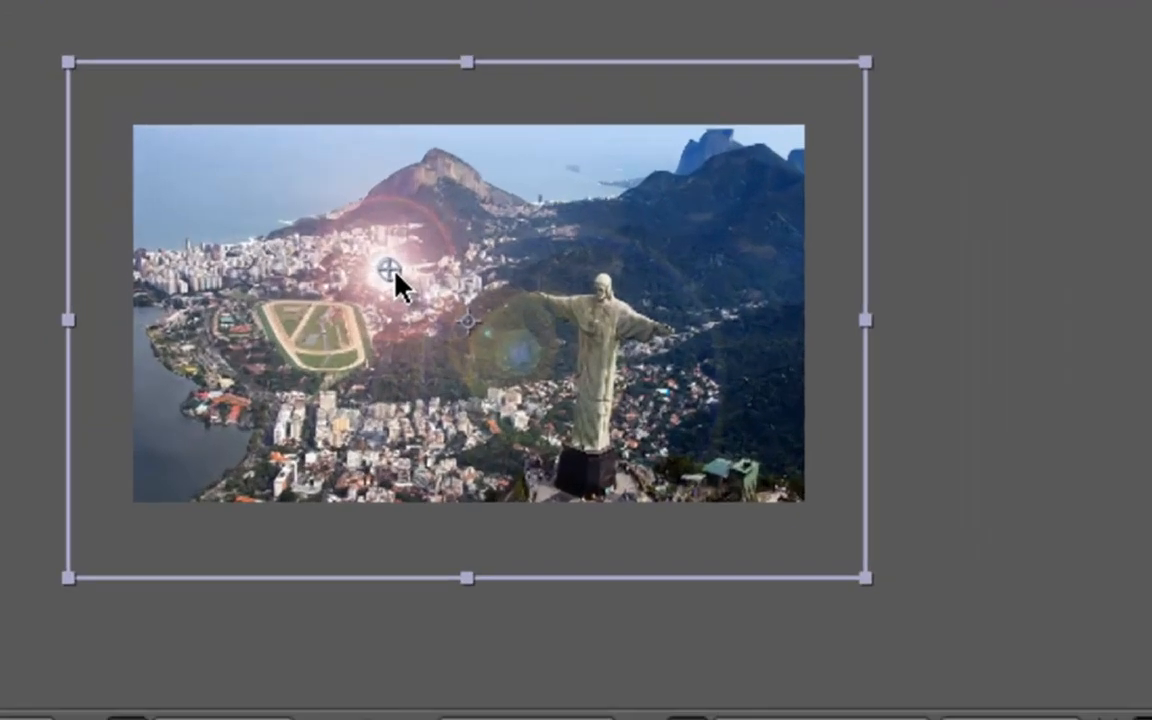
drag(395, 274, 797, 156)
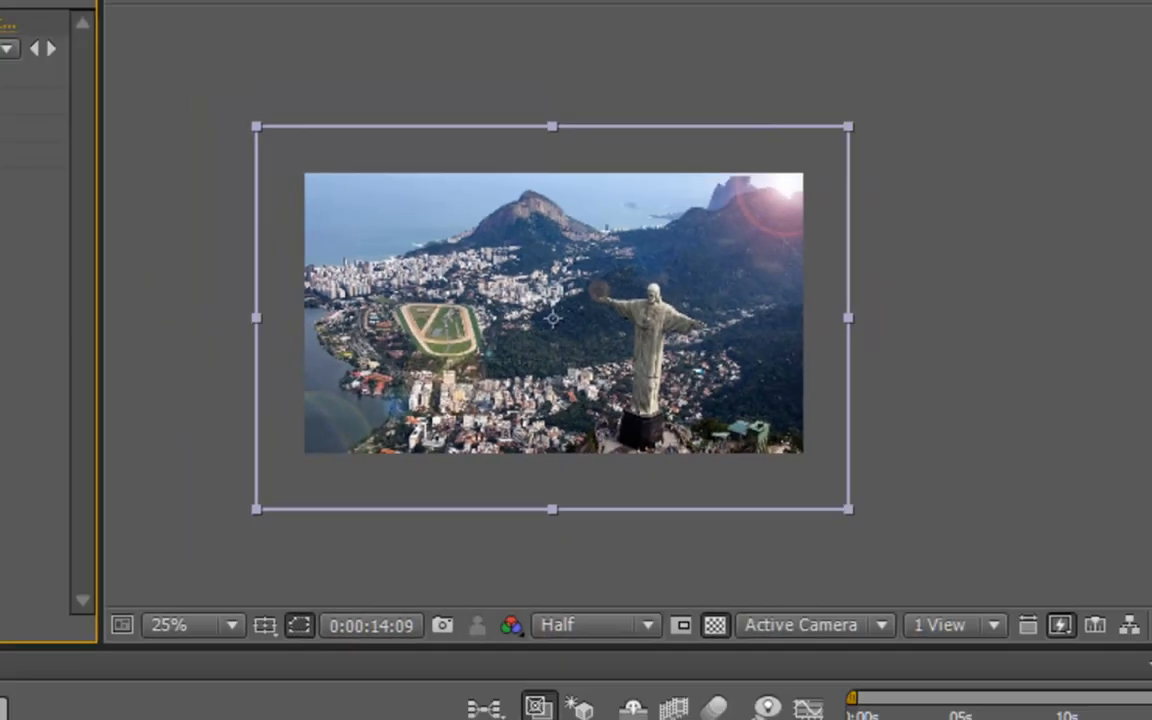
Step: Return the current time to 0:00:00:00 and shorten the timeline's displayed range to end at 0:00:13:10
drag(938, 515, 742, 502)
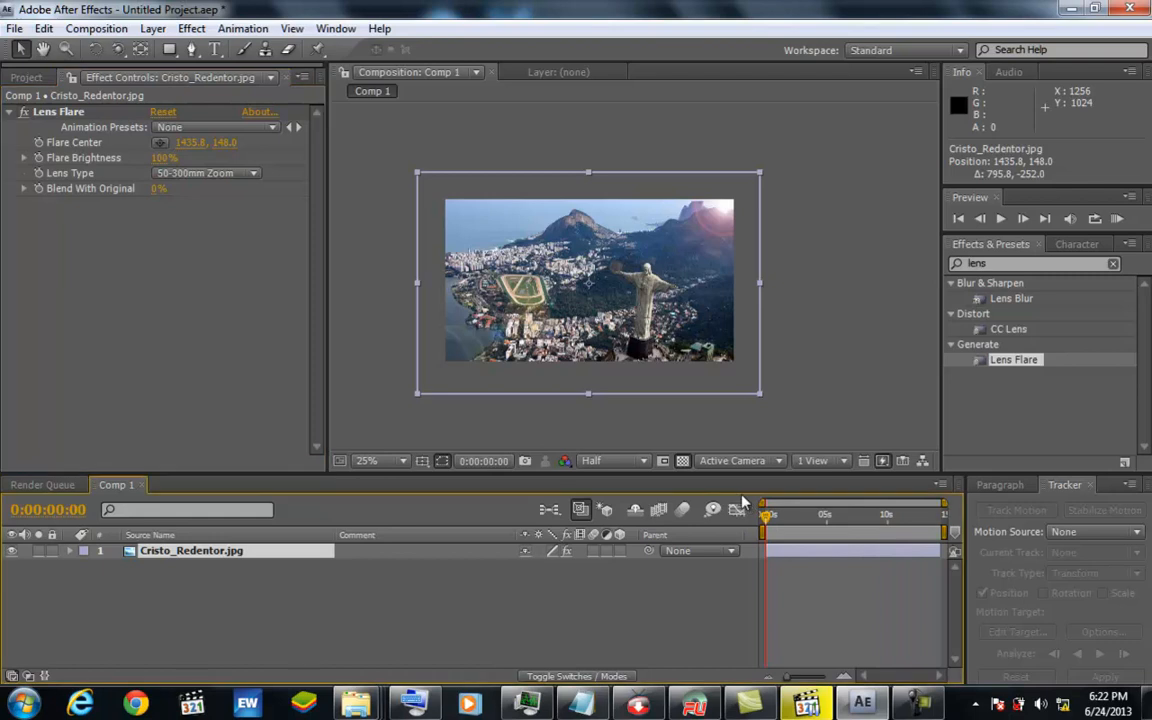
drag(946, 532, 931, 507)
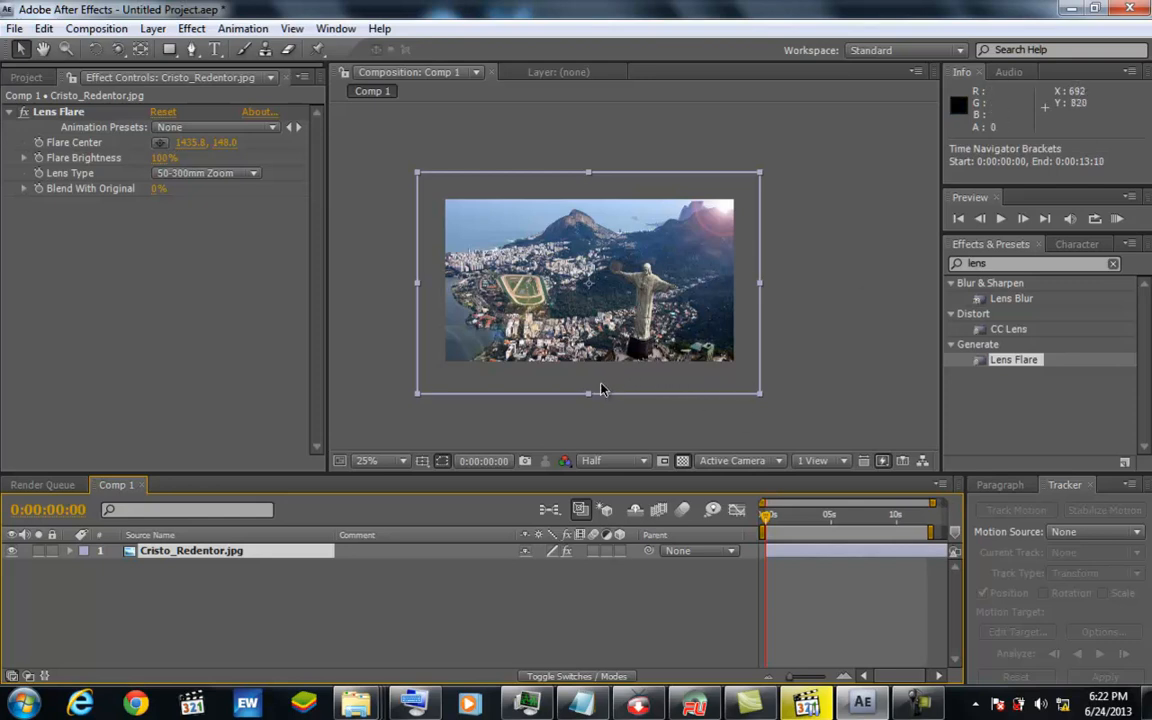
Step: Move the image layer up 12 px to position 636, 360 and replace the effects search with "wig"
drag(605, 385, 605, 385)
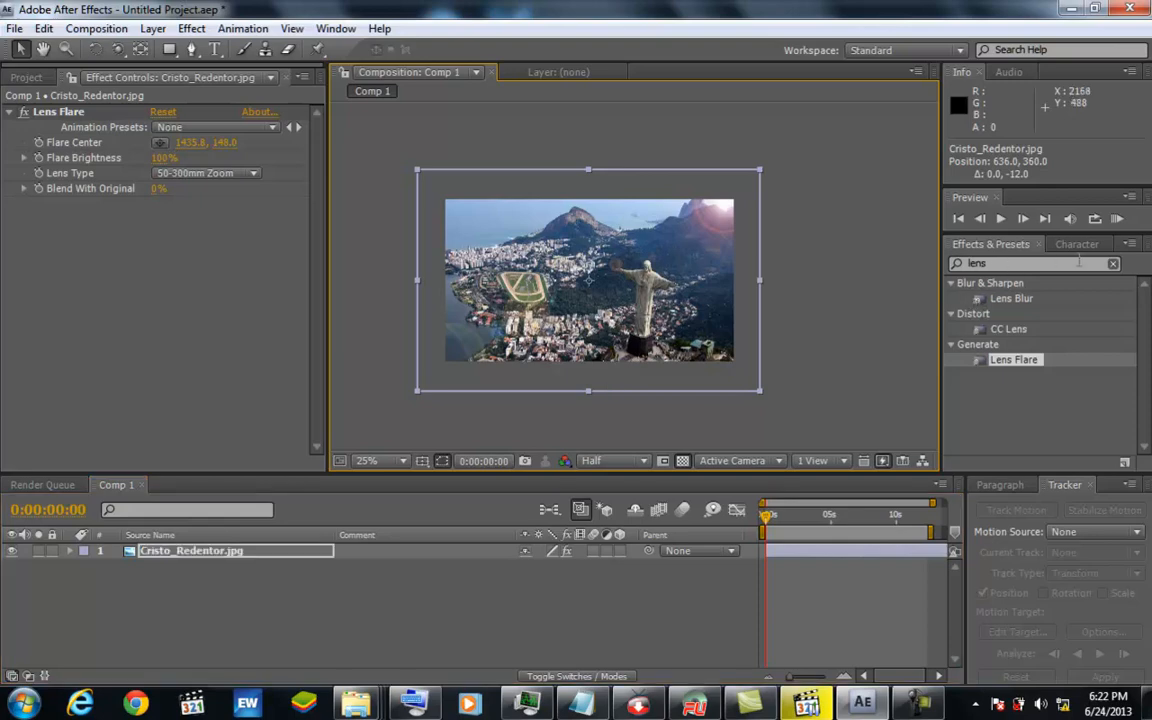
click(1112, 266)
click(1025, 263)
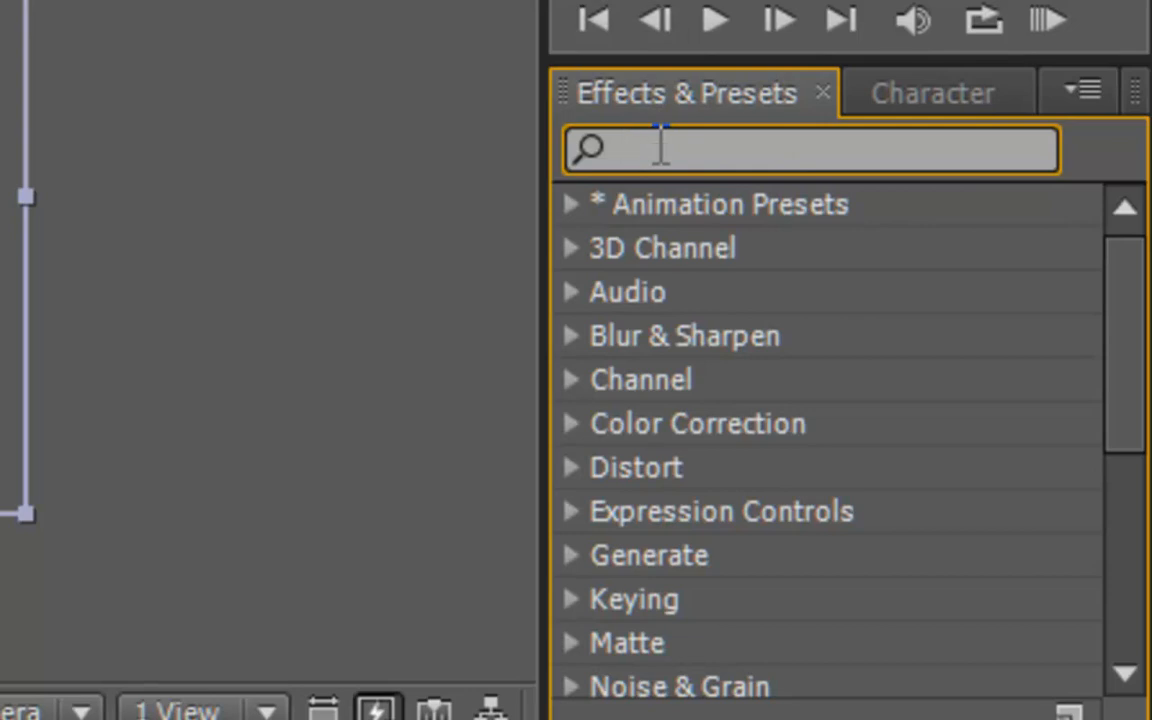
text(wl)
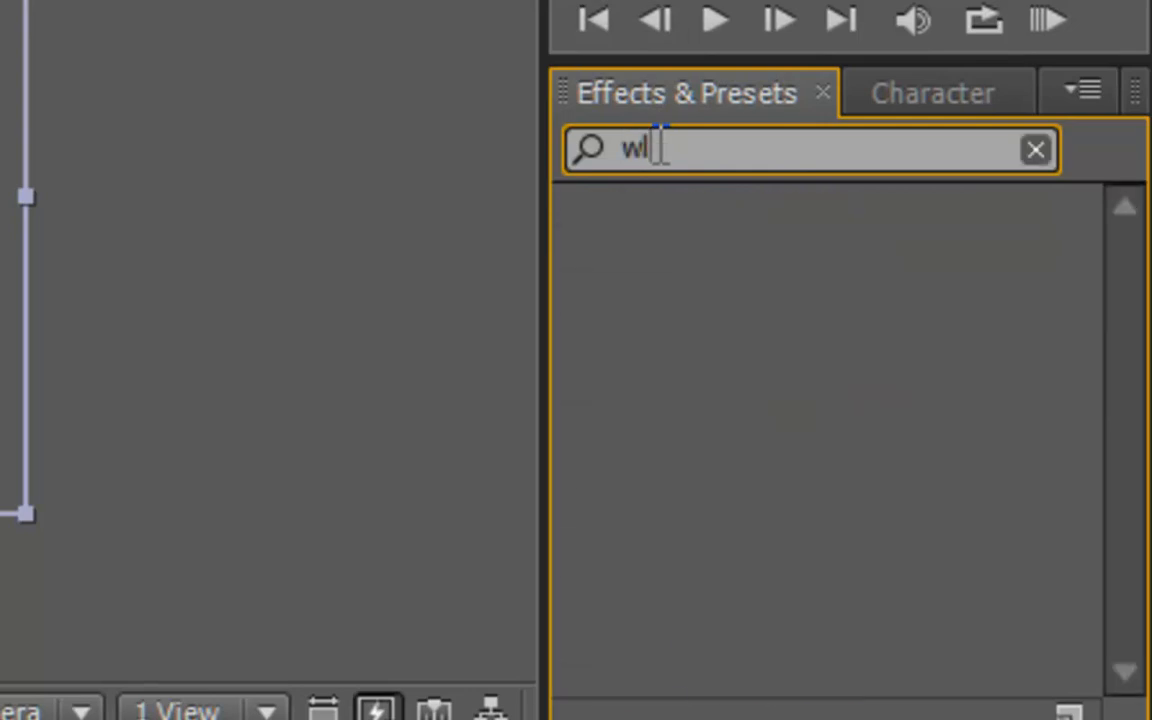
key(BackSpace)
text(ig)
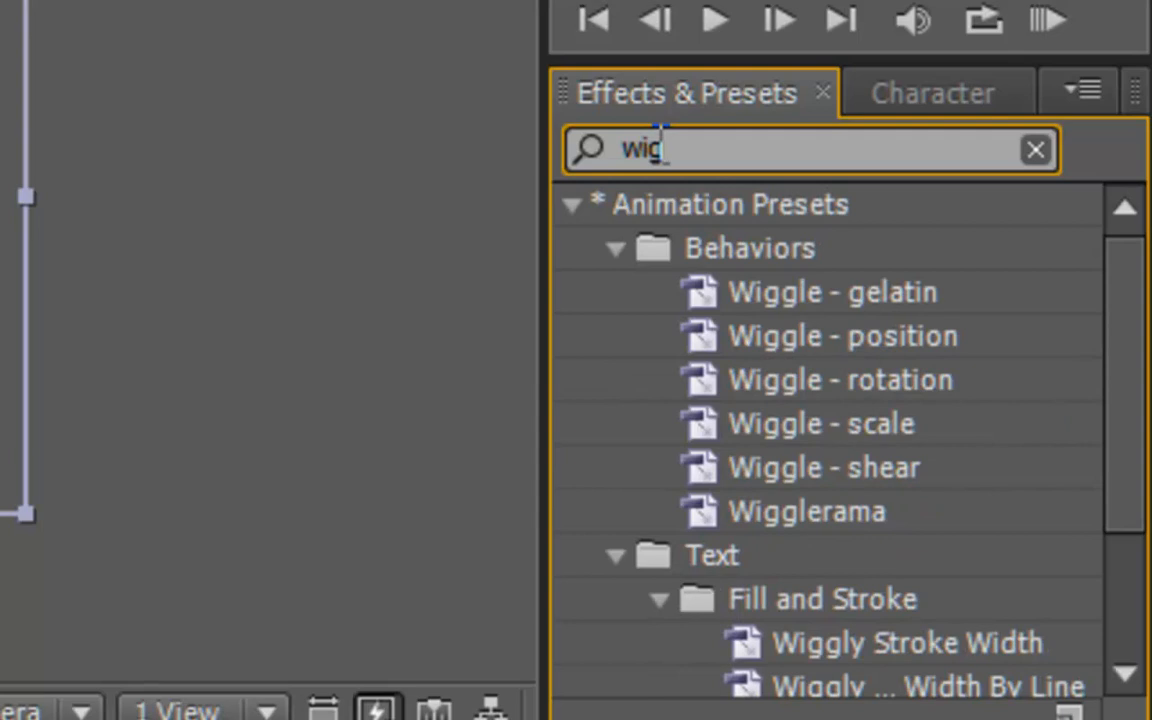
Step: Apply the Wiggle - position preset to the image layer and scrub the opening seconds to check the motion
click(823, 342)
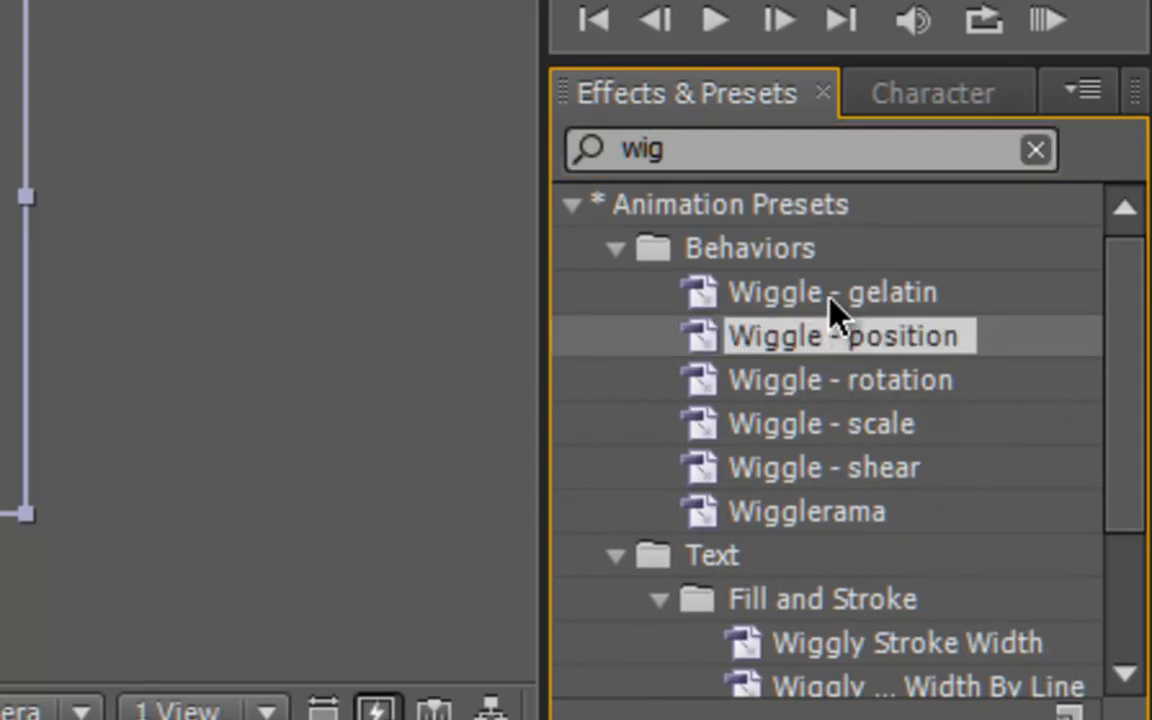
click(830, 299)
click(827, 335)
click(818, 370)
click(808, 346)
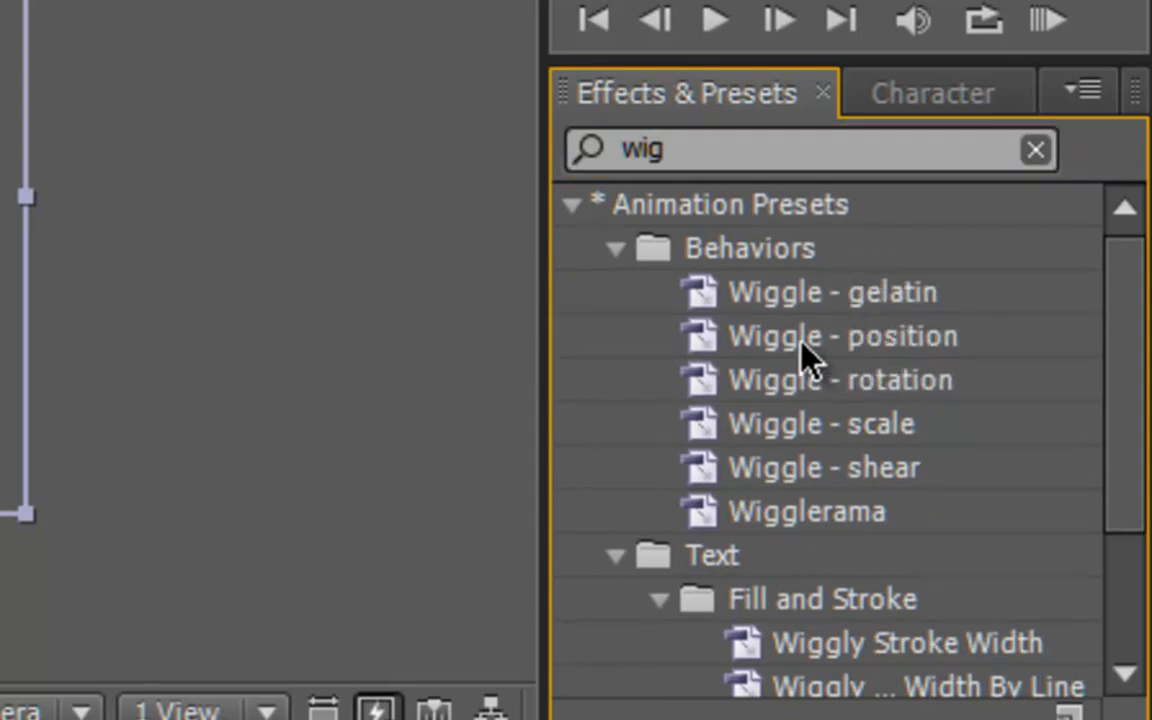
click(800, 352)
click(752, 374)
click(777, 350)
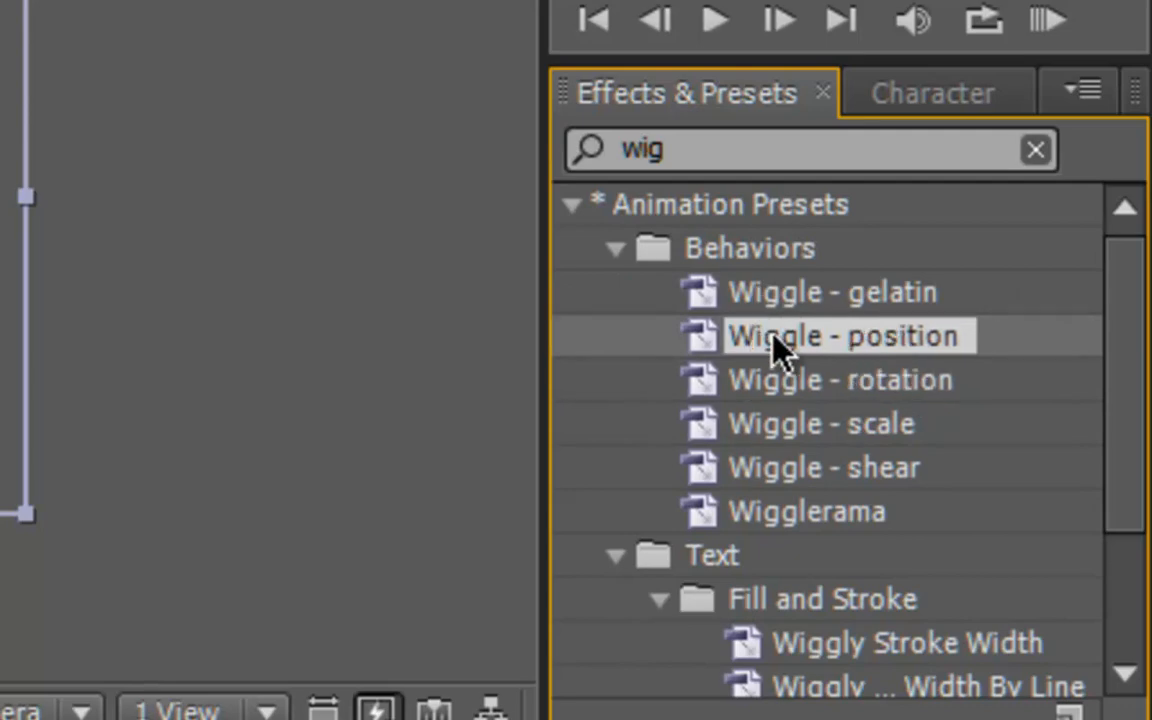
drag(773, 336, 2, 340)
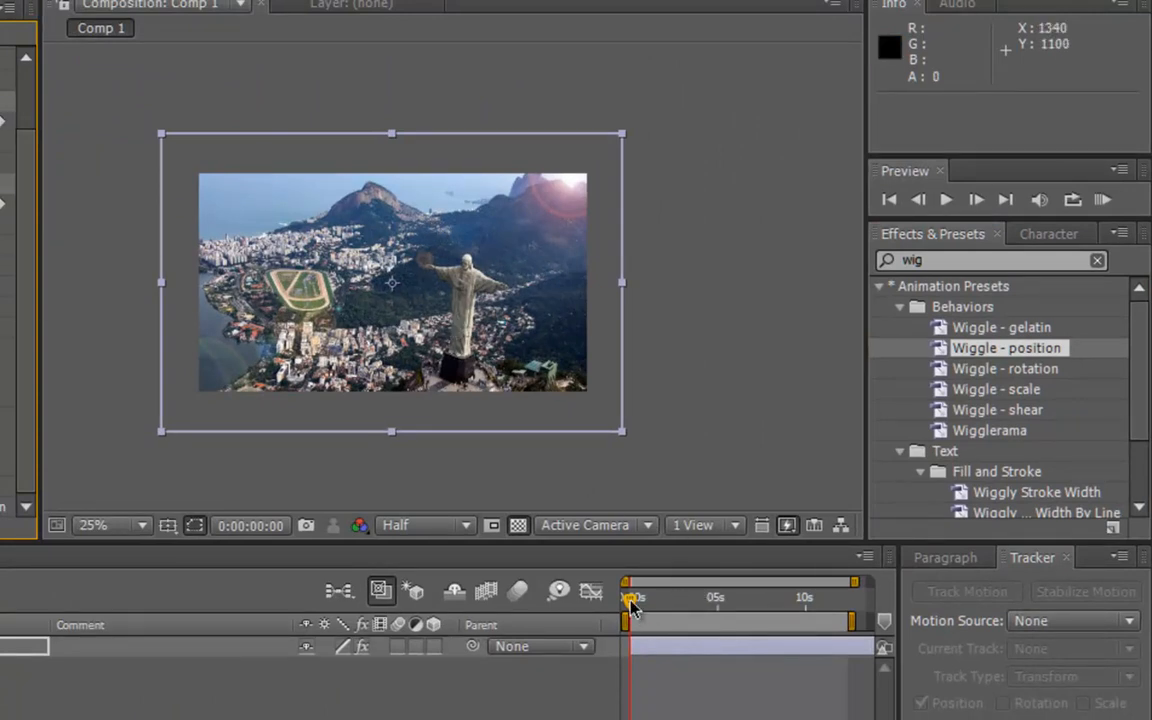
drag(631, 606, 715, 606)
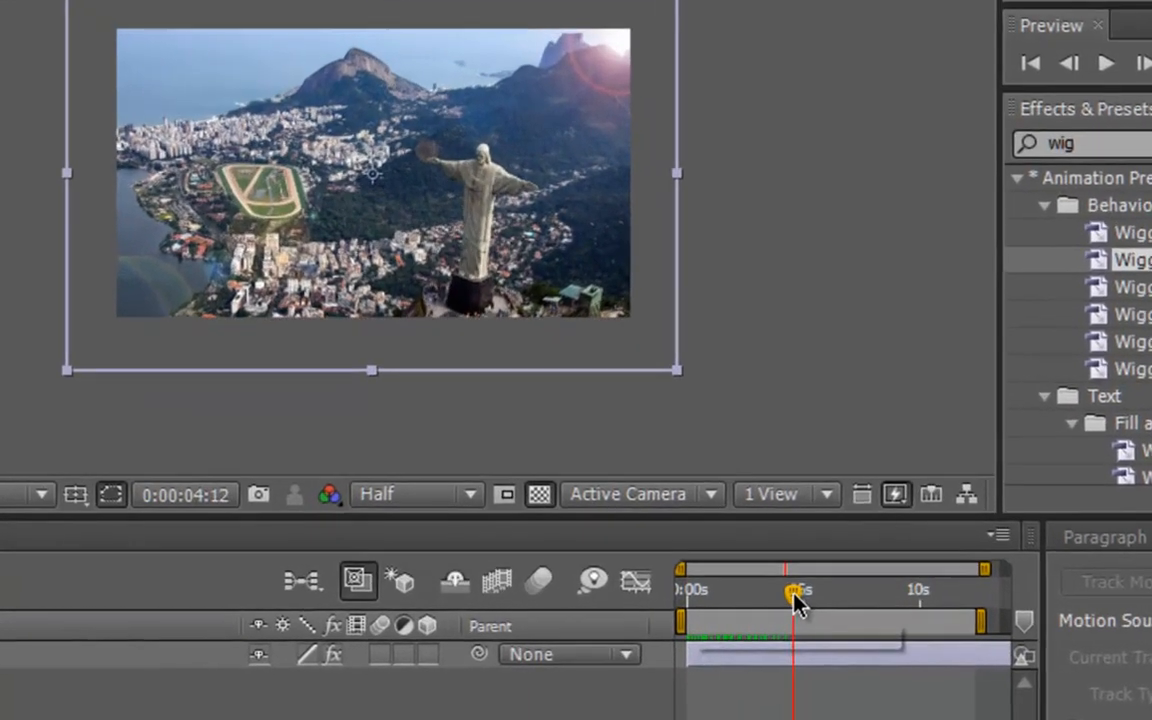
drag(795, 600, 682, 607)
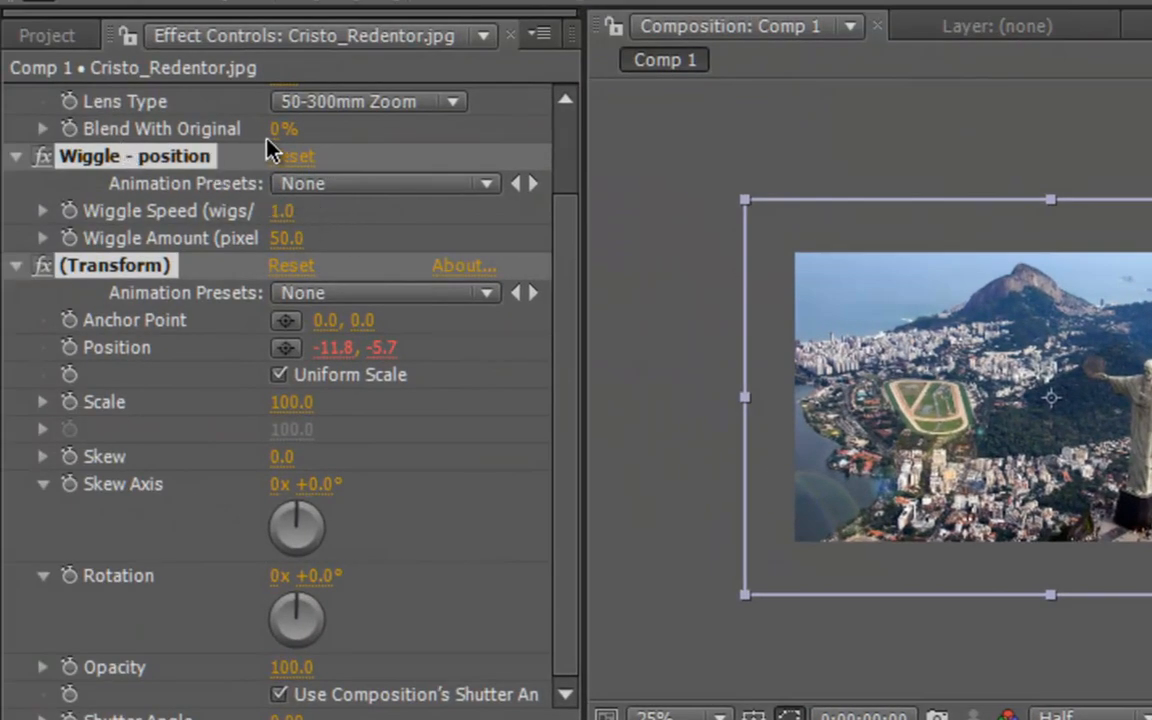
Step: Enable keyframing for the Lens Flare's Flare Brightness at 0:00:00:00 and raise the brightness at 0:00:01:07
drag(558, 247, 569, 113)
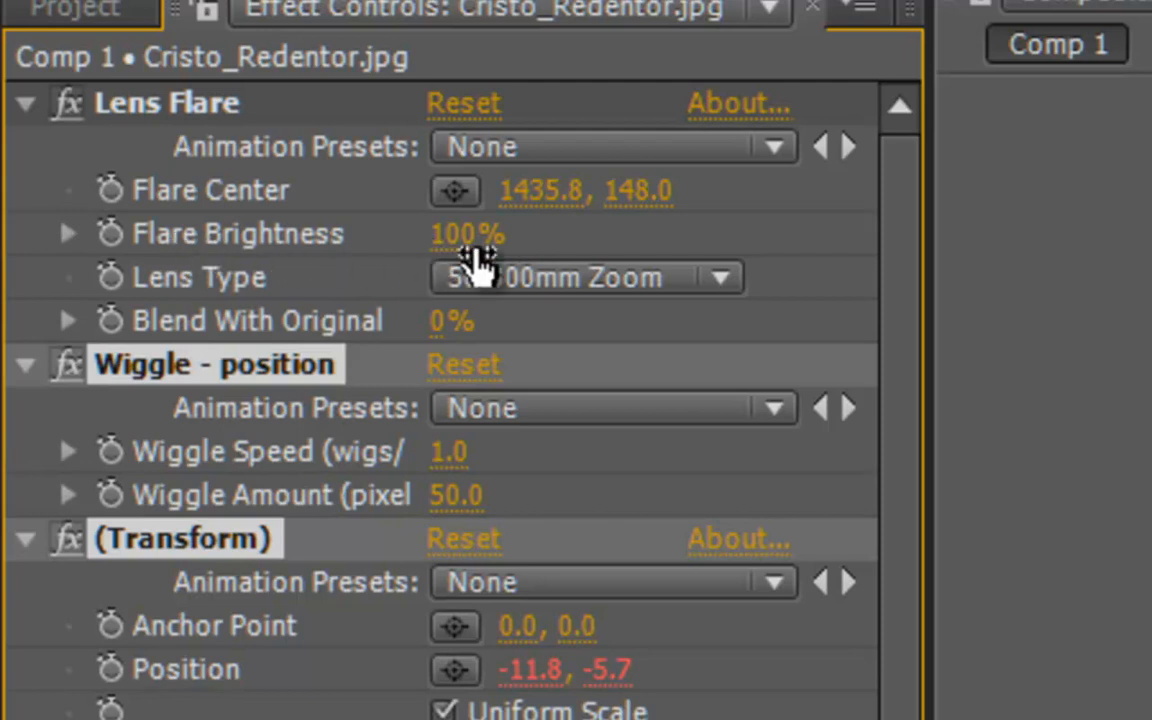
click(110, 233)
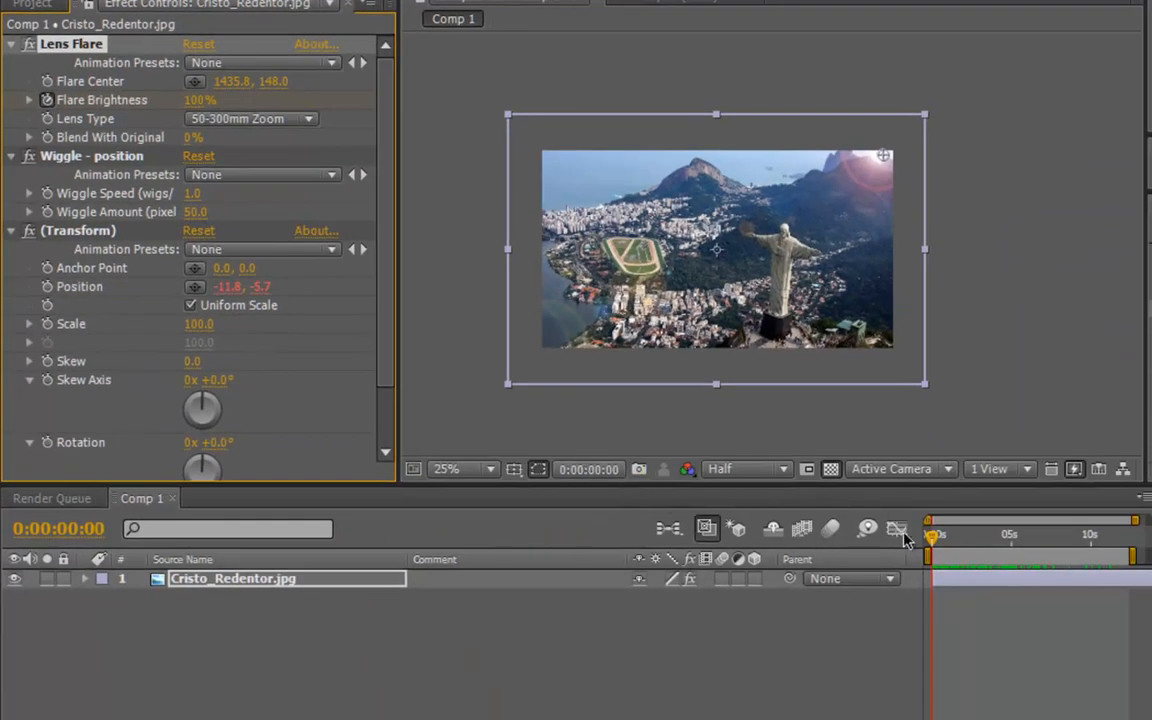
drag(932, 542, 950, 546)
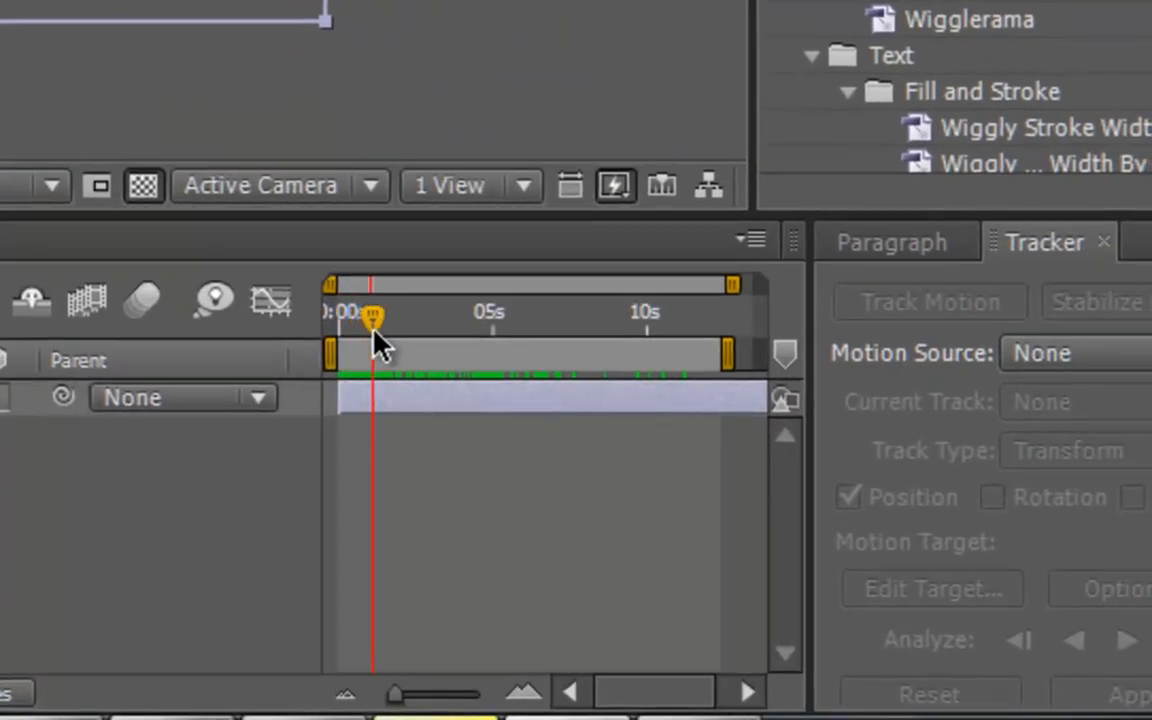
drag(376, 334, 381, 335)
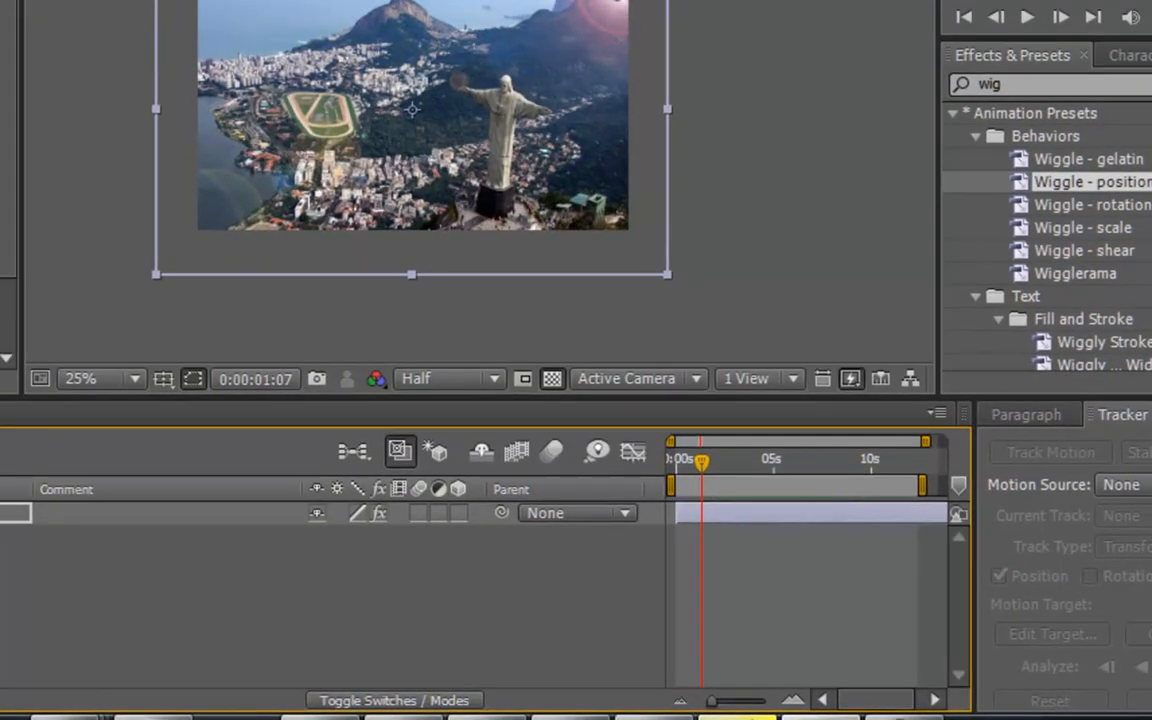
drag(405, 206, 268, 206)
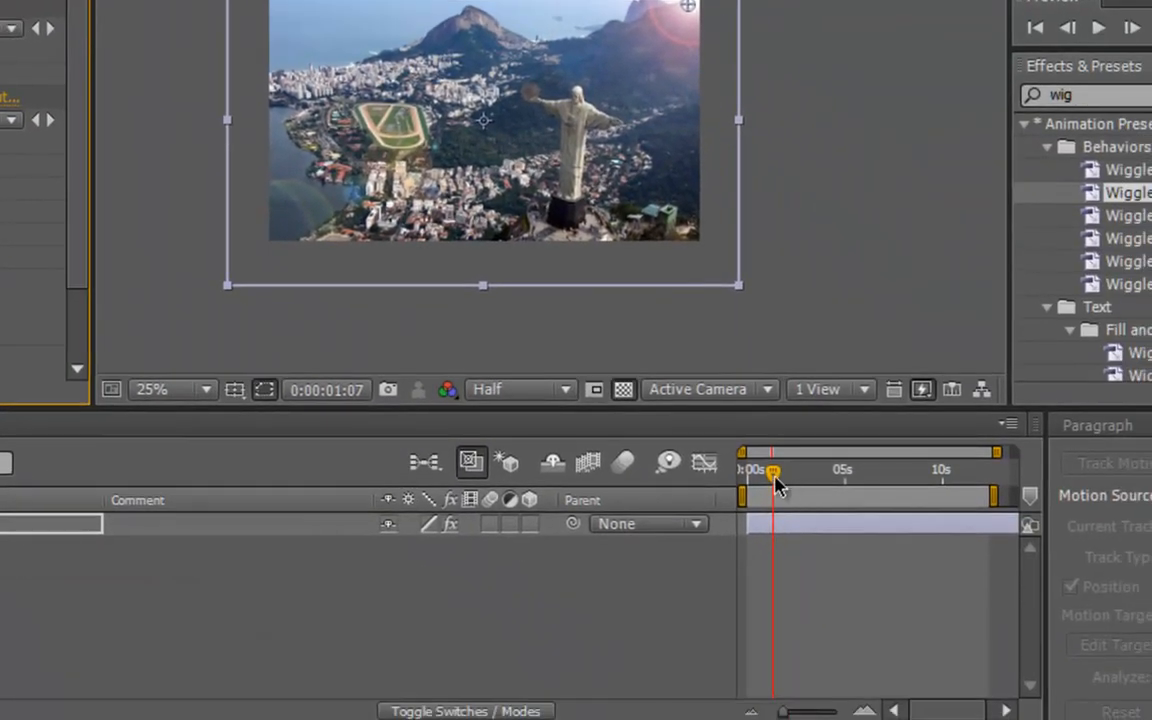
Step: Lower the Flare Brightness slightly at 0:00:03:11 to add another keyframe
drag(778, 486, 820, 488)
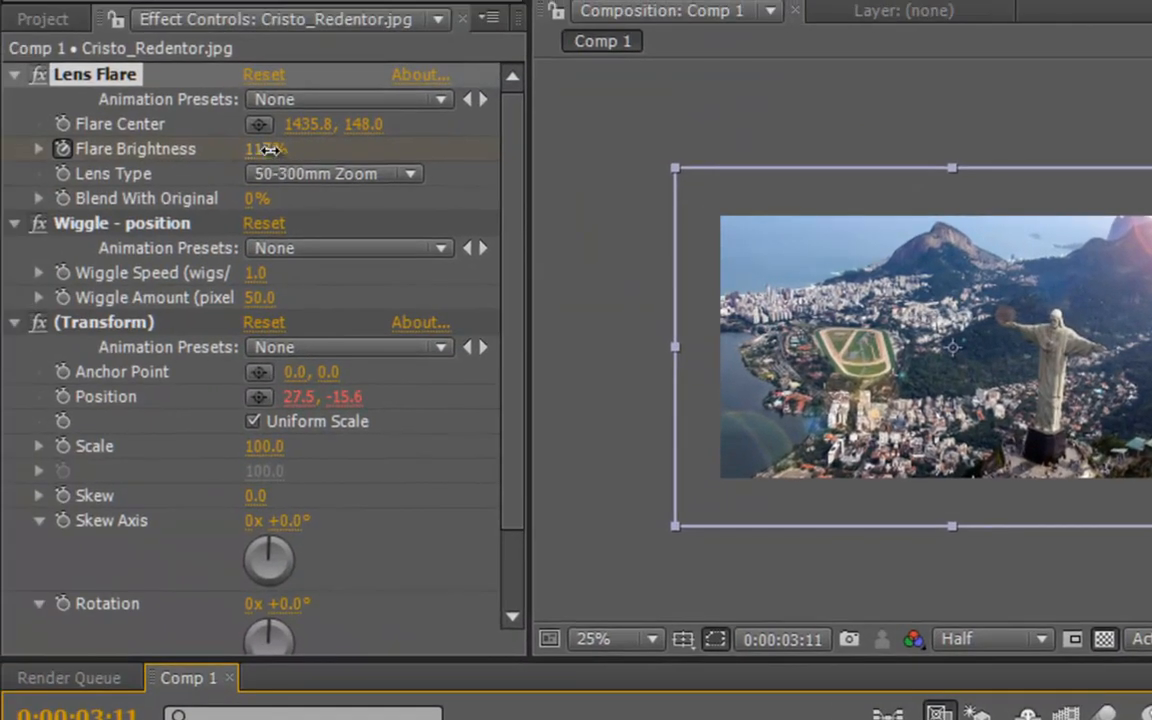
drag(270, 149, 257, 150)
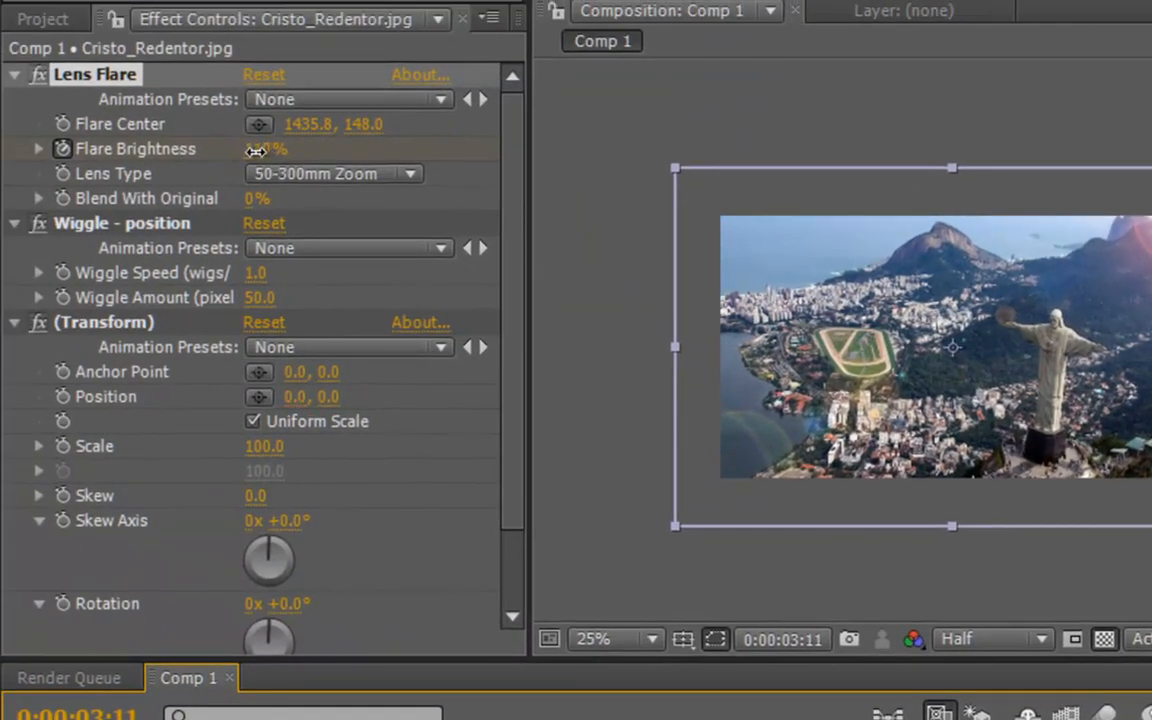
click(248, 153)
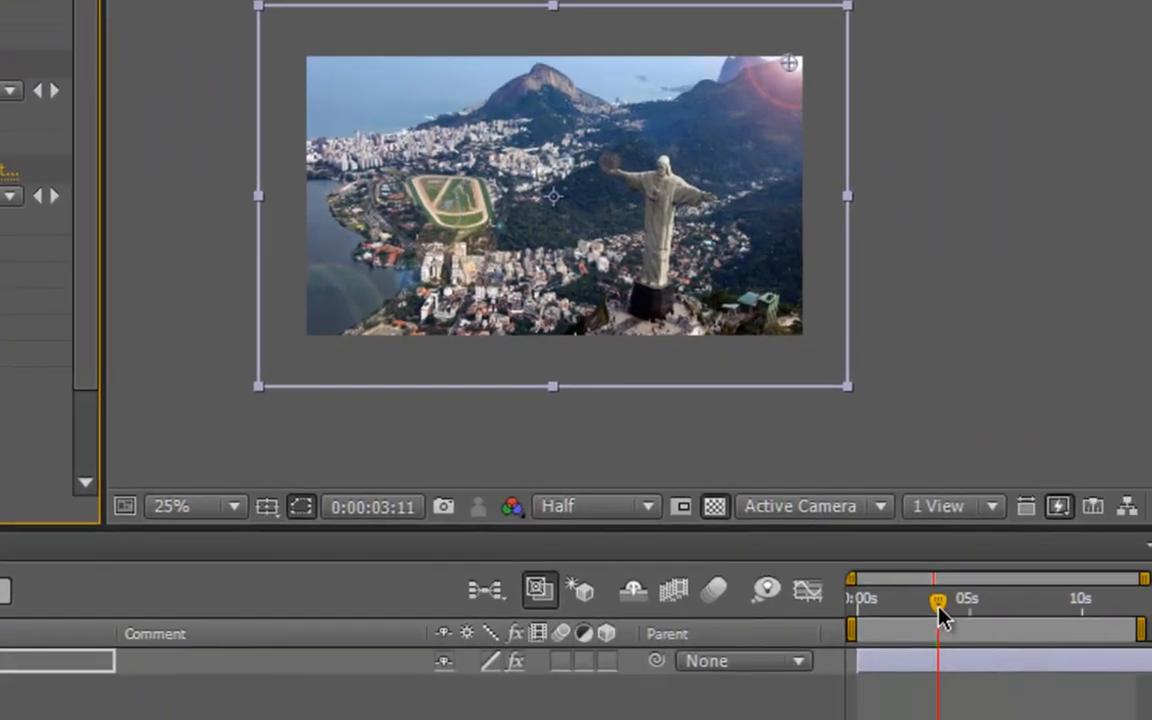
Step: Keyframe a higher Flare Brightness at 0:00:05:13 and a lower one at 0:00:06:14
mouse_move(944, 617)
mouse_down()
mouse_move(913, 591)
mouse_move(930, 600)
mouse_up()
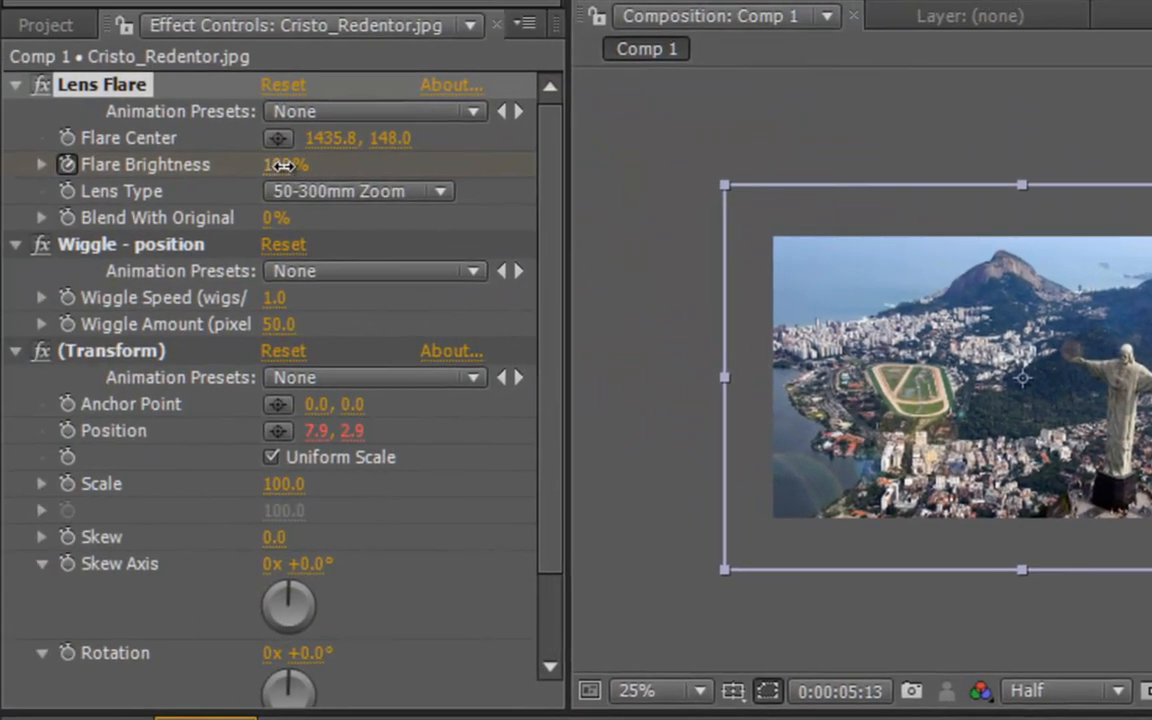
drag(288, 166, 320, 165)
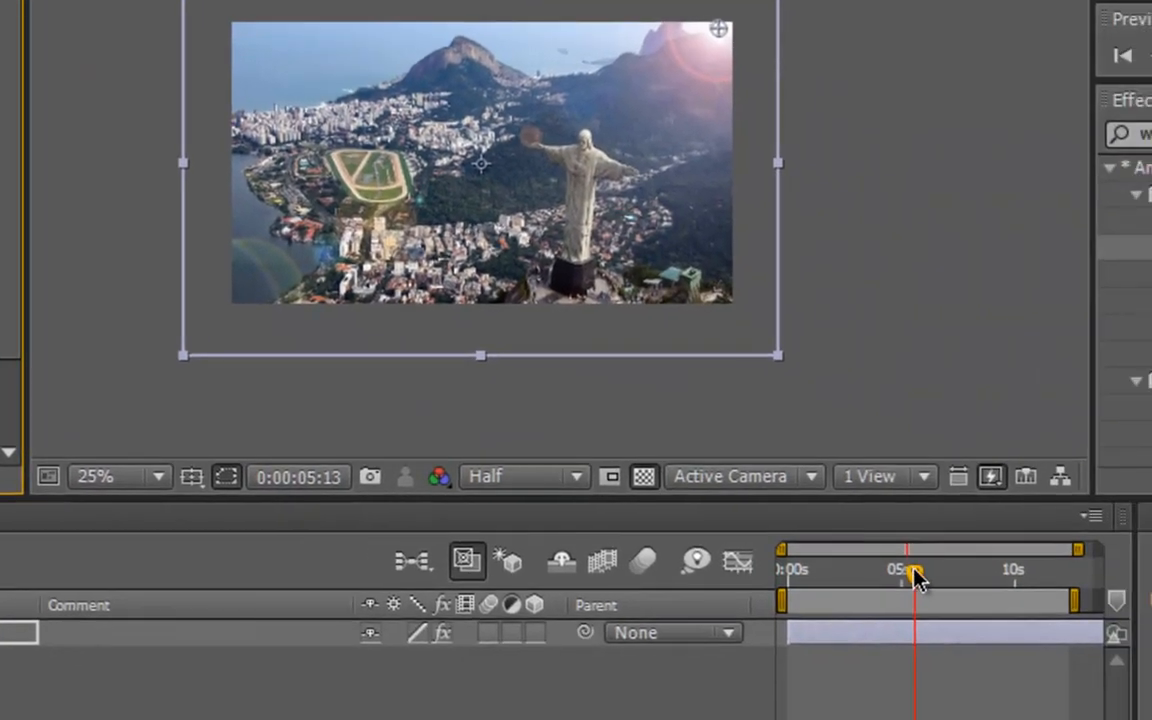
drag(916, 578, 942, 582)
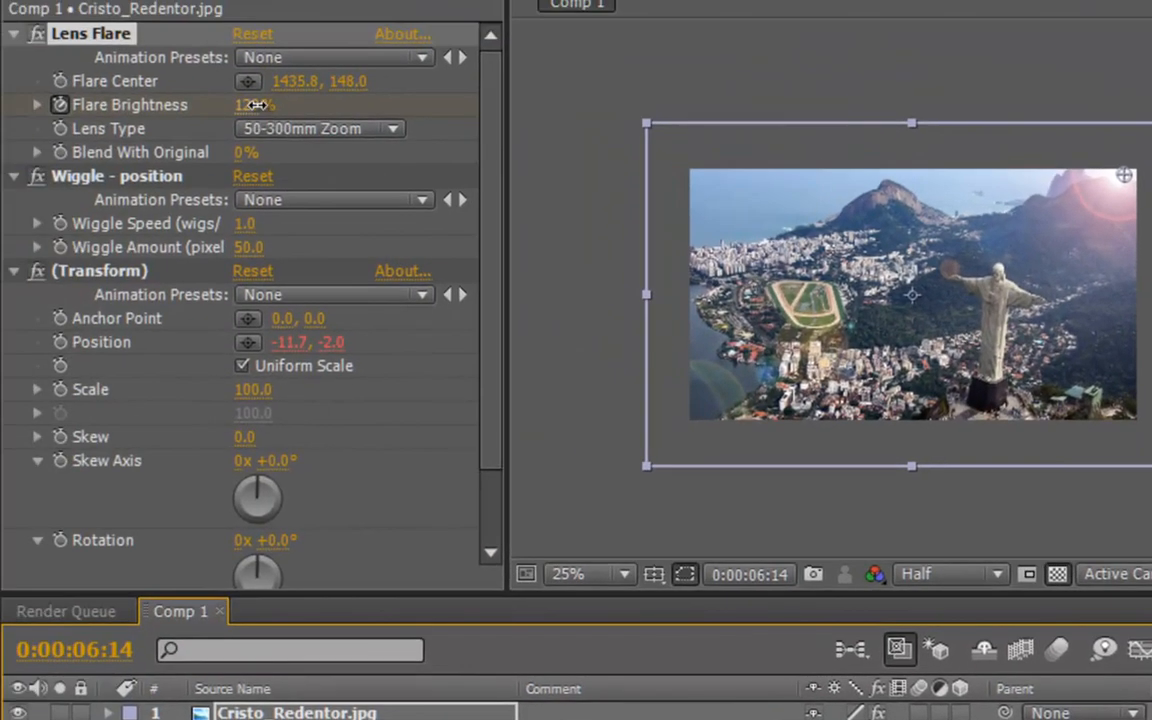
drag(253, 105, 241, 110)
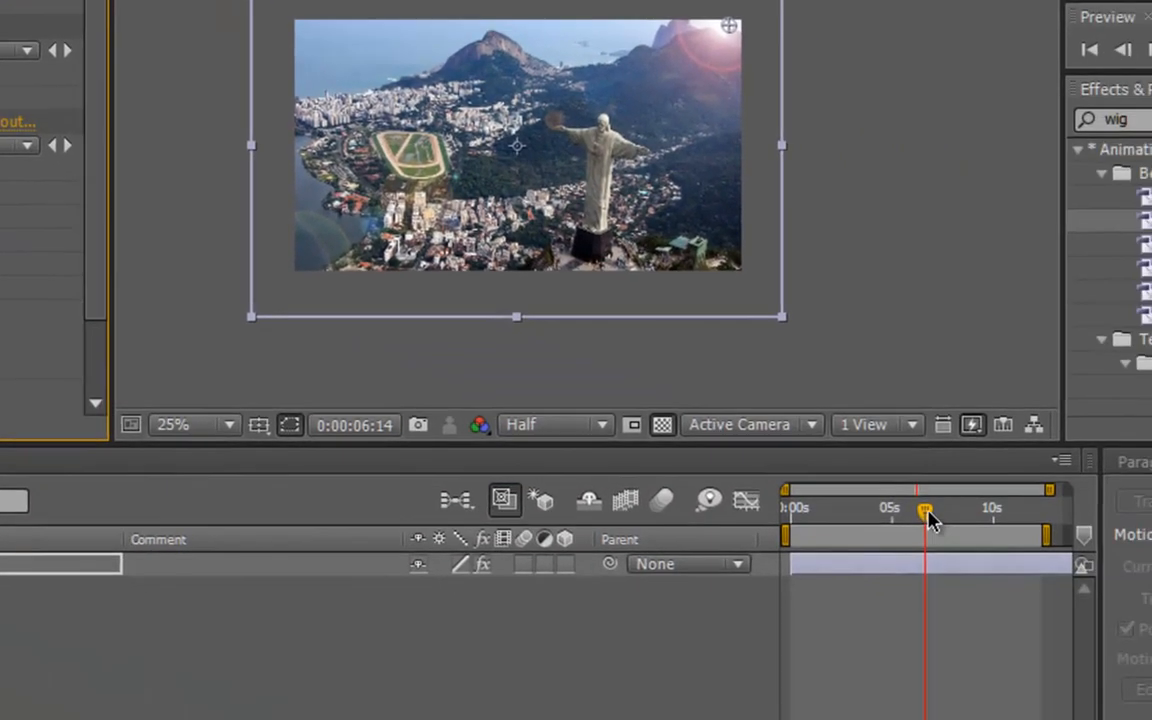
Step: Keyframe the Flare Brightness at 123% at 0:00:09:21 and 114% at 0:00:11:07
drag(931, 514, 998, 527)
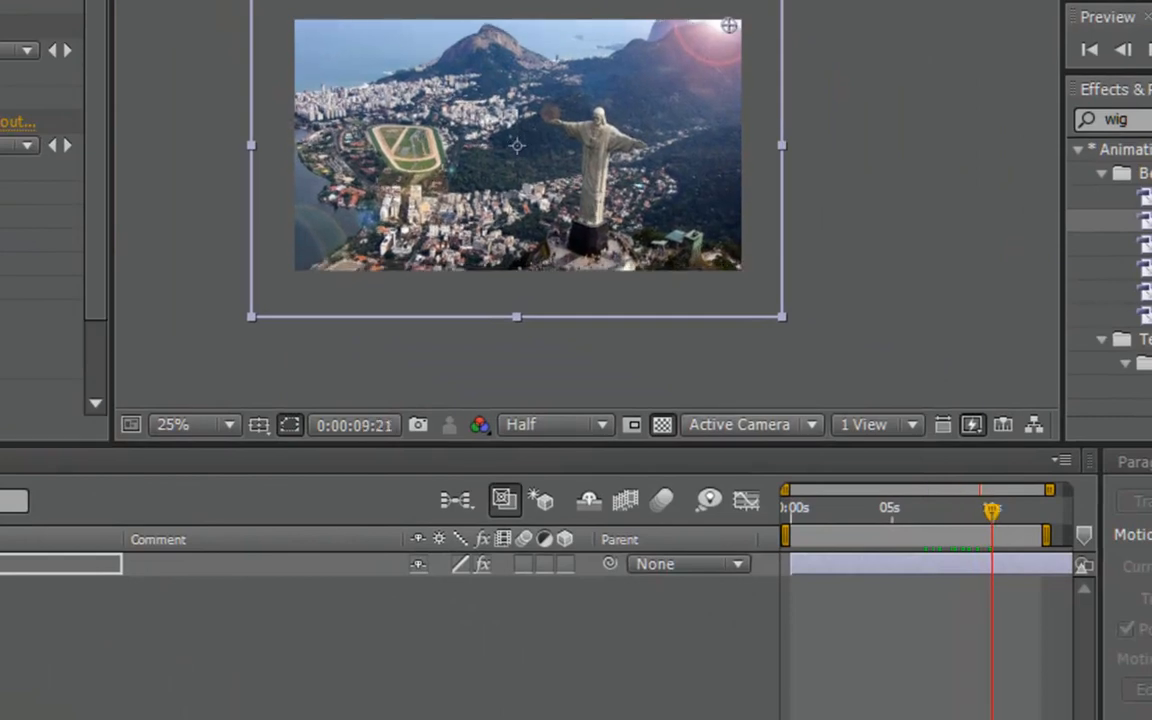
drag(119, 82, 267, 144)
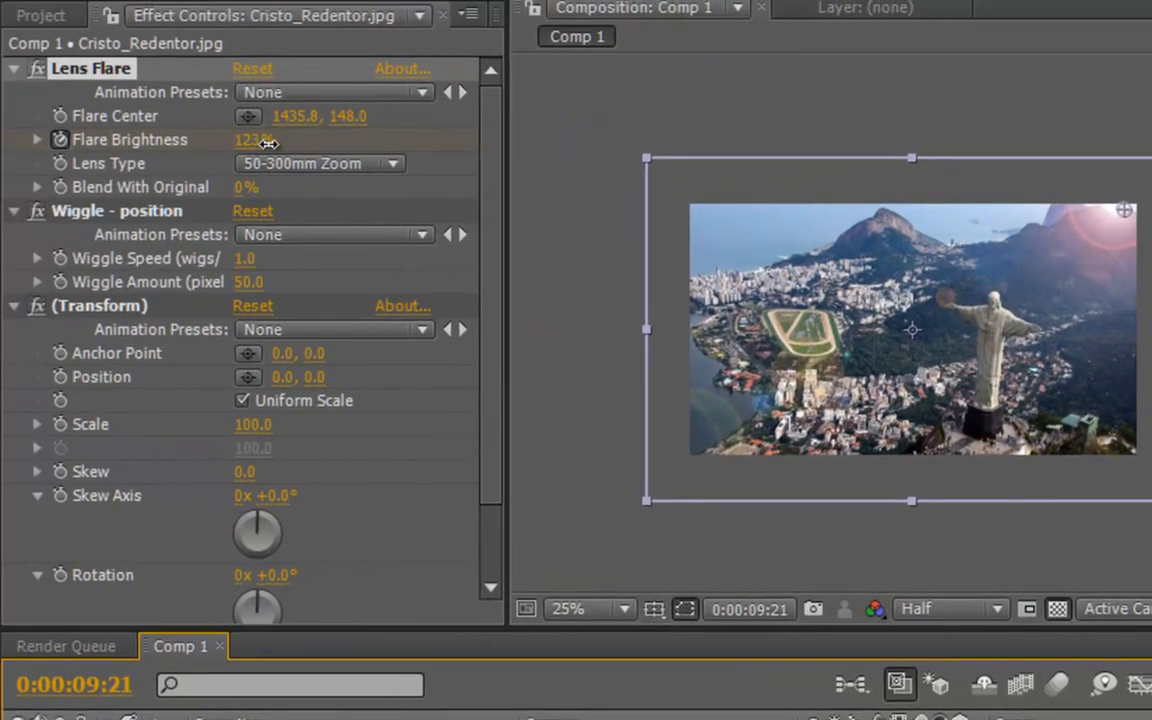
click(260, 141)
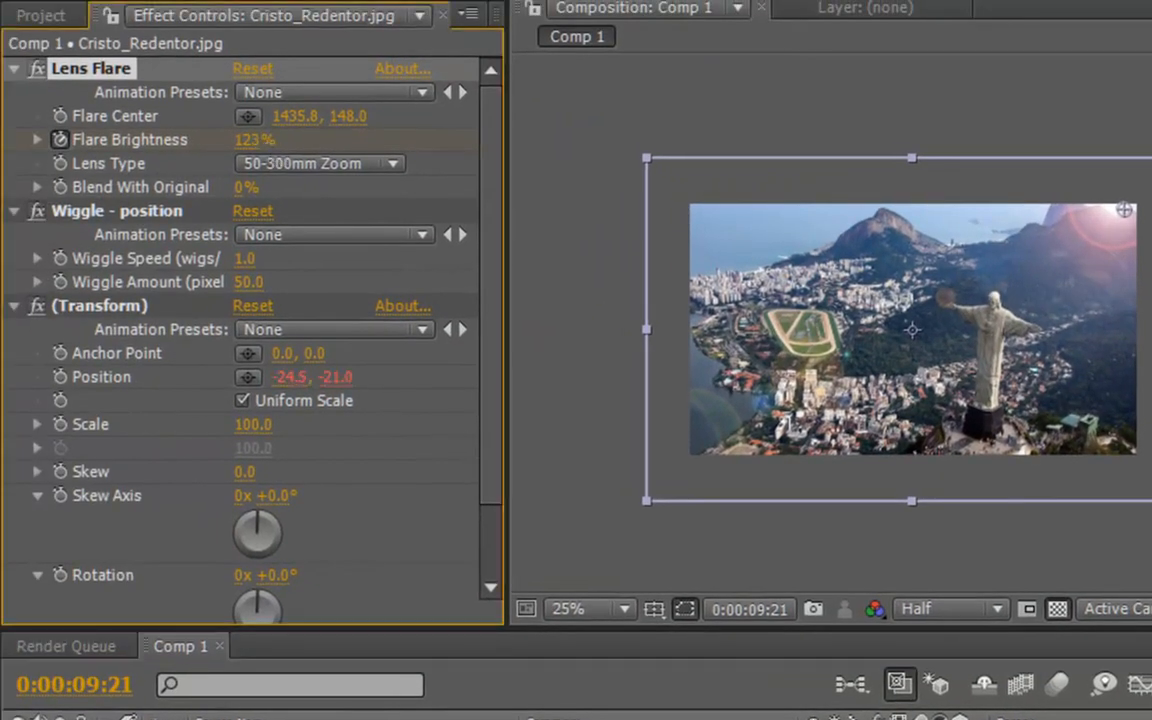
mouse_move(884, 414)
mouse_down()
mouse_move(904, 413)
mouse_move(891, 403)
mouse_move(905, 410)
mouse_up()
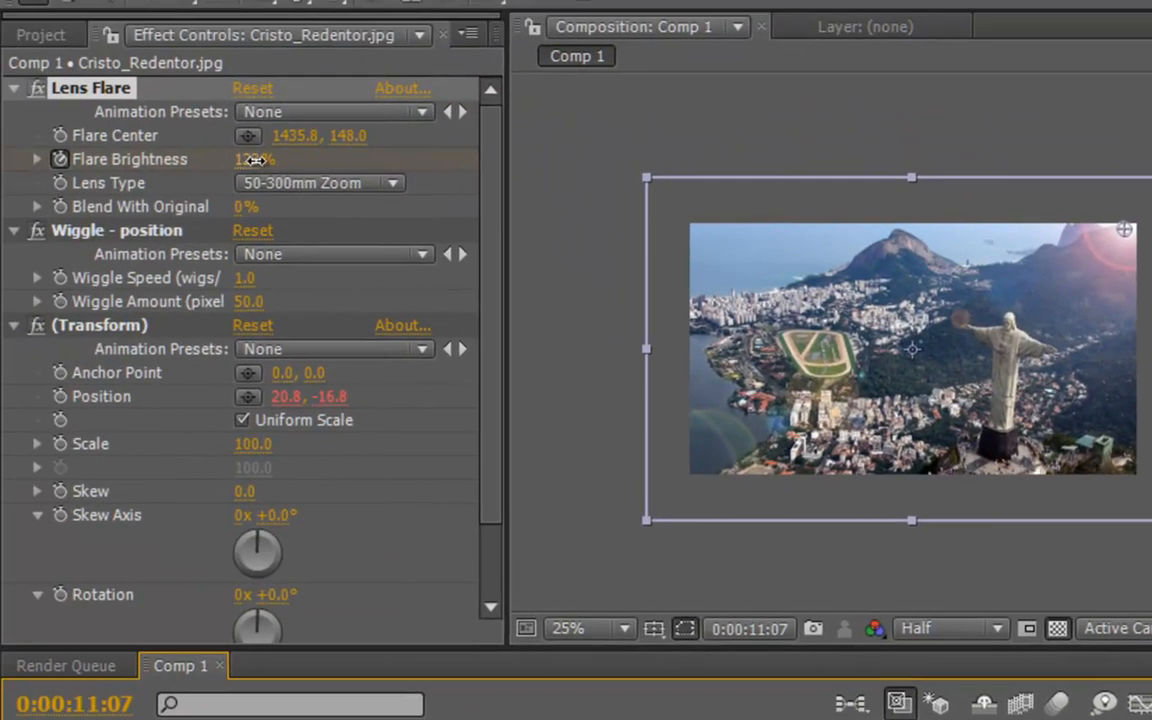
drag(245, 161, 404, 174)
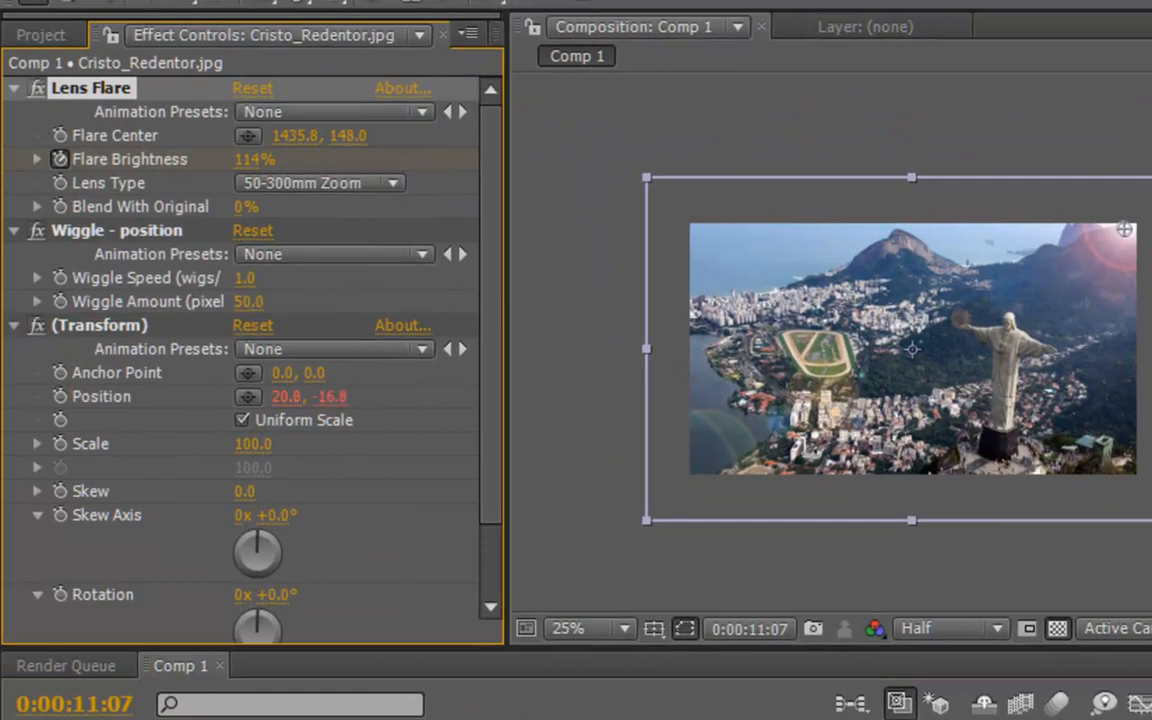
Step: Scrub back through the flare animation, raise the Flare Brightness slightly at 0:00:01:10, and return towards the timeline's start
drag(905, 404, 764, 410)
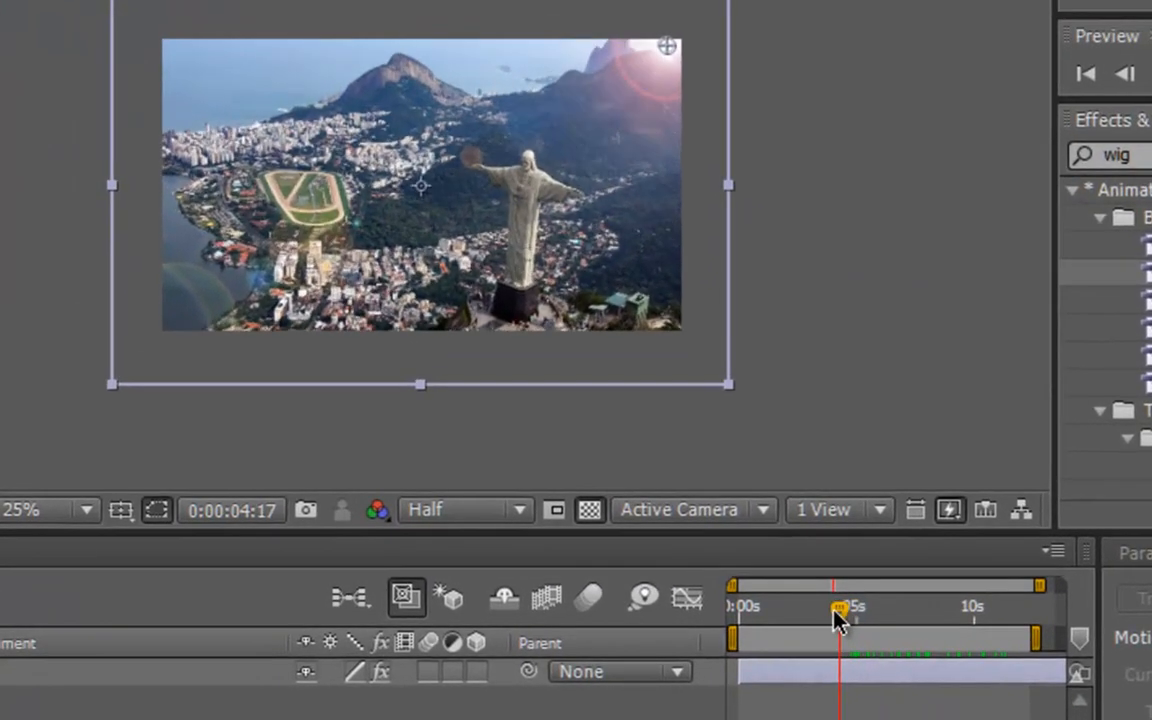
mouse_move(838, 618)
mouse_down()
mouse_move(829, 615)
mouse_move(856, 612)
mouse_move(845, 615)
mouse_up()
drag(781, 533, 774, 533)
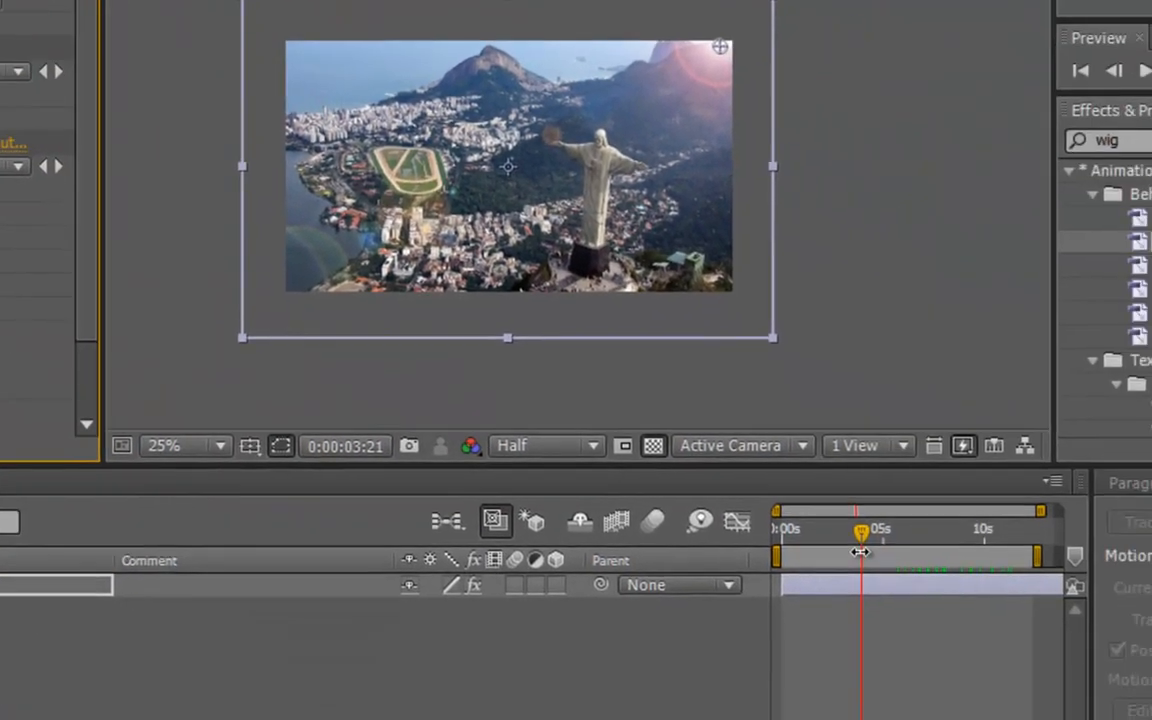
drag(860, 552, 797, 530)
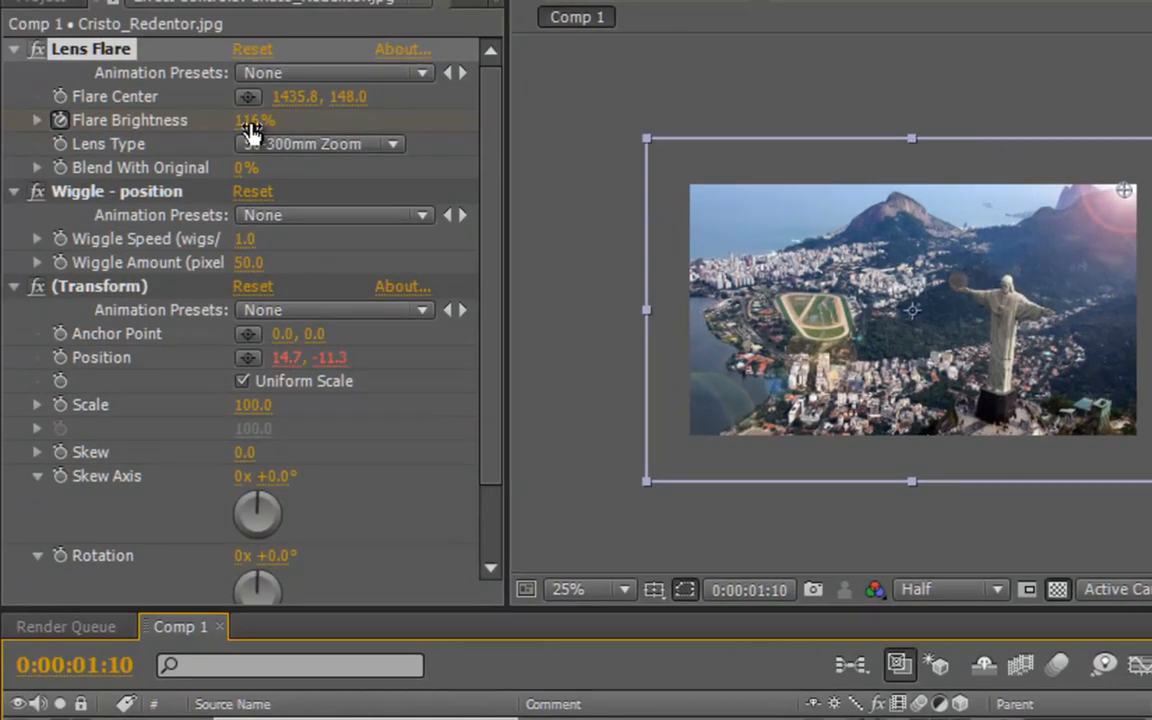
drag(260, 121, 268, 118)
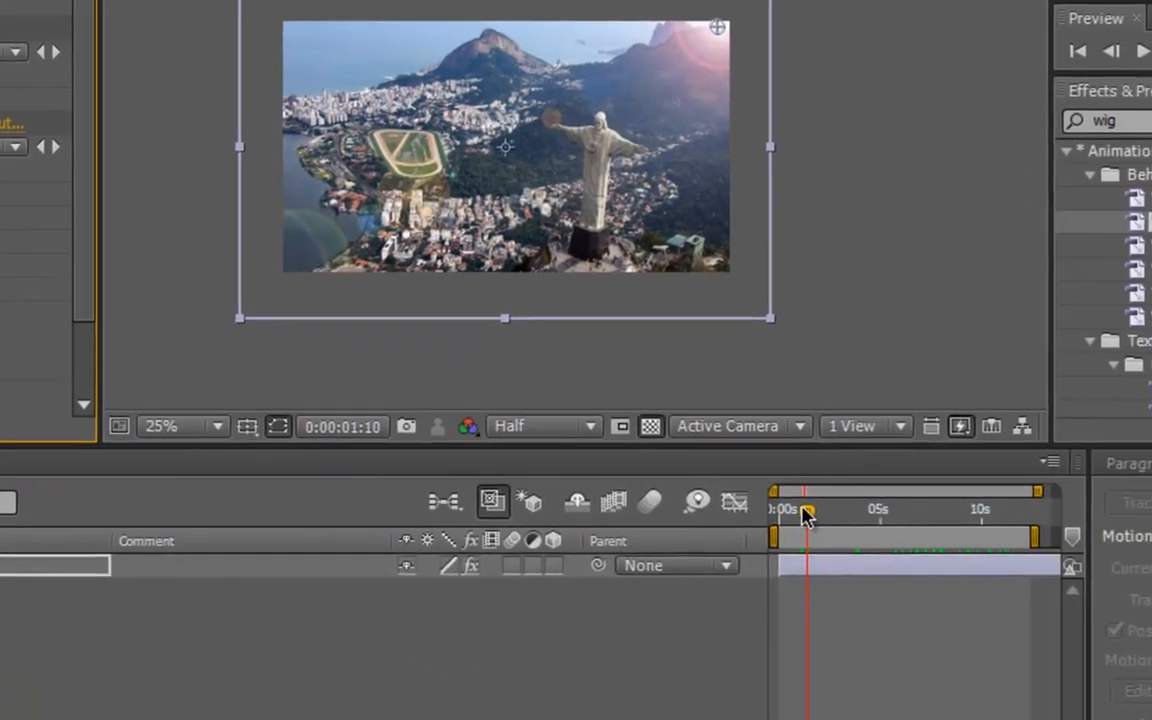
drag(803, 510, 766, 507)
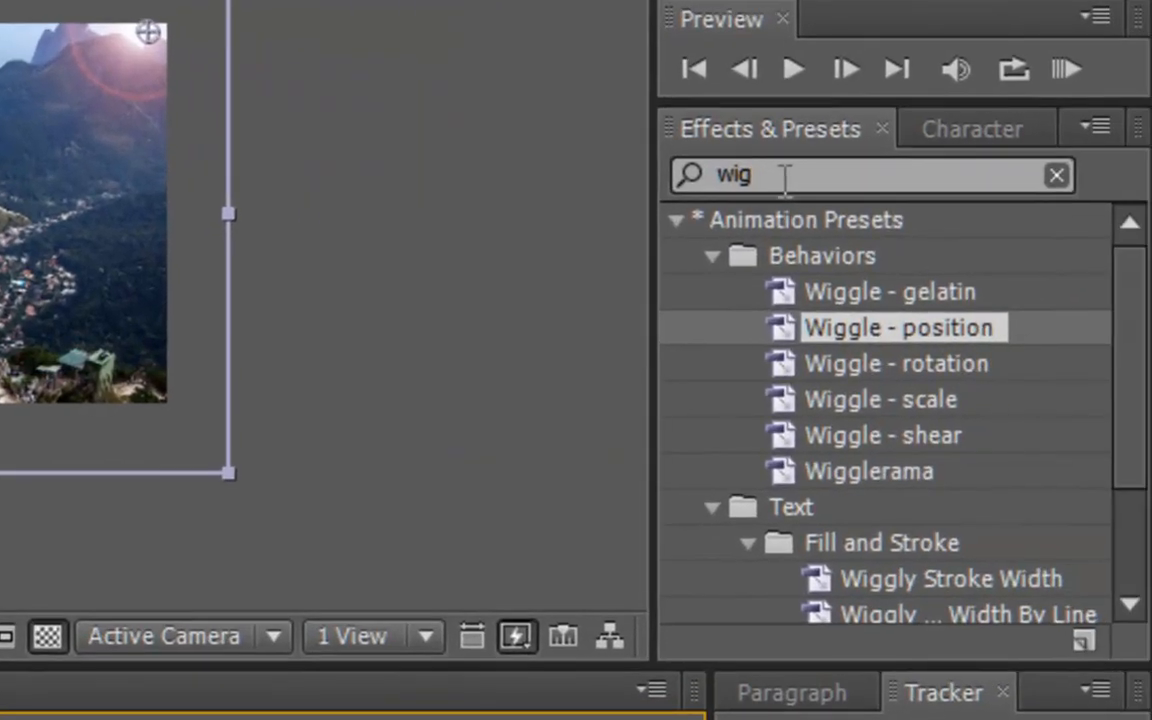
Step: Replace the effects search with "blur" and browse the matches in the Blur & Sharpen category
click(1056, 176)
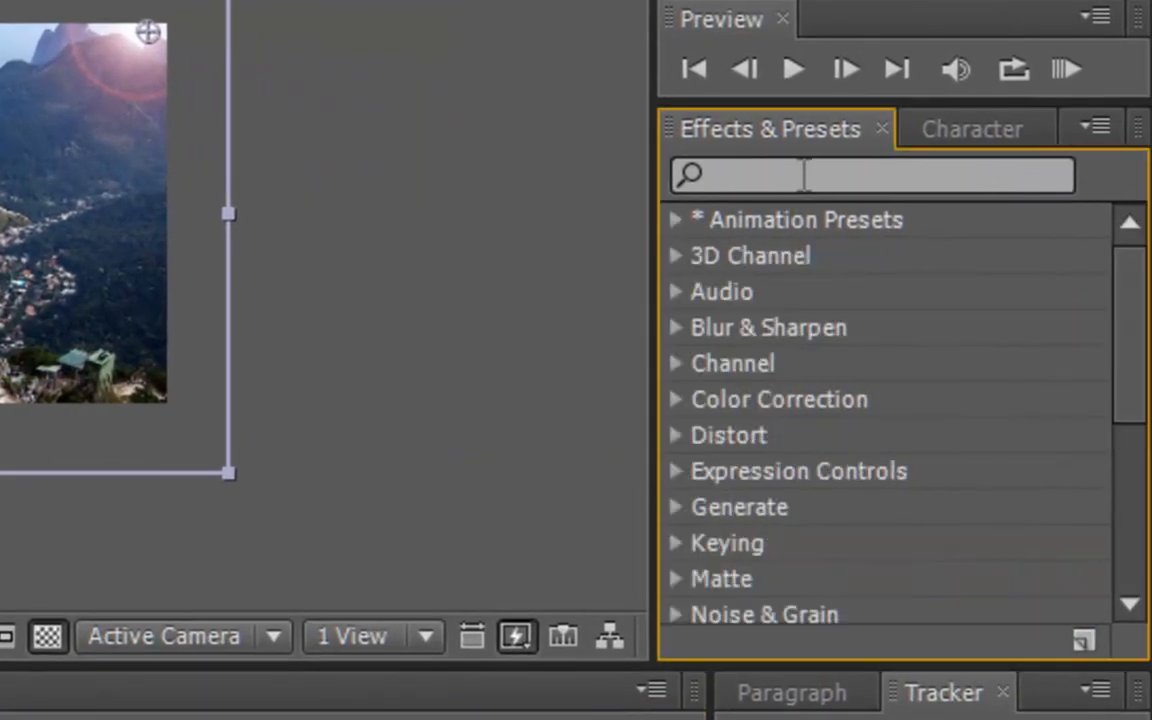
click(804, 176)
text(blur)
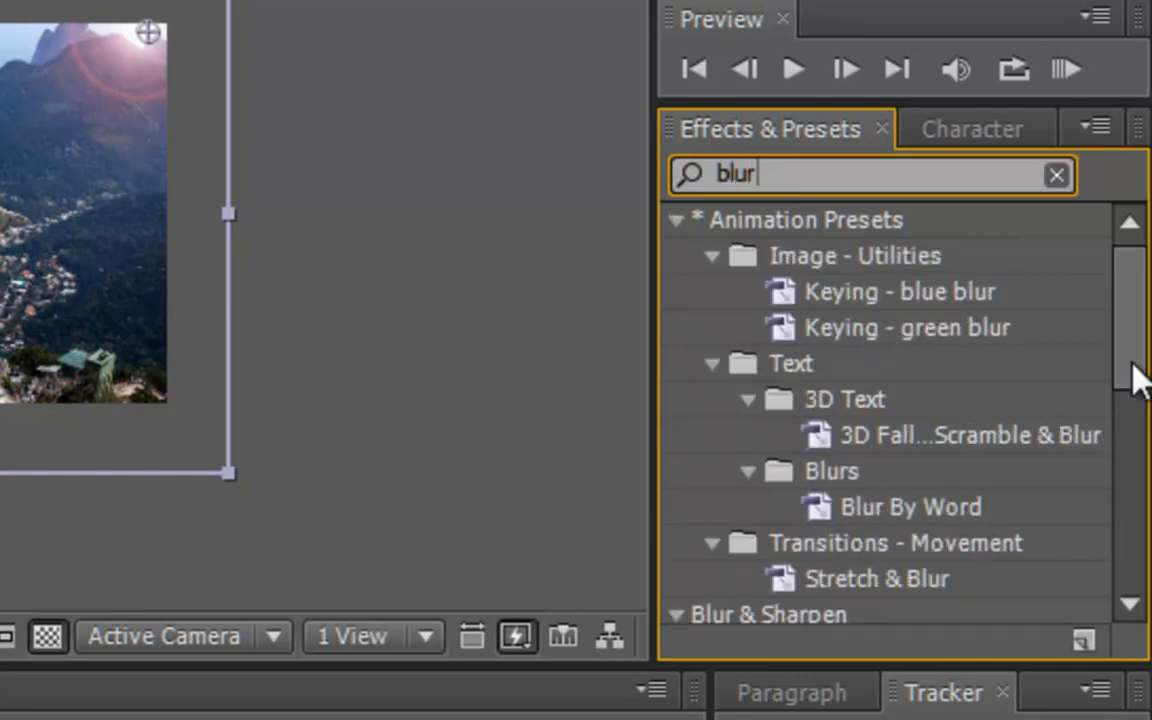
drag(1134, 367, 1134, 474)
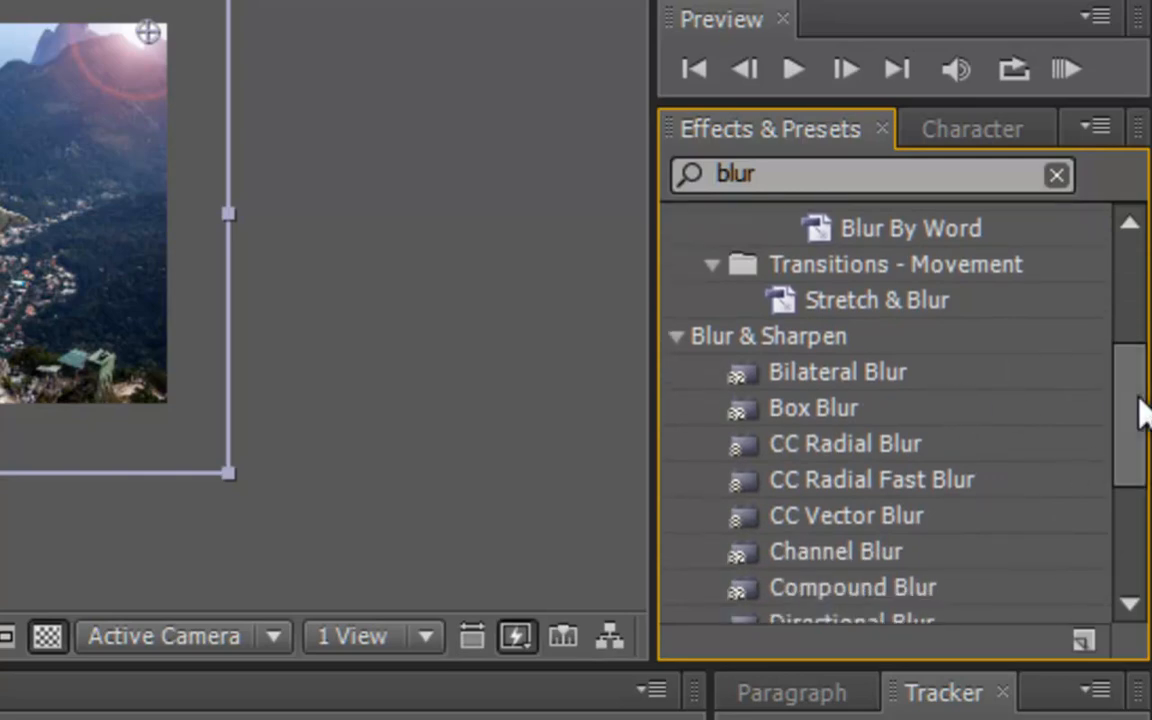
Step: Apply the Box Blur effect from the Blur & Sharpen category to the Cristo_Redentor.jpg layer
drag(1140, 410, 1140, 450)
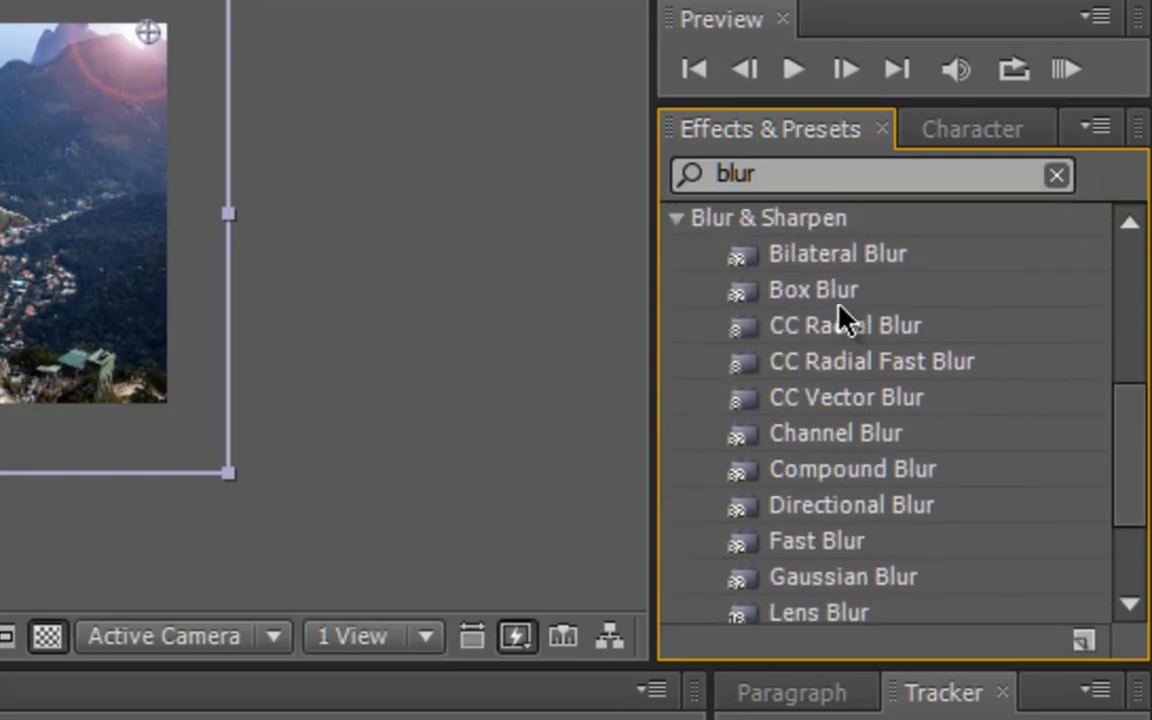
drag(838, 298, 0, 208)
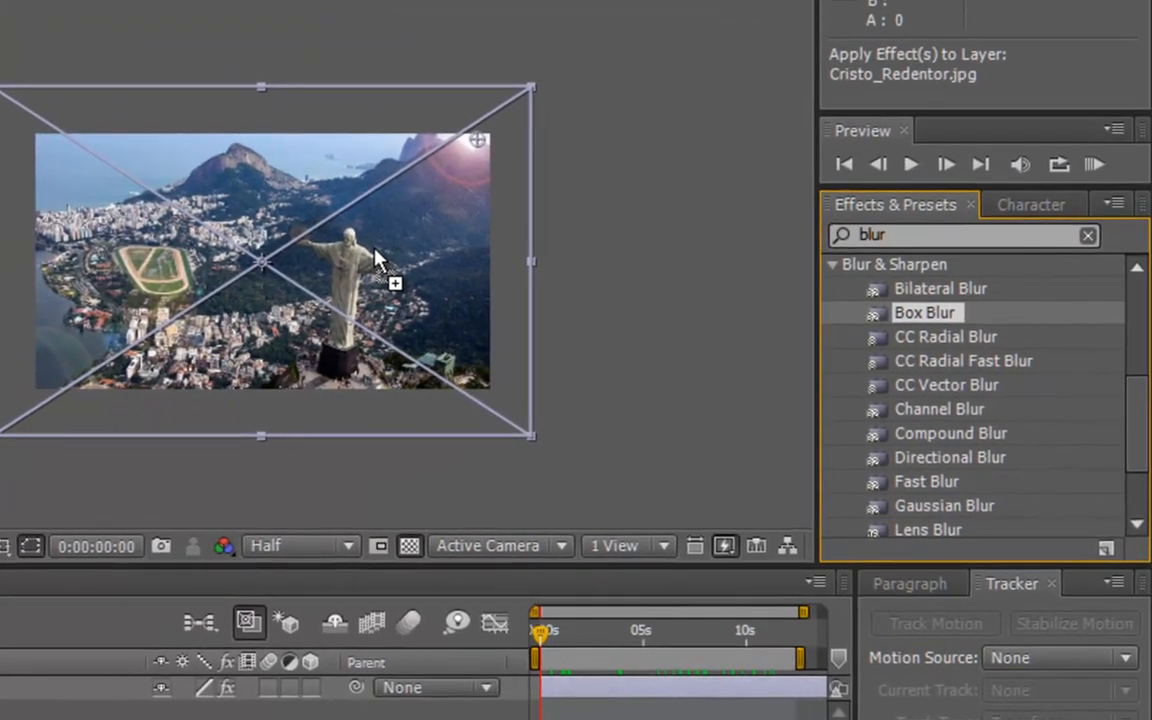
drag(375, 260, 375, 260)
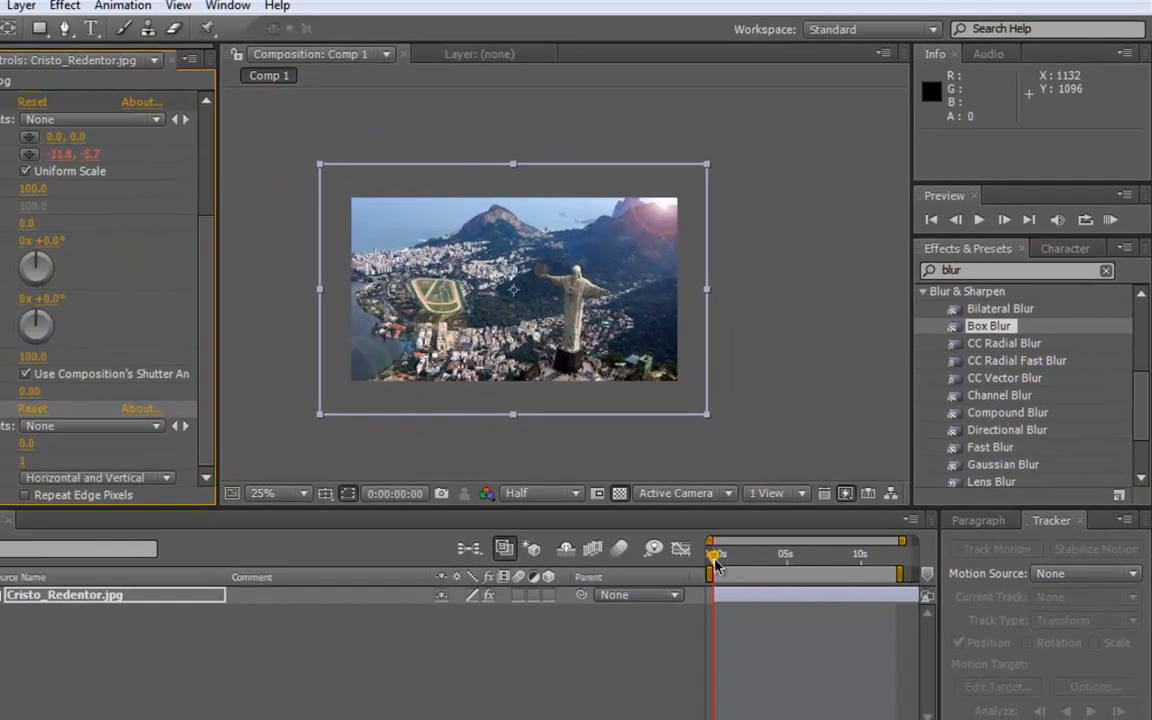
Step: Start keyframing the Box Blur's Blur Radius at 0:00:04:14 and raise the radius at 0:00:04:17
drag(715, 566, 785, 562)
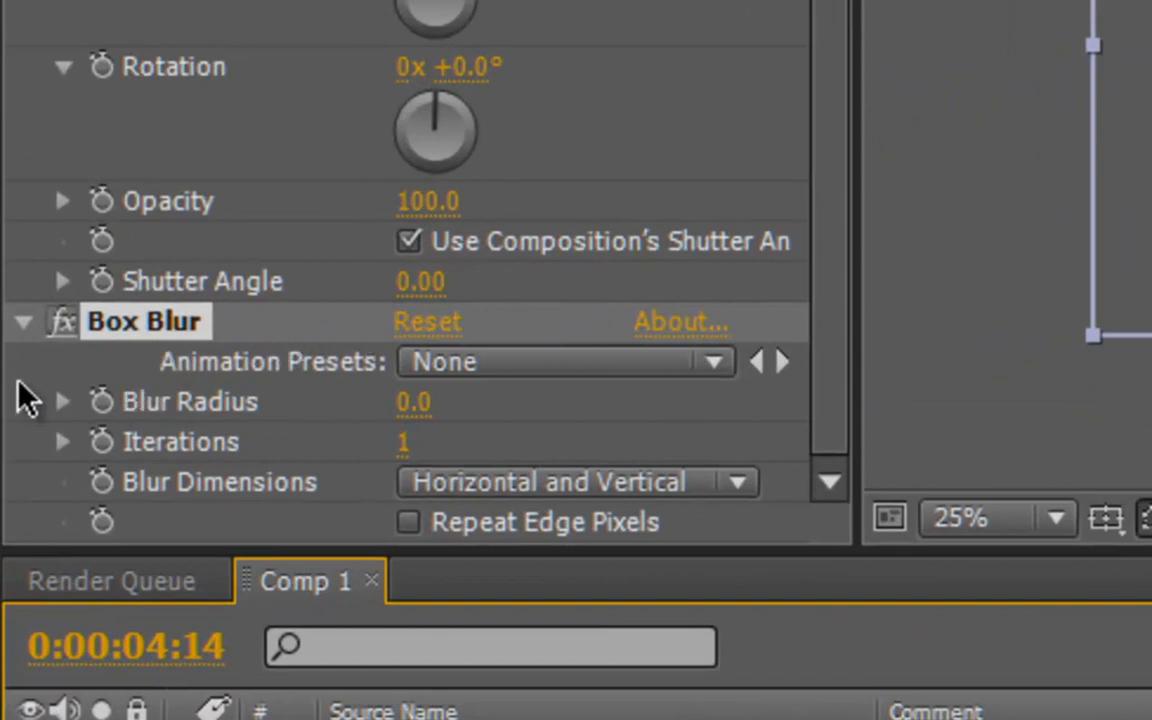
click(101, 401)
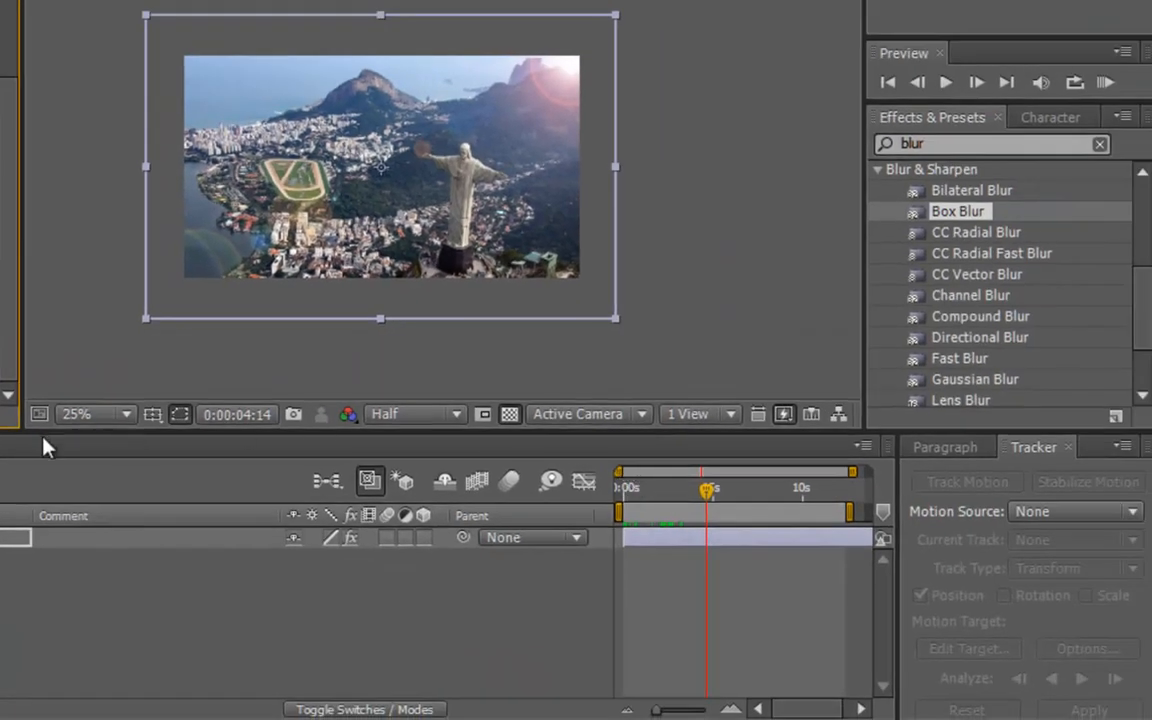
drag(706, 495, 711, 496)
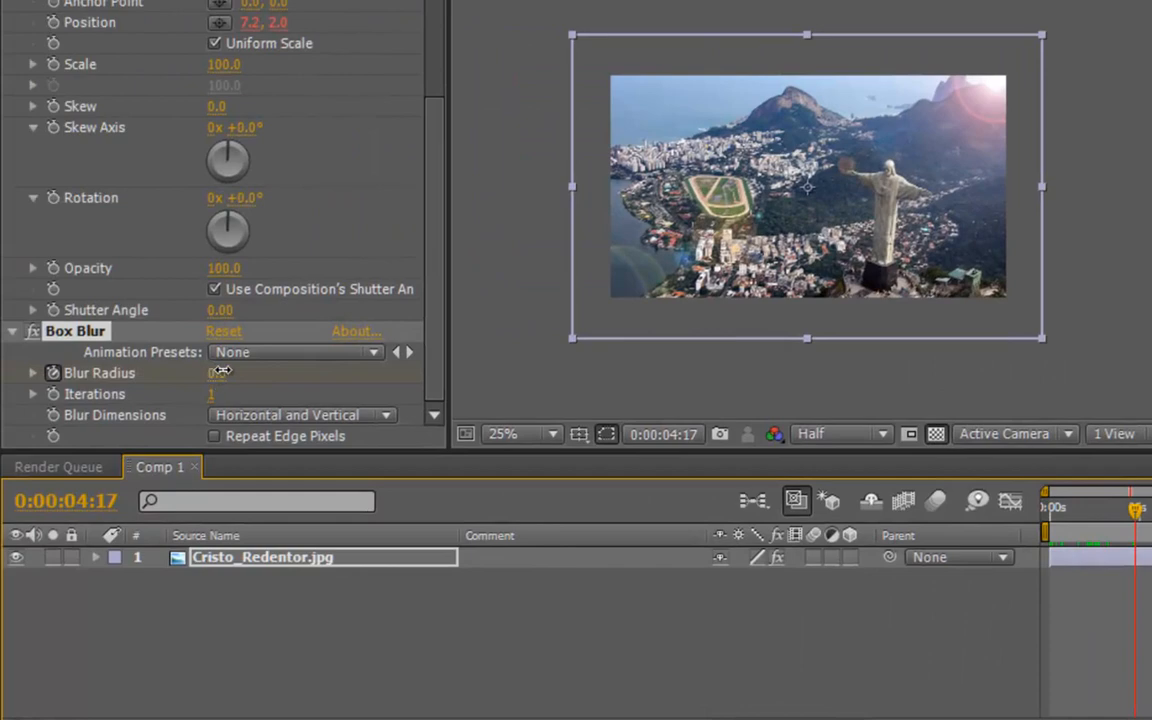
drag(221, 371, 231, 372)
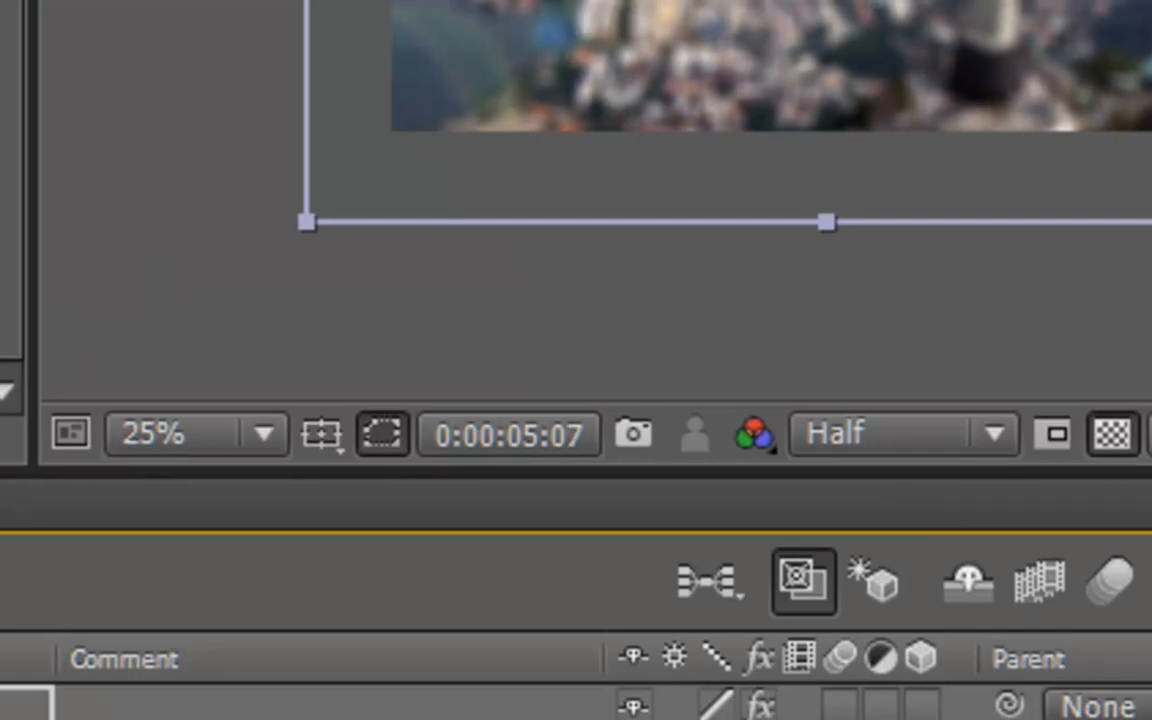
Step: Keyframe the Blur Radius at 0 at 0:00:05:07 and at 3 at 0:00:08:00
click(10, 200)
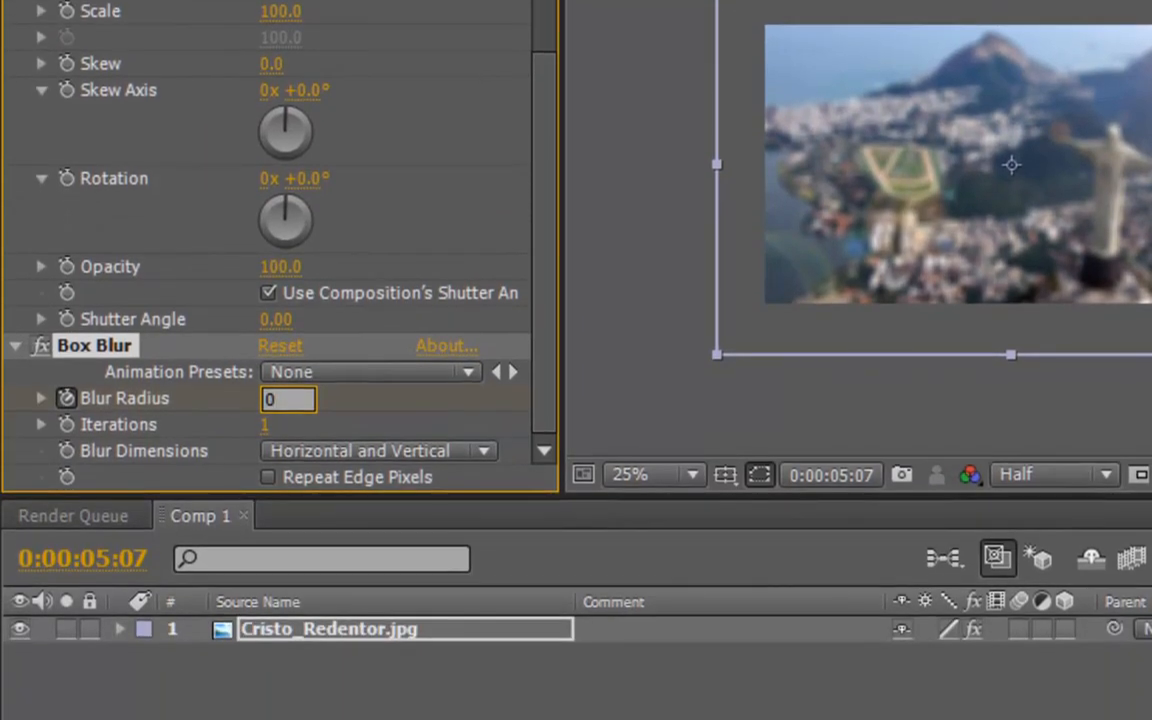
drag(1098, 523, 1148, 528)
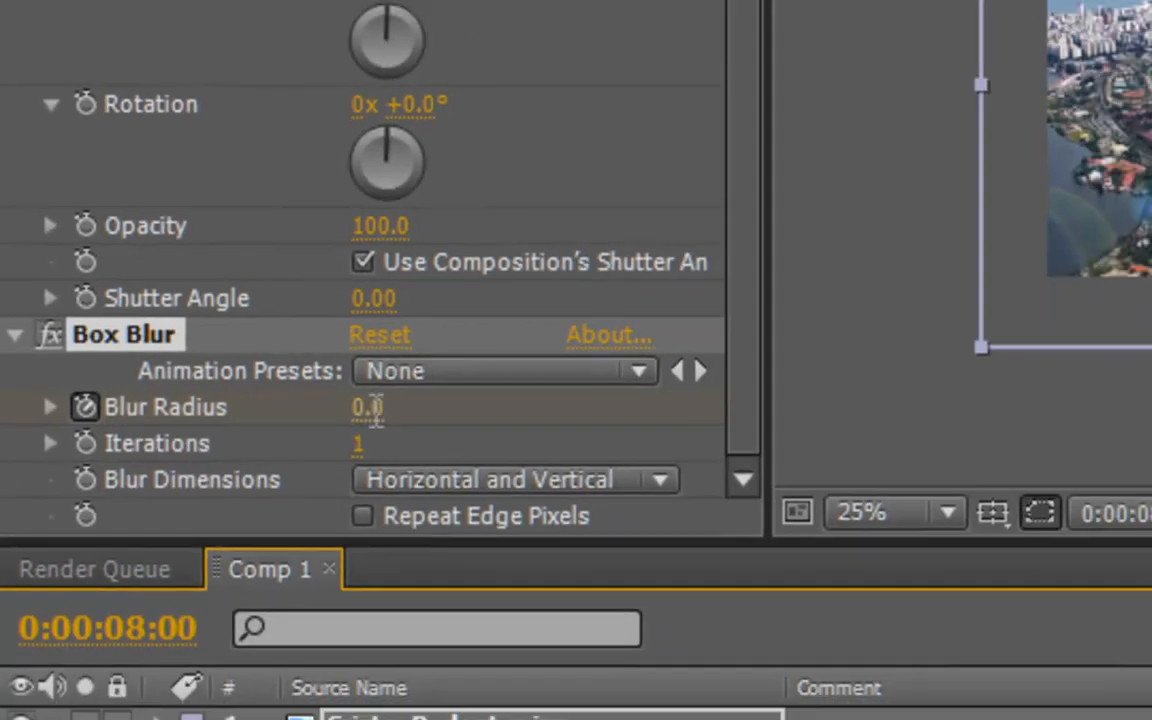
click(369, 408)
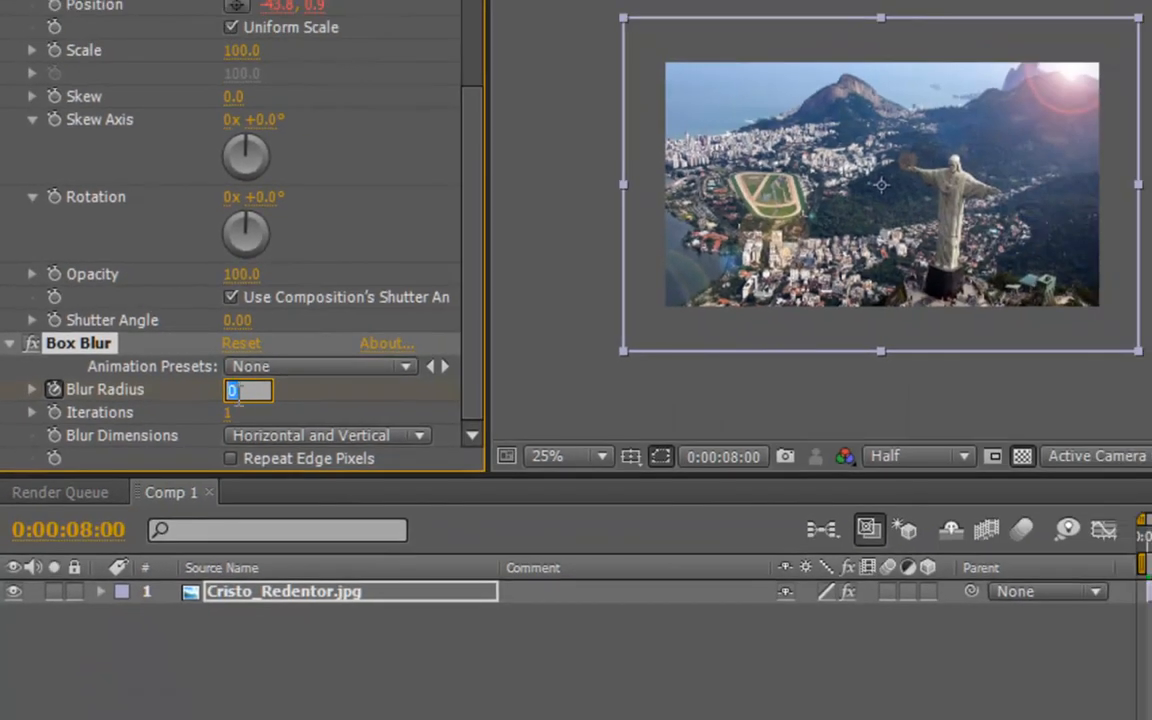
click(222, 664)
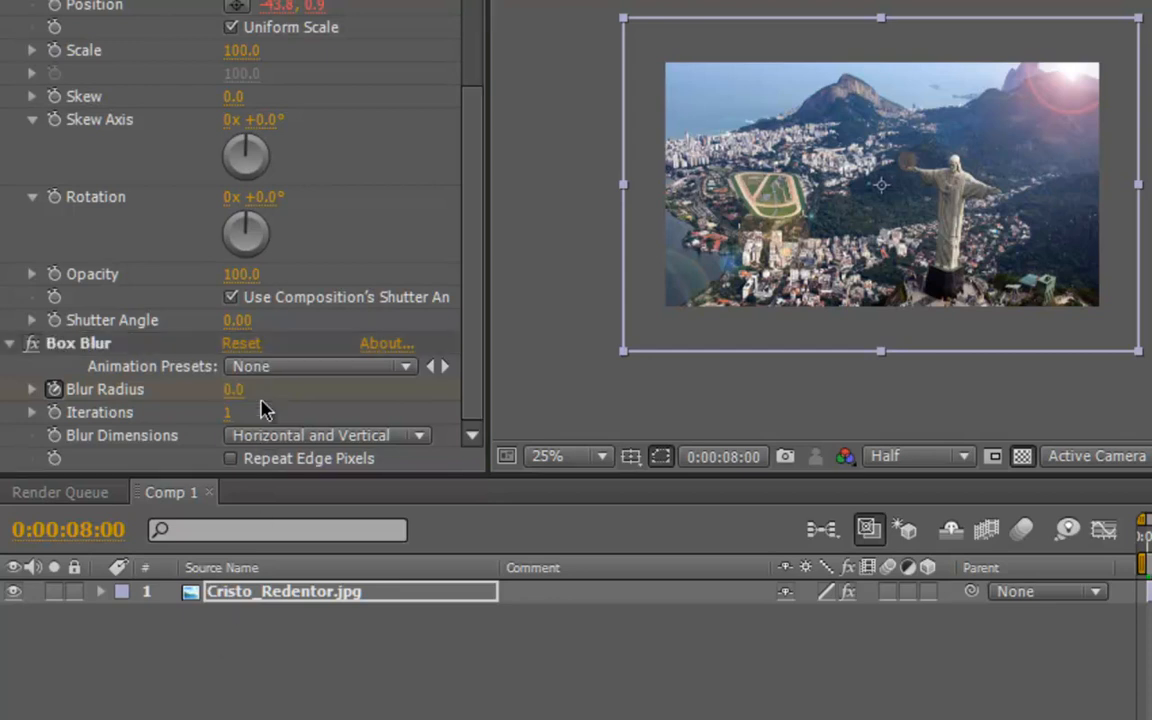
drag(243, 393, 219, 391)
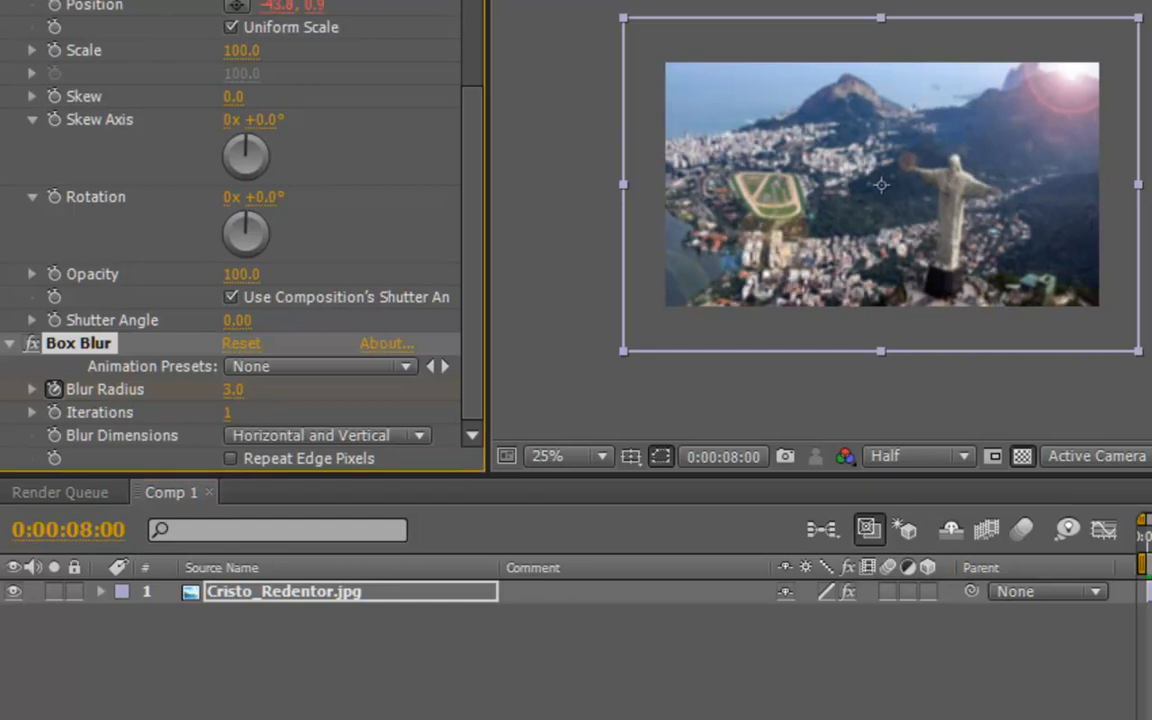
Step: Keyframe the Blur Radius at 9 at 0:00:08:08 and at 0 at 0:00:08:17
drag(1150, 540, 1151, 540)
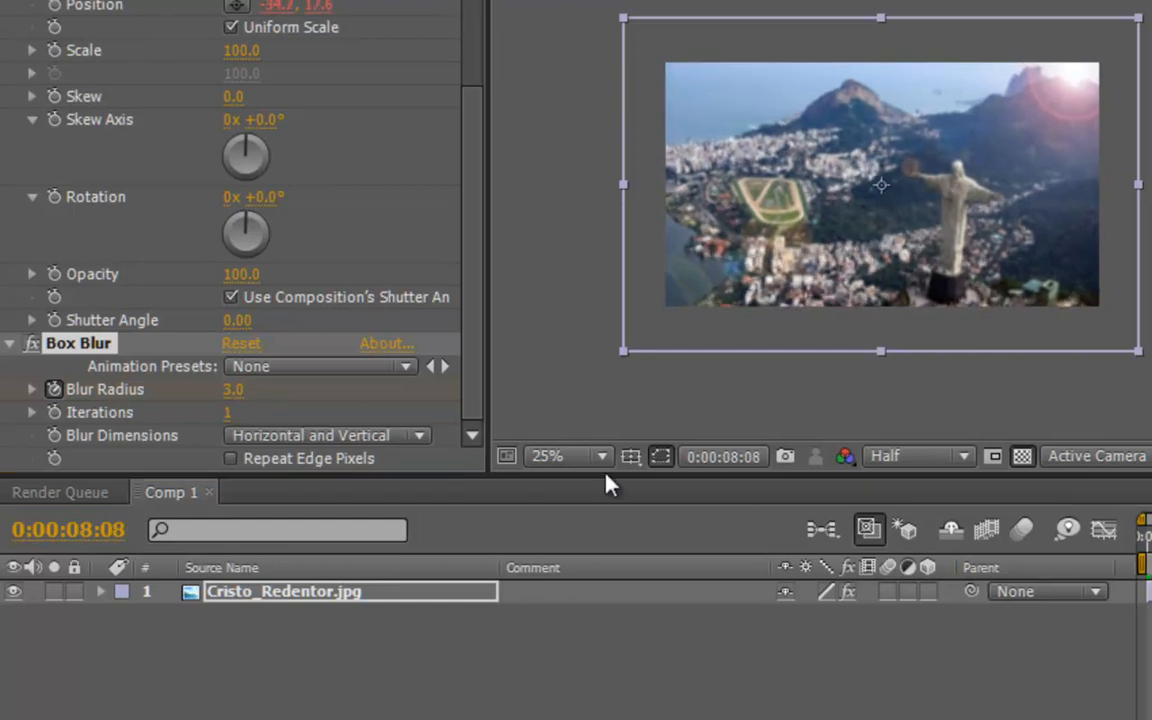
drag(233, 396, 231, 389)
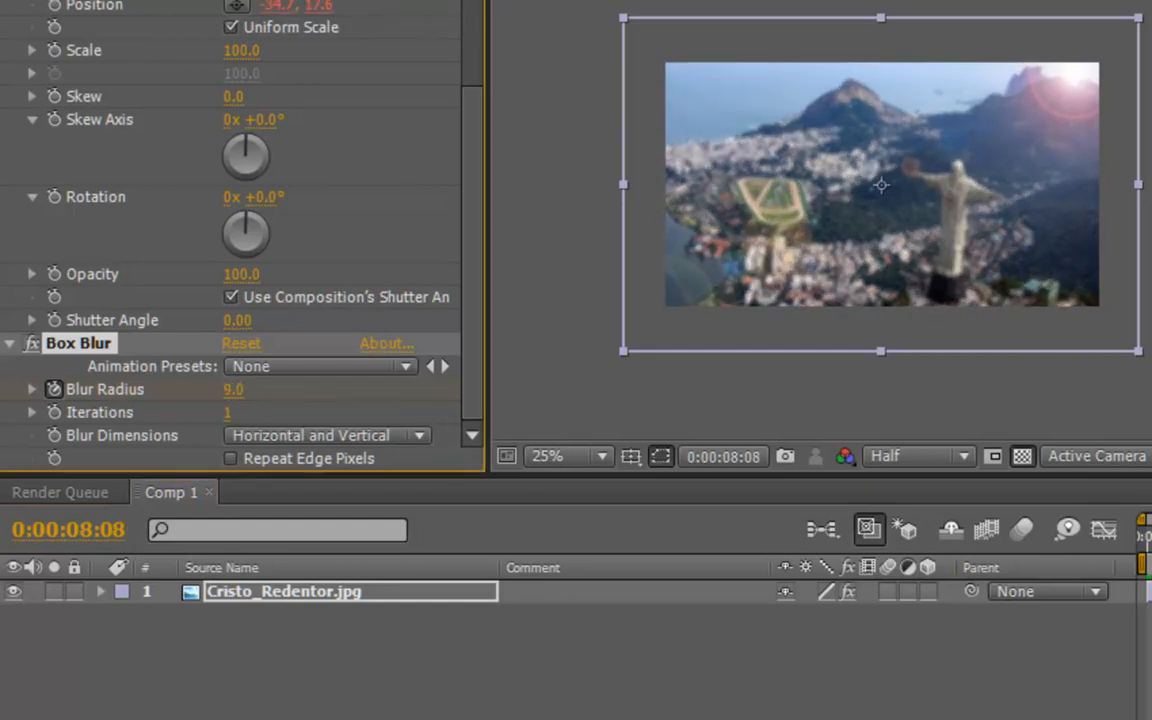
key(space)
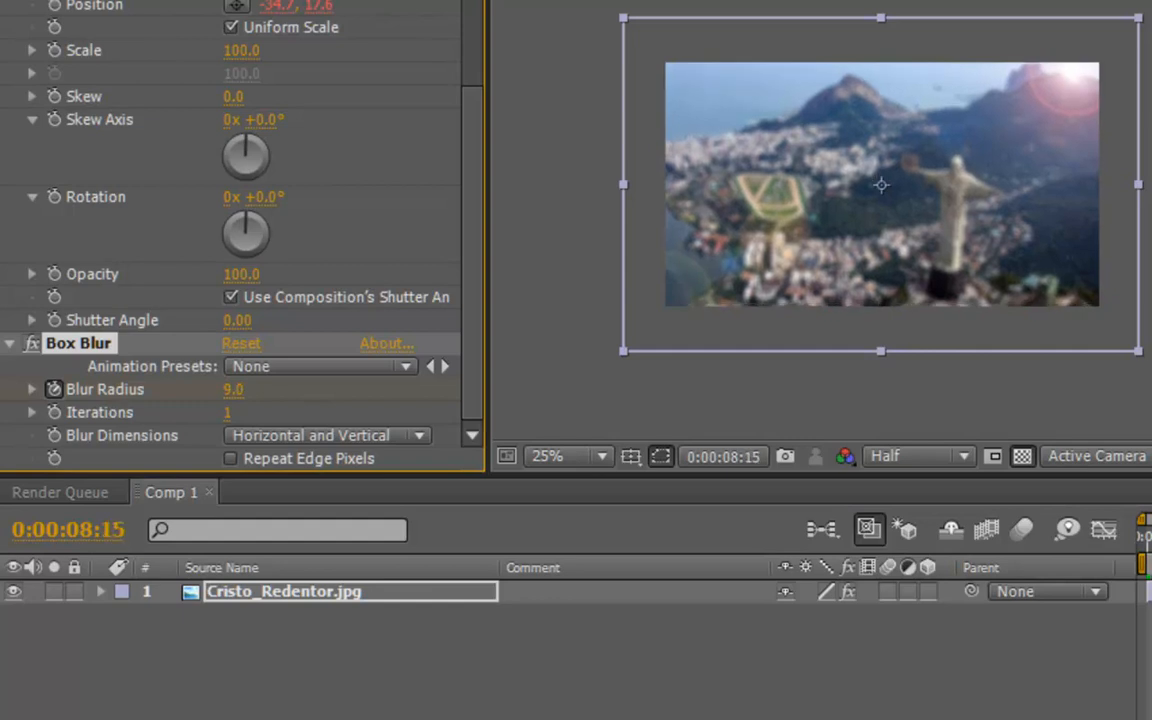
click(233, 389)
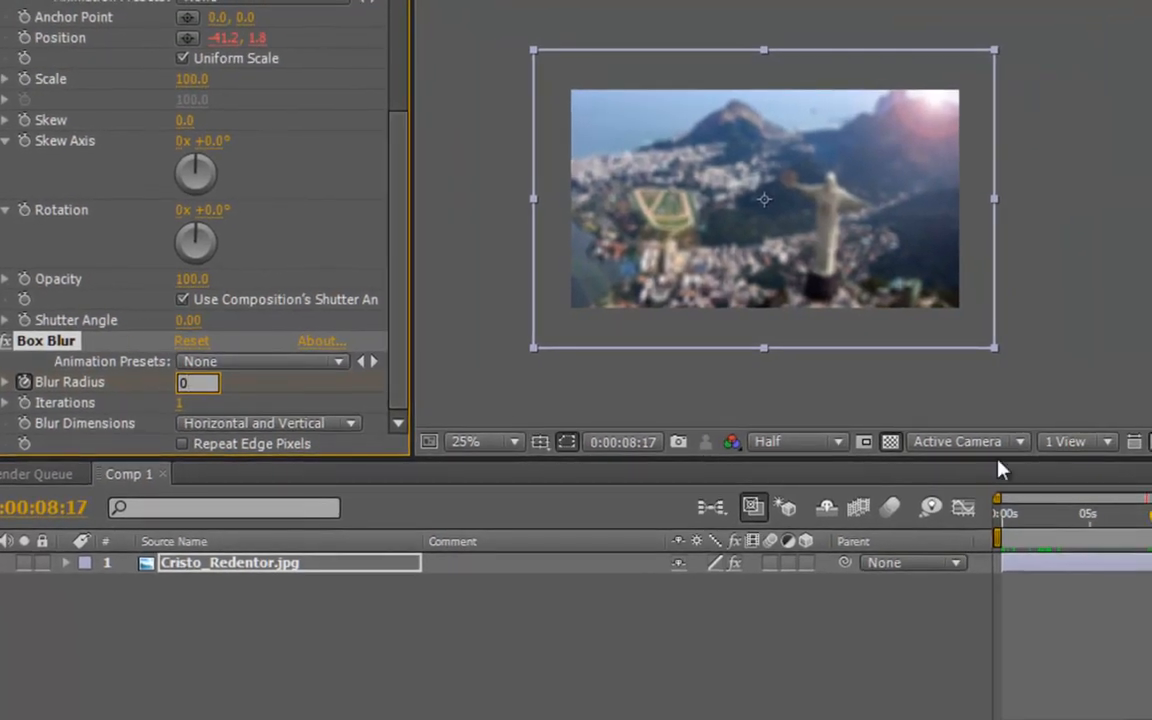
Step: Set the Blur Radius to 0 at 0:00:06:14 and enable Repeat Edge Pixels for the Box Blur
mouse_move(1133, 514)
mouse_down()
mouse_move(1130, 528)
mouse_move(1118, 525)
mouse_up()
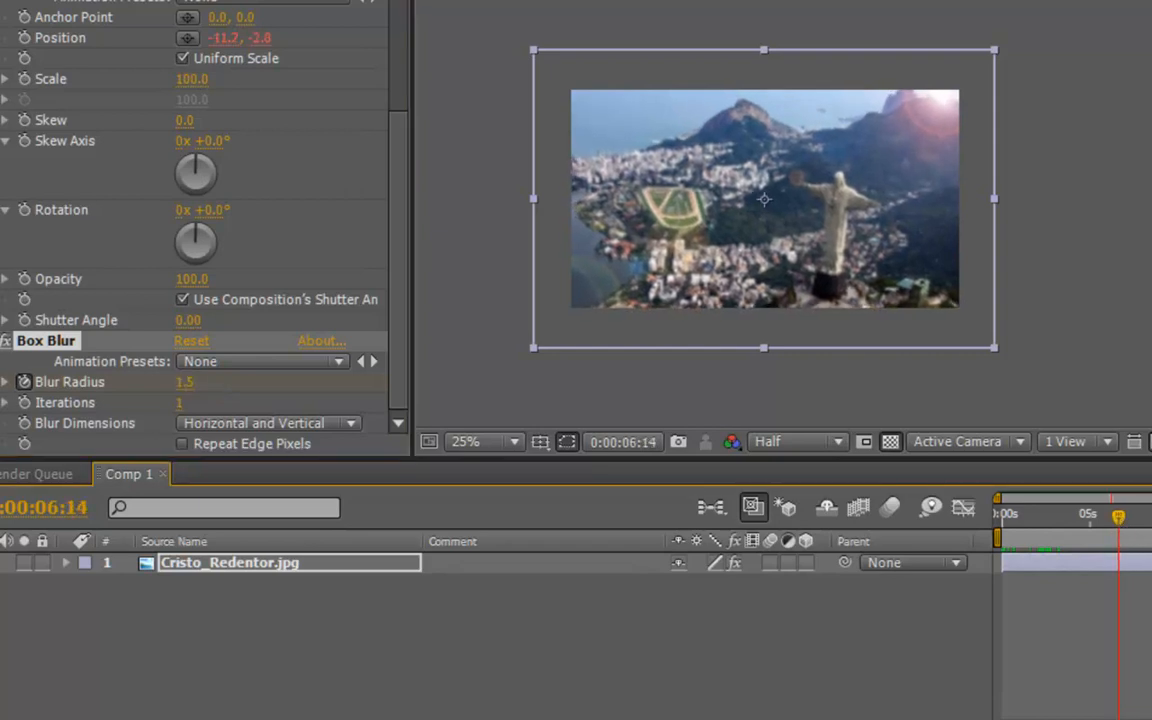
click(186, 383)
text(0)
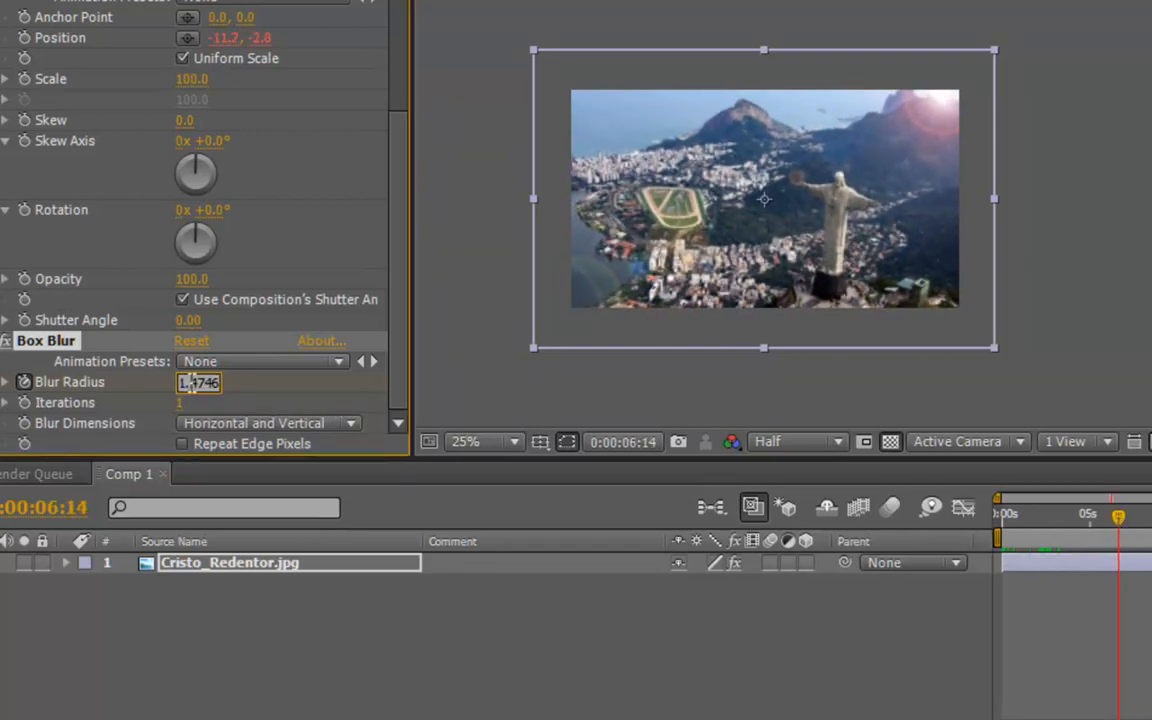
key(Return)
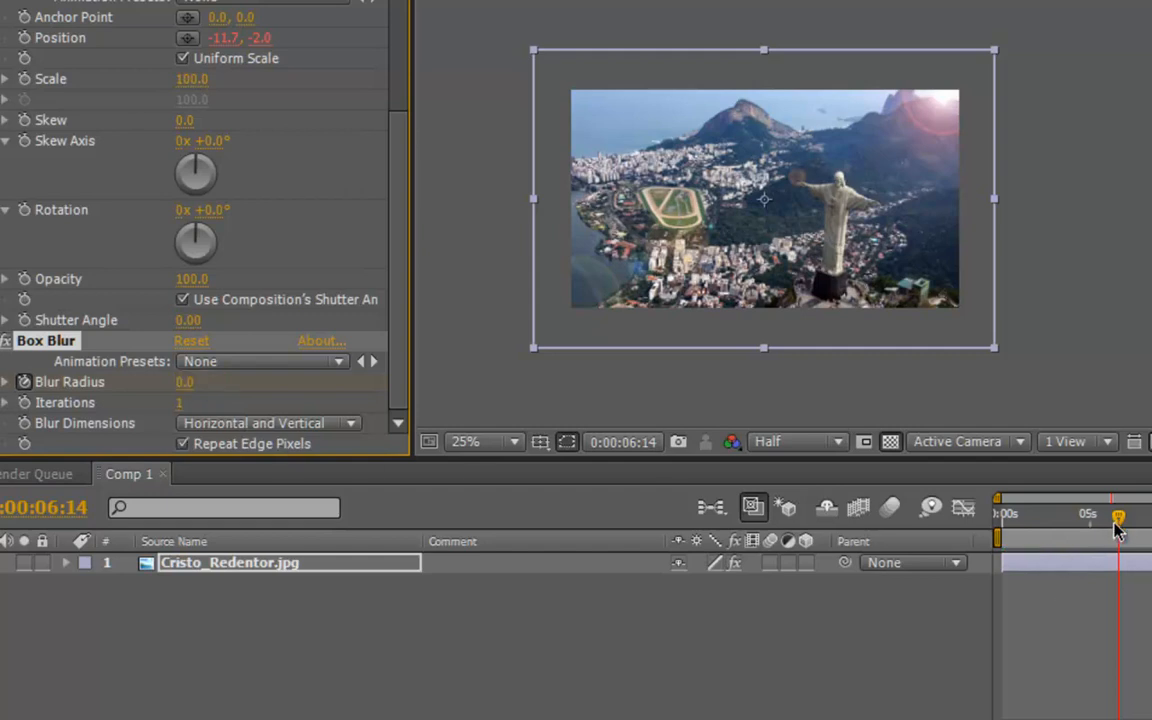
Step: At 0:00:09:15, set the Transform effect's Anchor Point to 804, 493 and reposition the layer so the photo fills the frame
drag(1116, 519, 1151, 523)
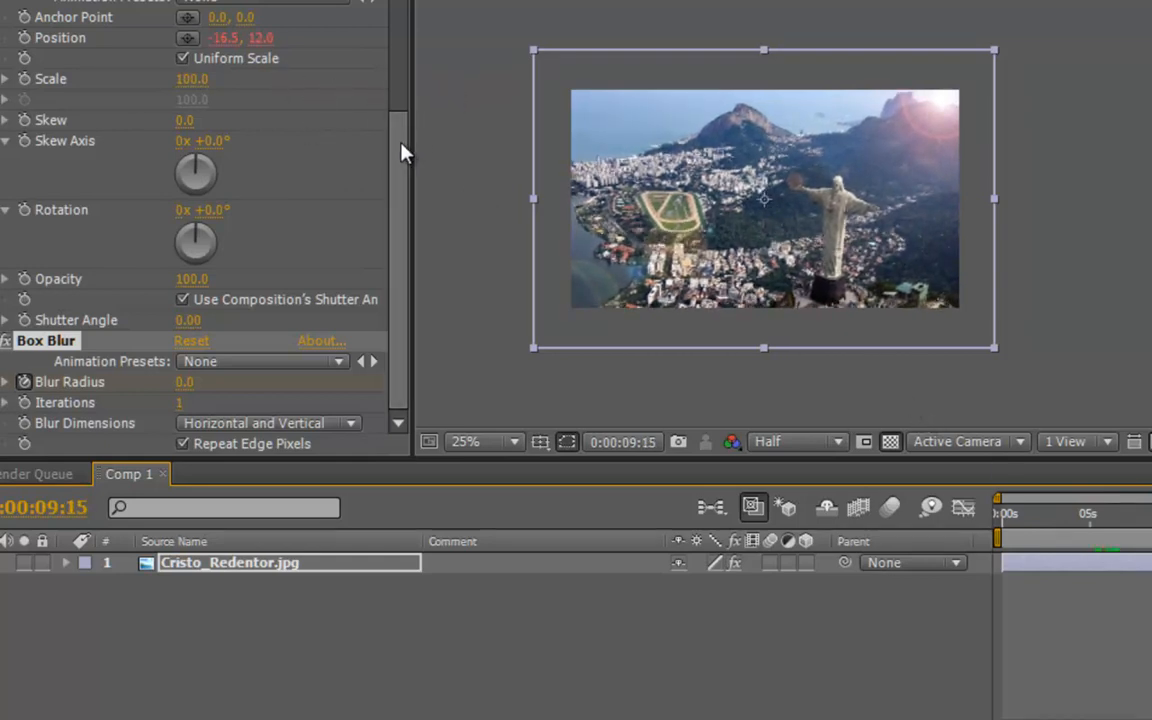
mouse_move(404, 147)
mouse_down()
mouse_move(402, 3)
mouse_move(381, 149)
mouse_move(381, 95)
mouse_move(390, 38)
mouse_move(393, 196)
mouse_move(408, 129)
mouse_up()
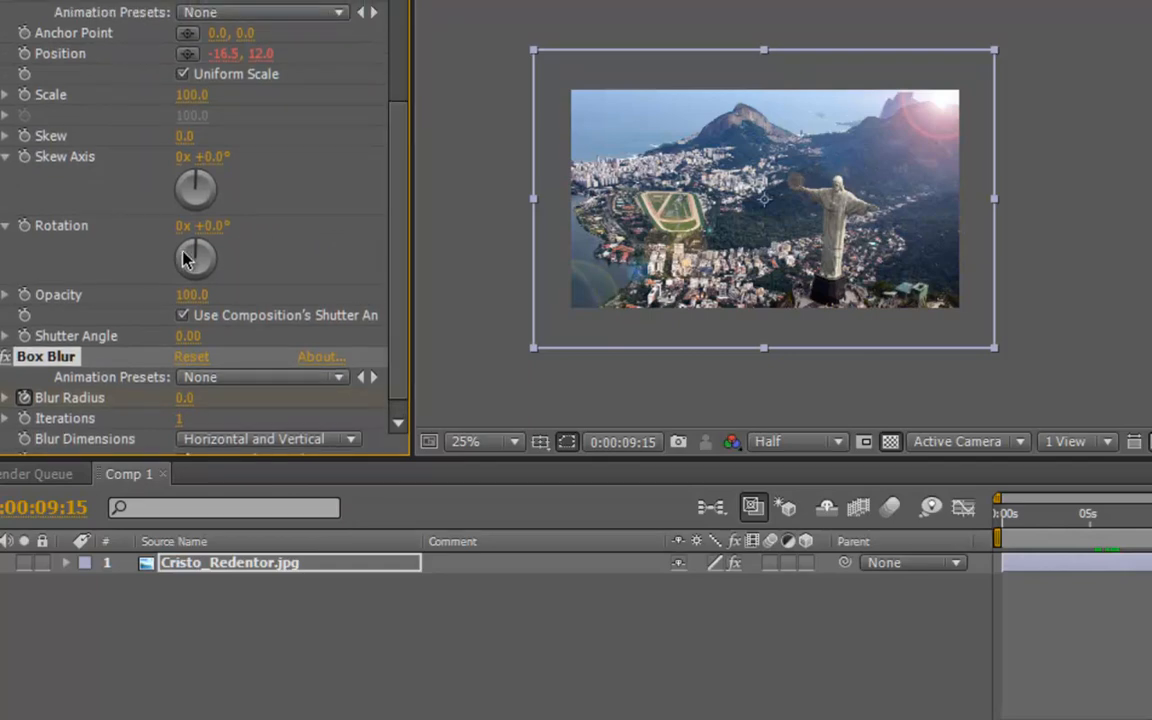
scroll(370, 106, up, 1)
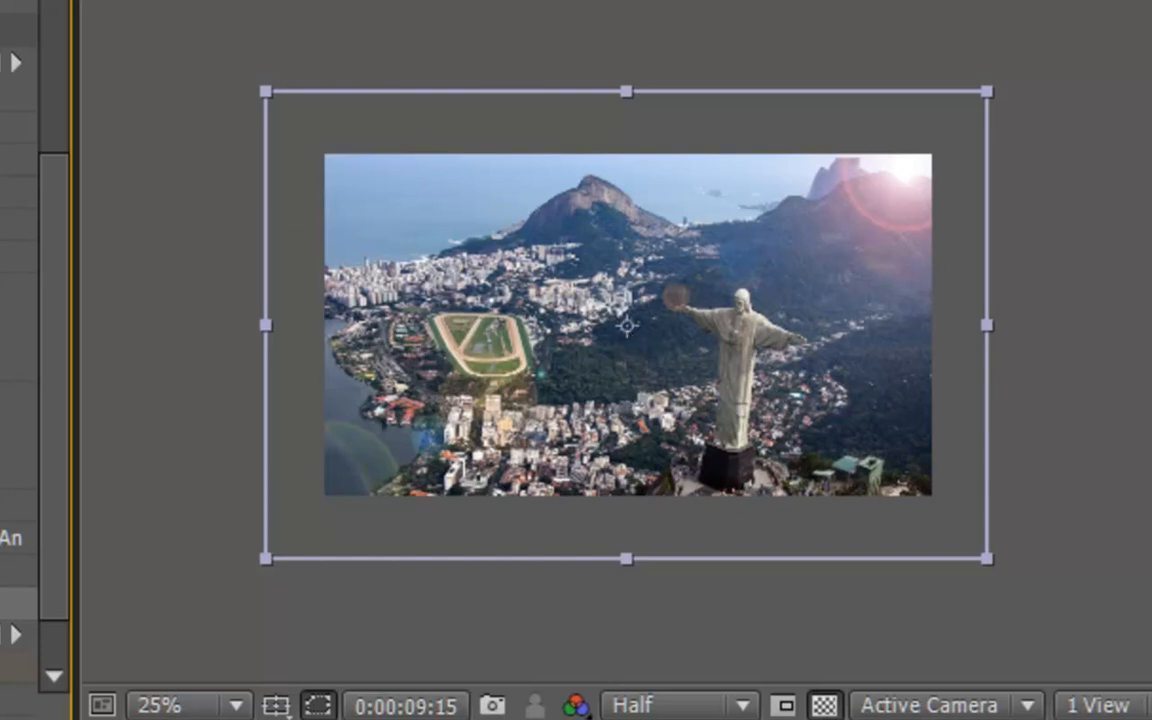
drag(0, 135, 234, 147)
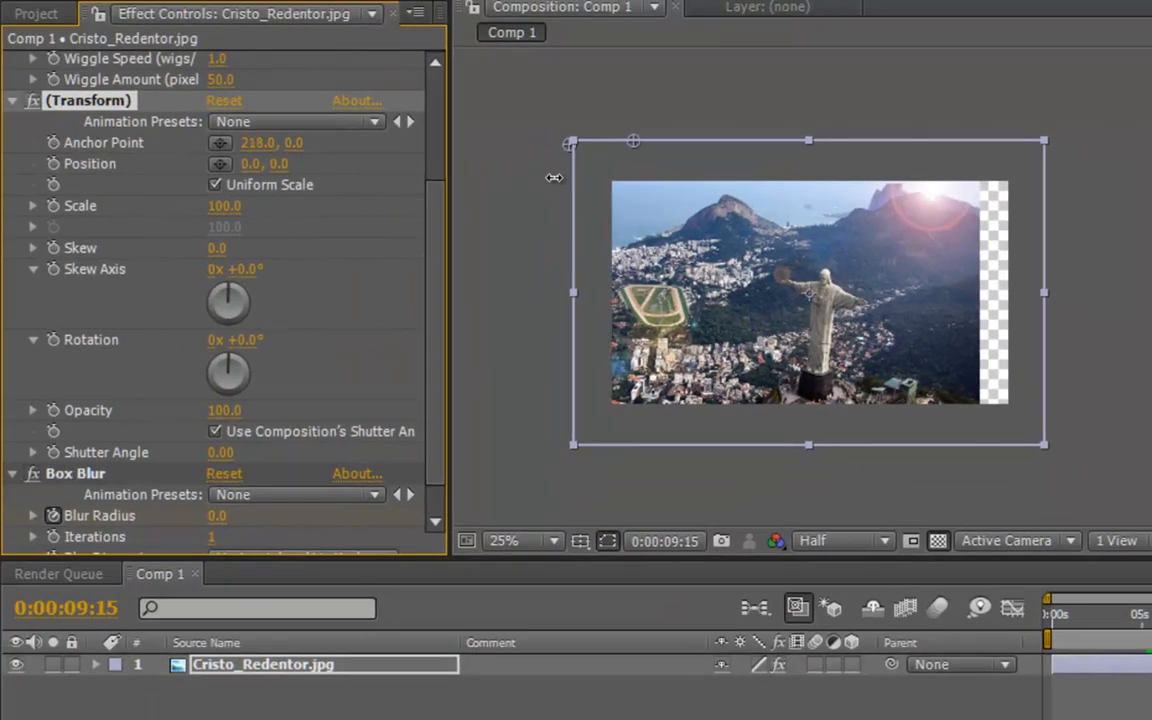
drag(554, 178, 555, 178)
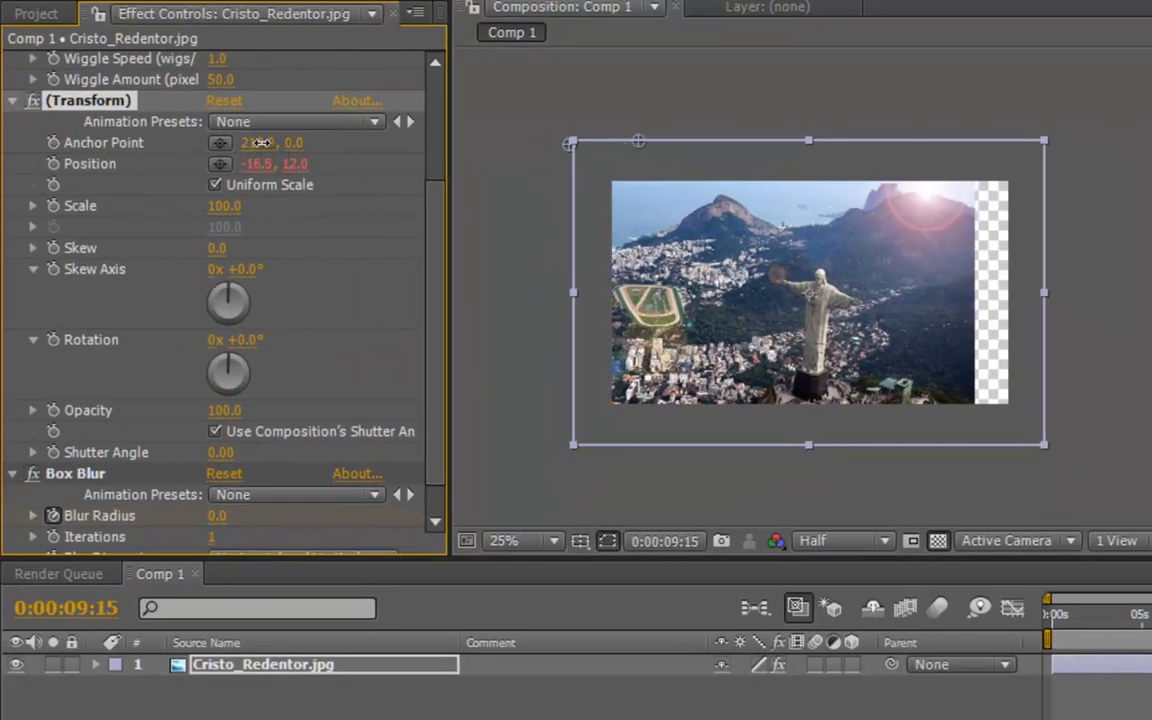
drag(218, 142, 1041, 200)
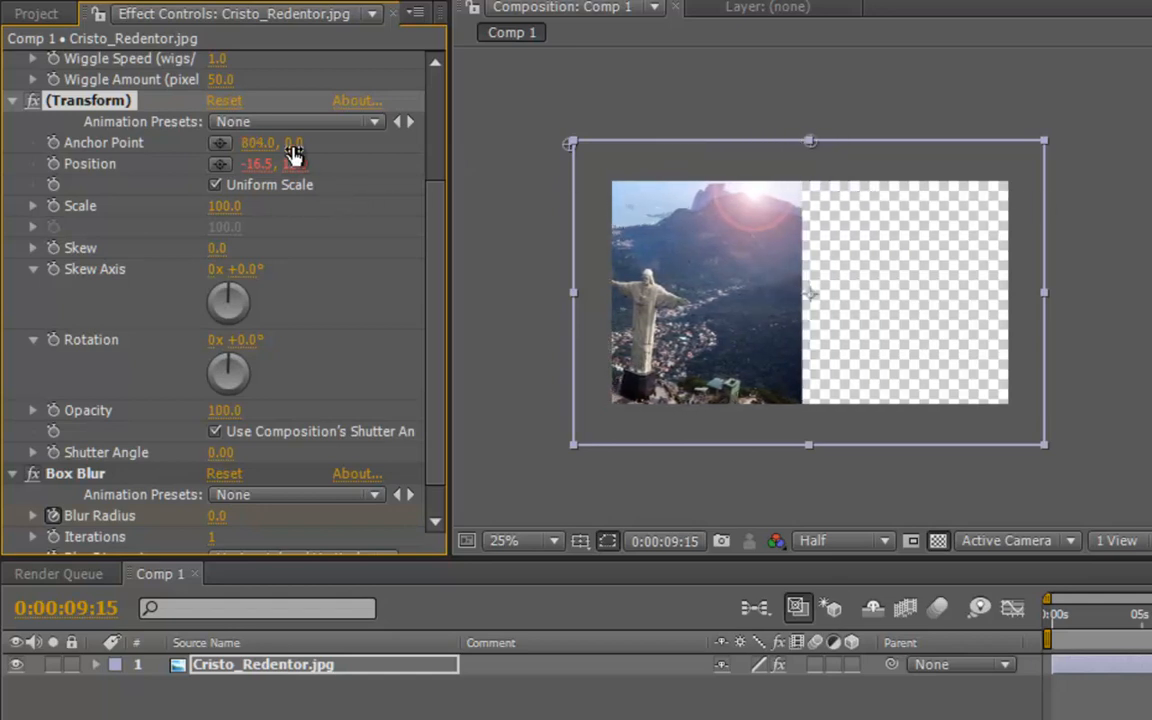
drag(292, 150, 854, 204)
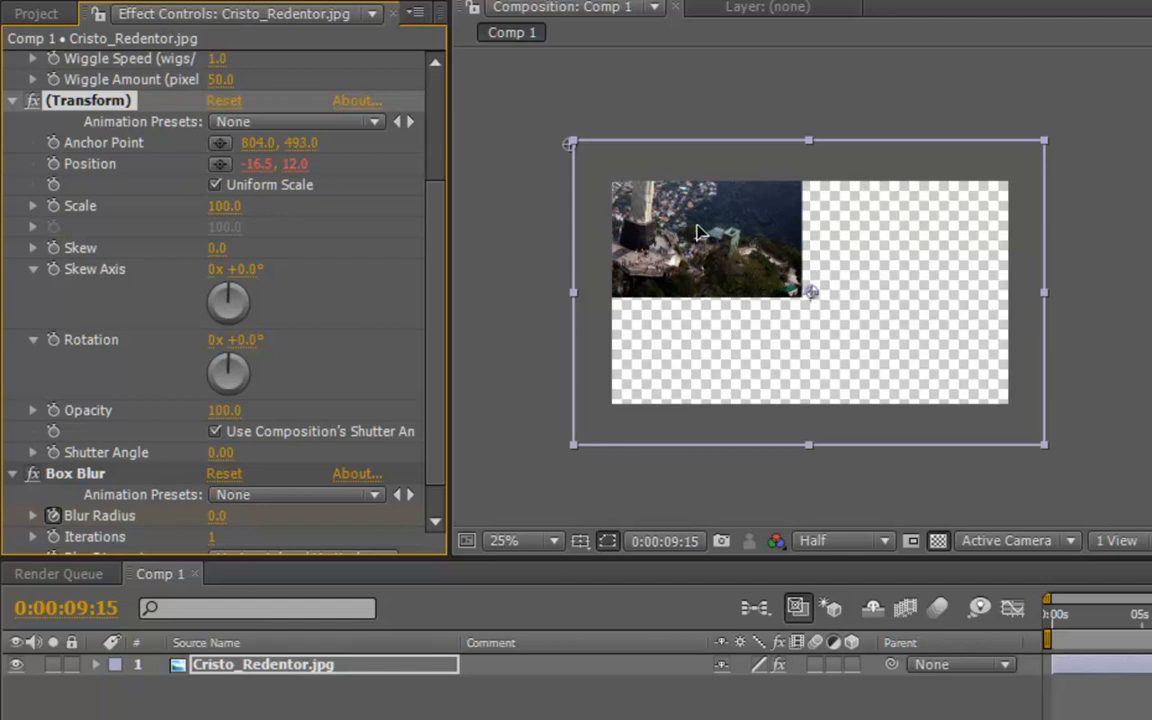
drag(699, 232, 926, 381)
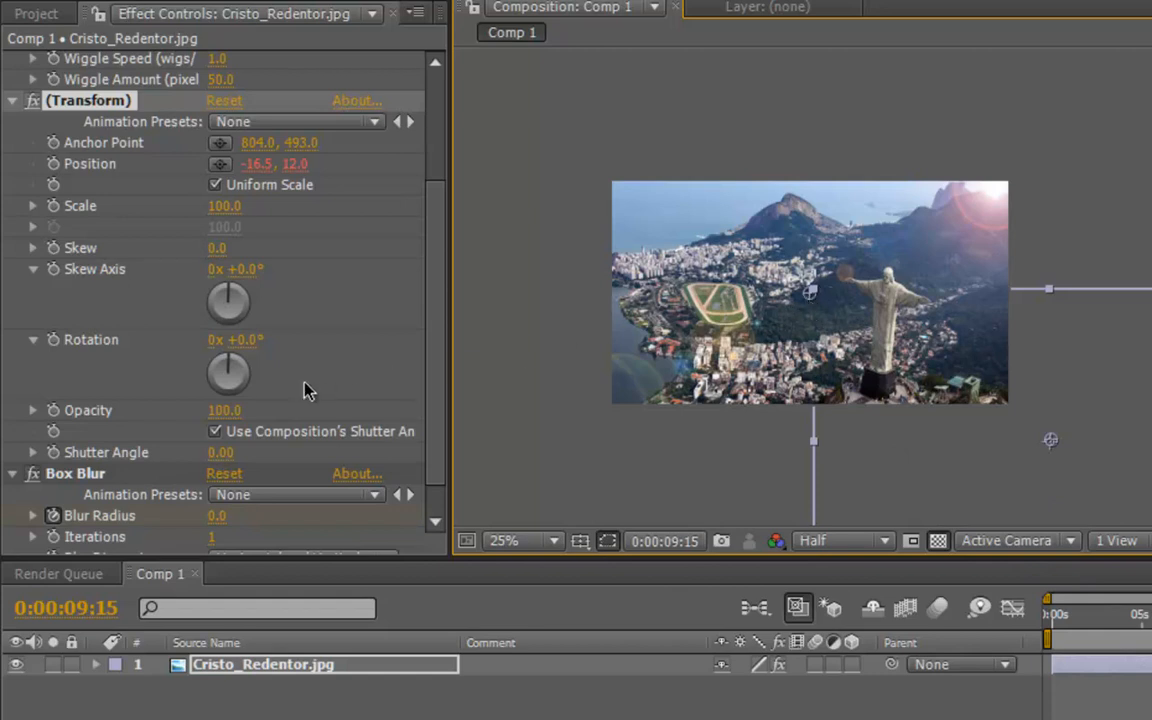
Step: Start keyframing the Transform effect's Rotation at 0:00:06:08 and try to change the rotation at 0:00:07:10
mouse_move(1151, 614)
mouse_down()
mouse_move(1132, 618)
mouse_move(1151, 618)
mouse_up()
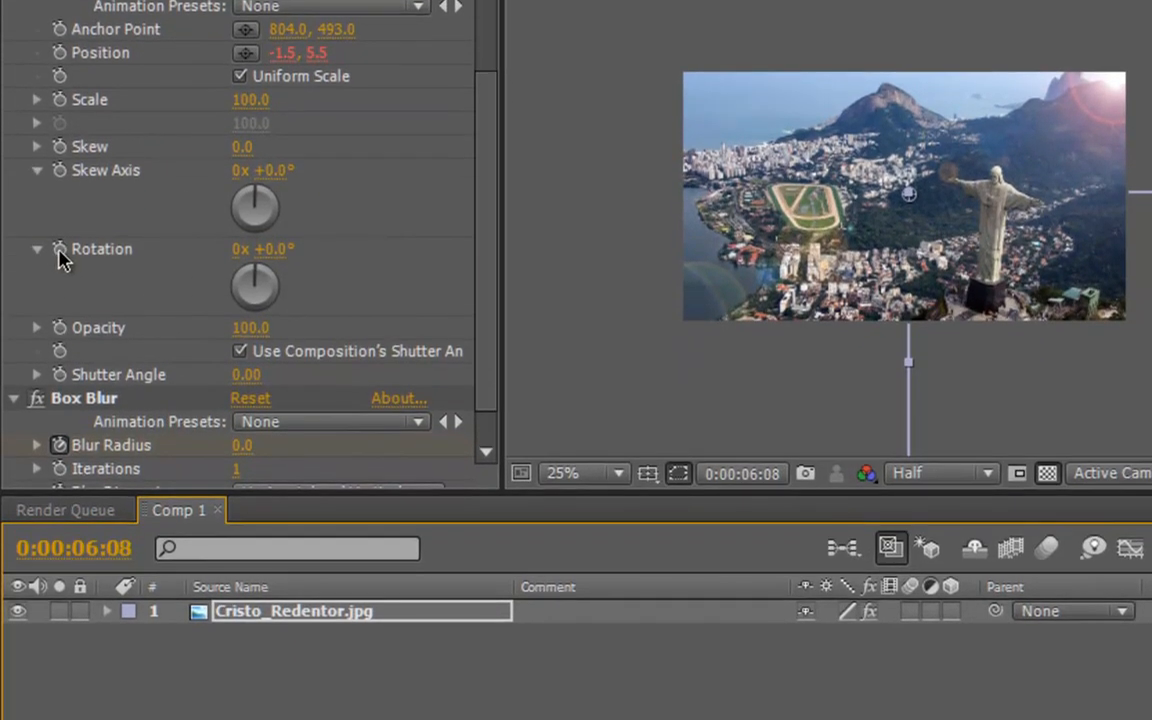
click(59, 250)
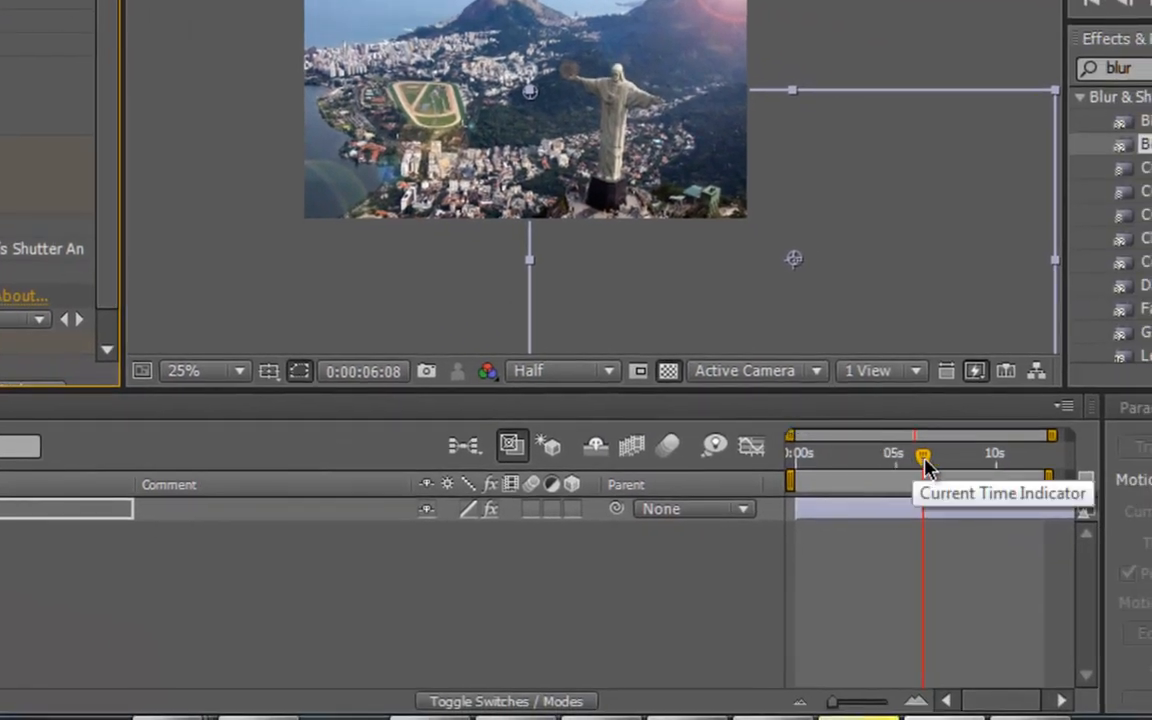
drag(926, 468, 948, 470)
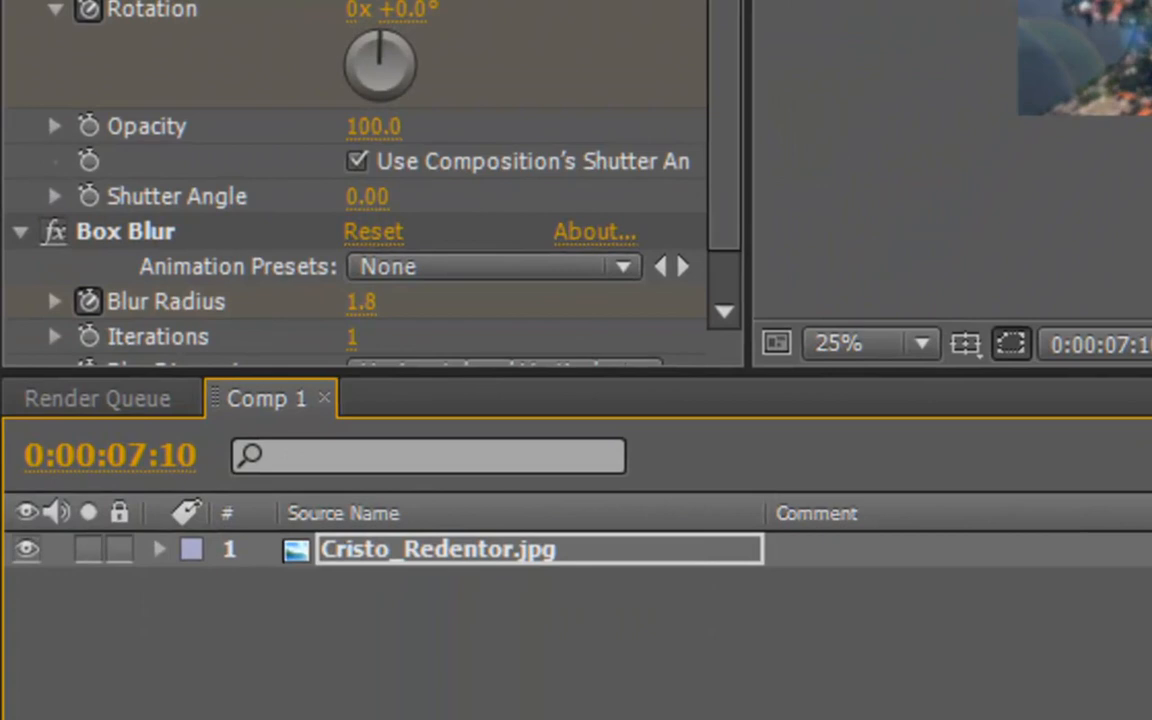
click(455, 5)
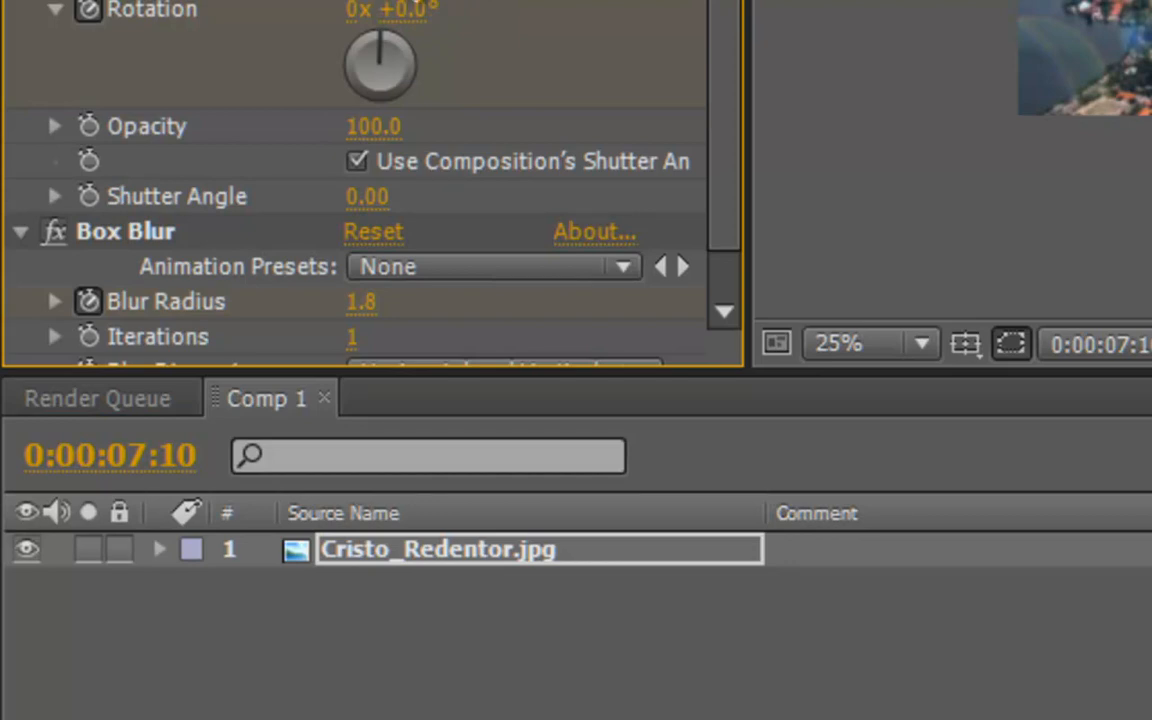
drag(403, 60, 397, 3)
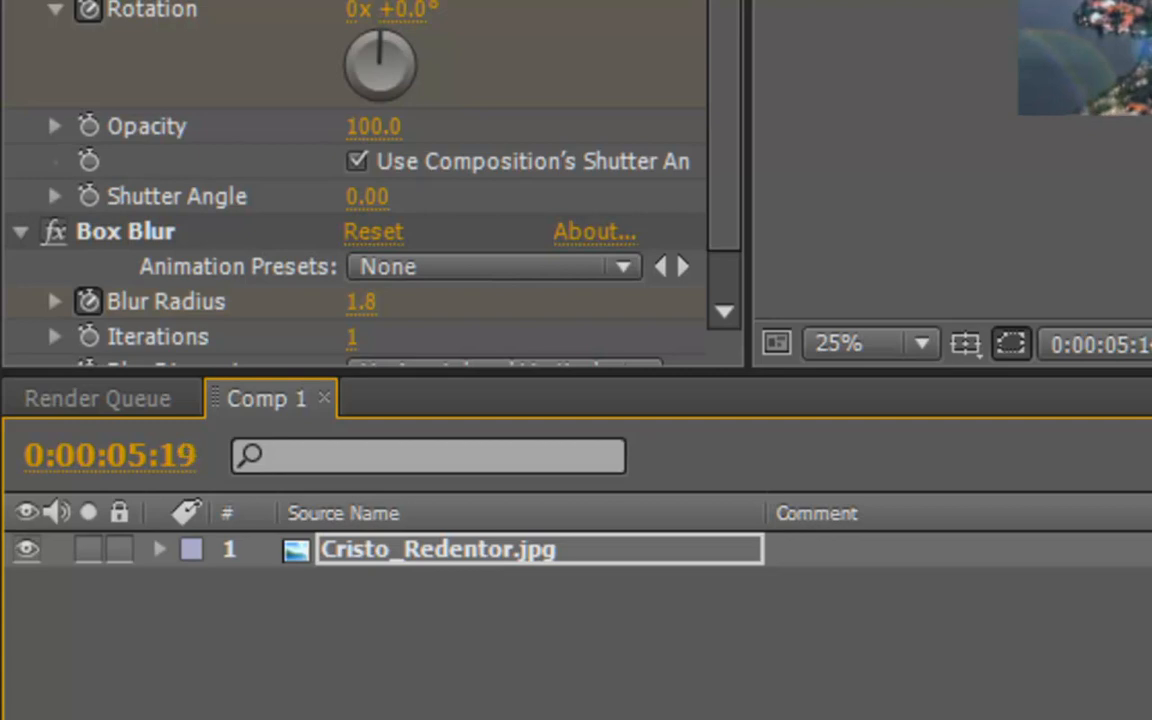
Step: Expand the Cristo_Redentor.jpg layer's Transform properties in the timeline and play the animation from 0:00:06:21
click(150, 551)
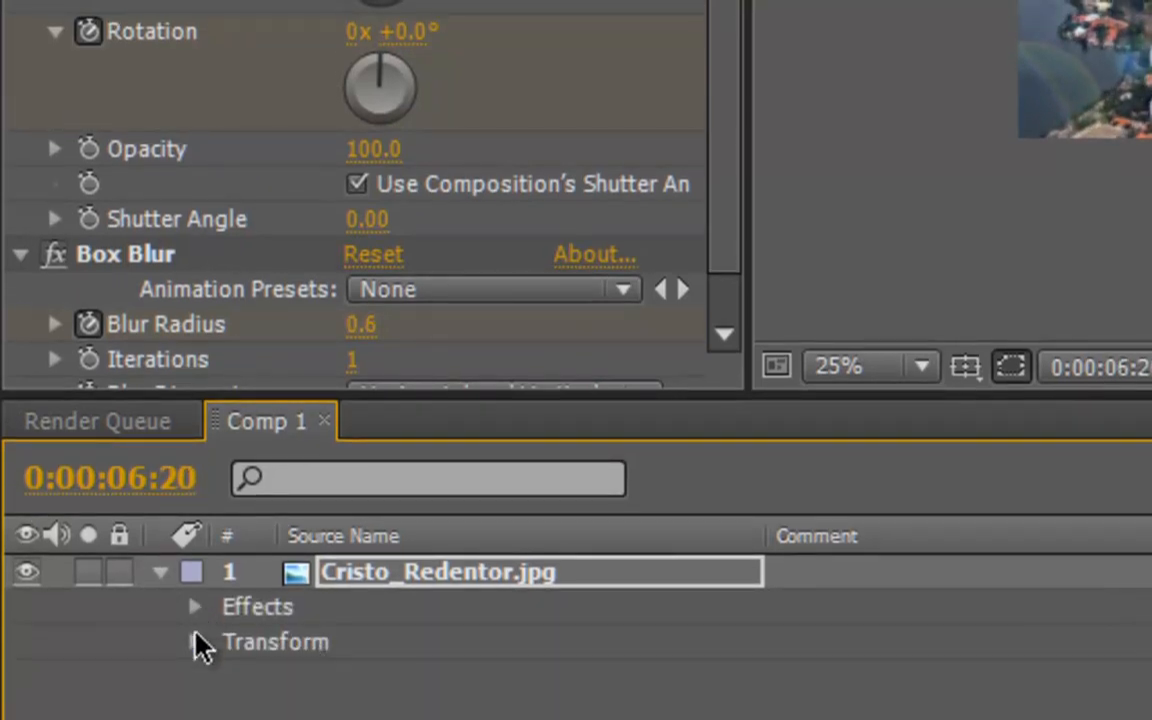
click(196, 640)
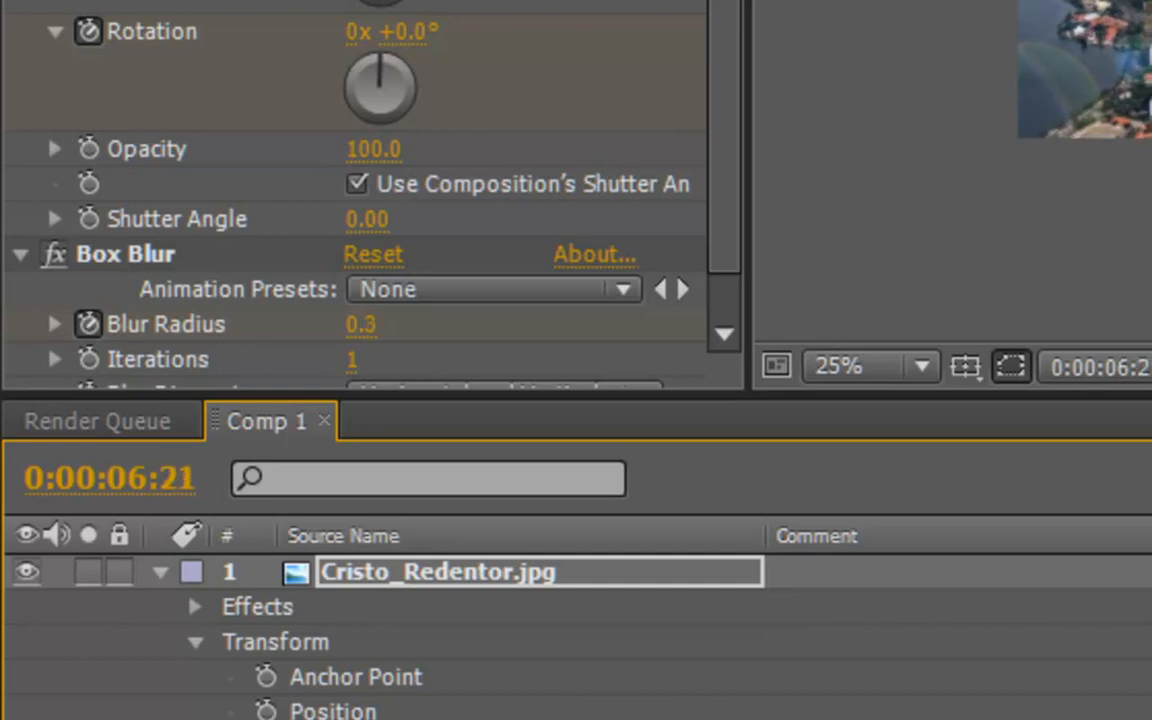
key(space)
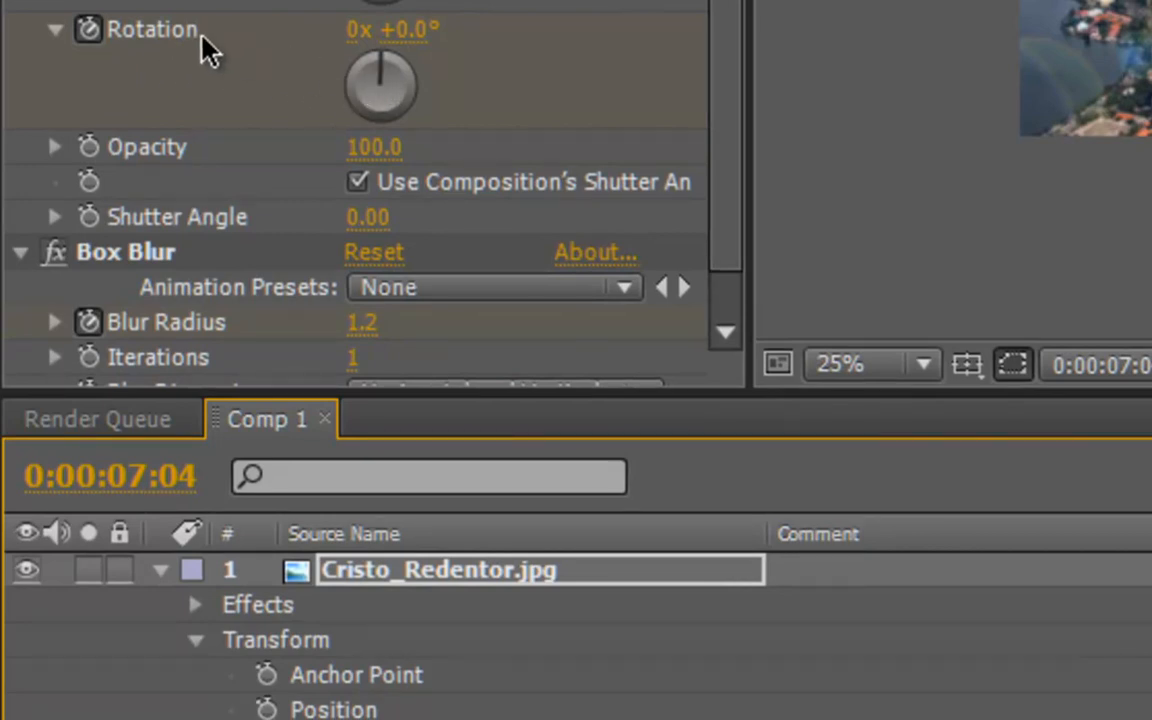
Step: Set the Transform effect's Rotation to 3 degrees at 0:00:07:01
click(90, 30)
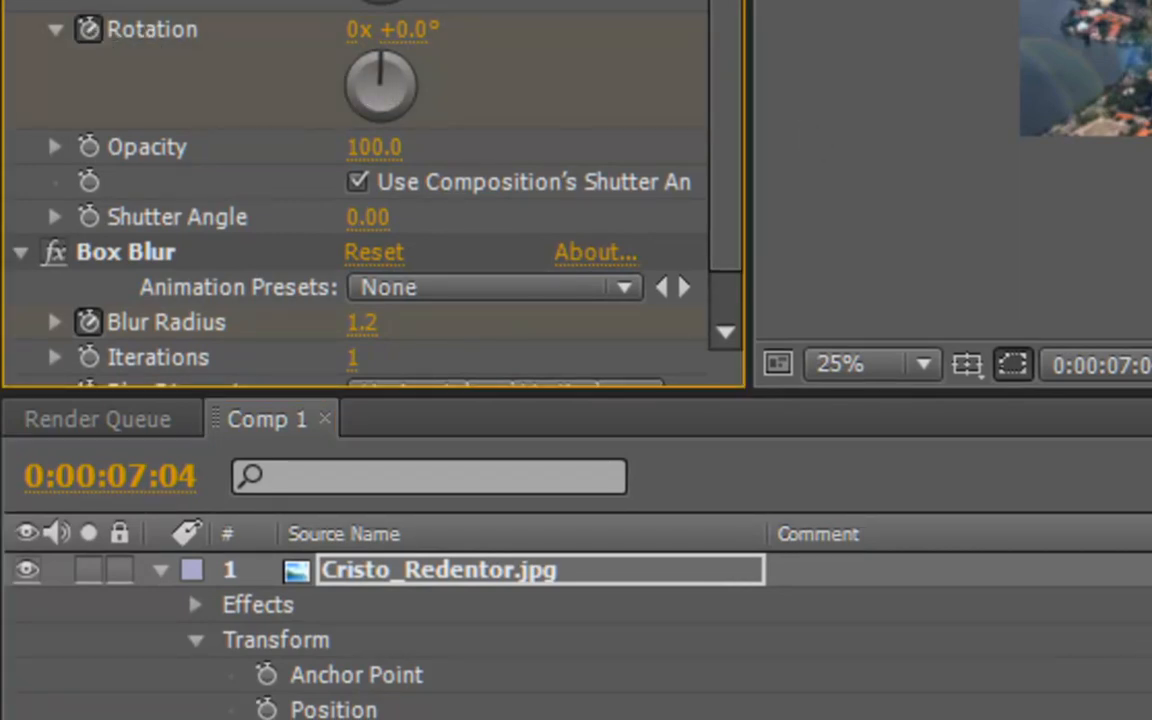
key(Page_Down)
key(Page_Down)
key(Page_Down)
key(Page_Down)
key(Page_Down)
key(Page_Down)
key(Page_Down)
key(Page_Down)
key(Page_Down)
key(Page_Down)
key(Page_Down)
key(Page_Down)
key(Page_Up)
key(Page_Up)
key(Page_Up)
key(Page_Up)
key(Page_Up)
key(Page_Up)
key(Page_Up)
key(Page_Up)
key(Page_Up)
key(Page_Up)
key(Page_Up)
key(Page_Up)
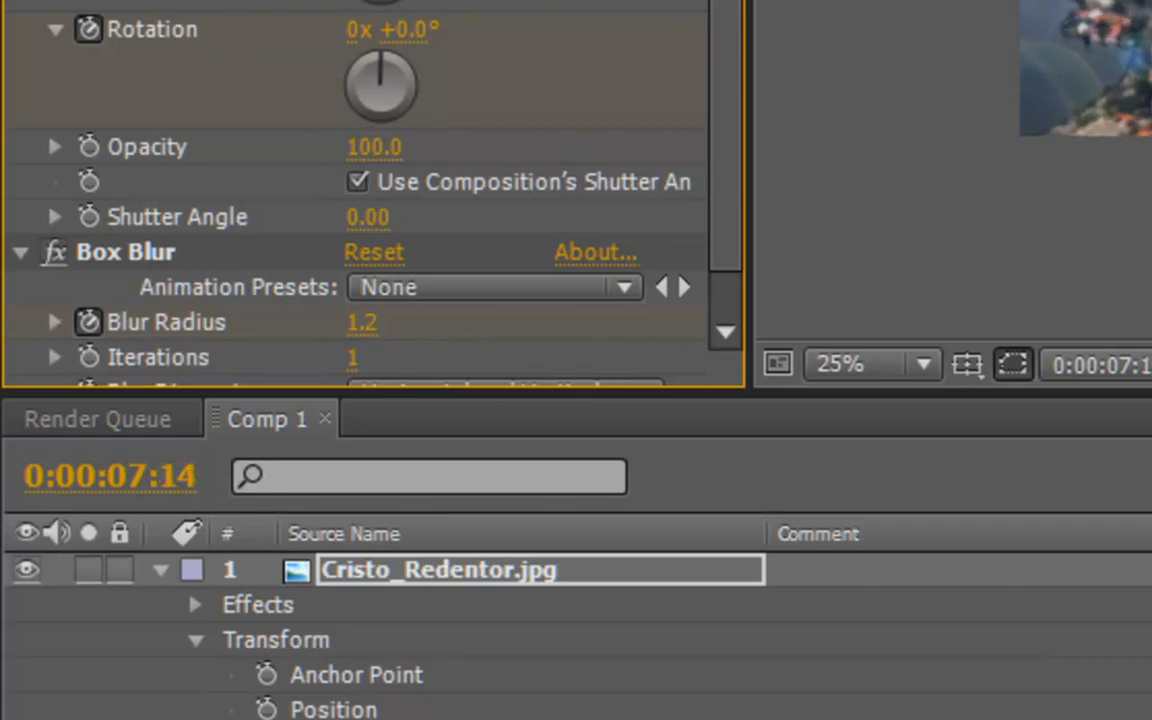
key(Page_Up)
key(Page_Up)
key(Page_Up)
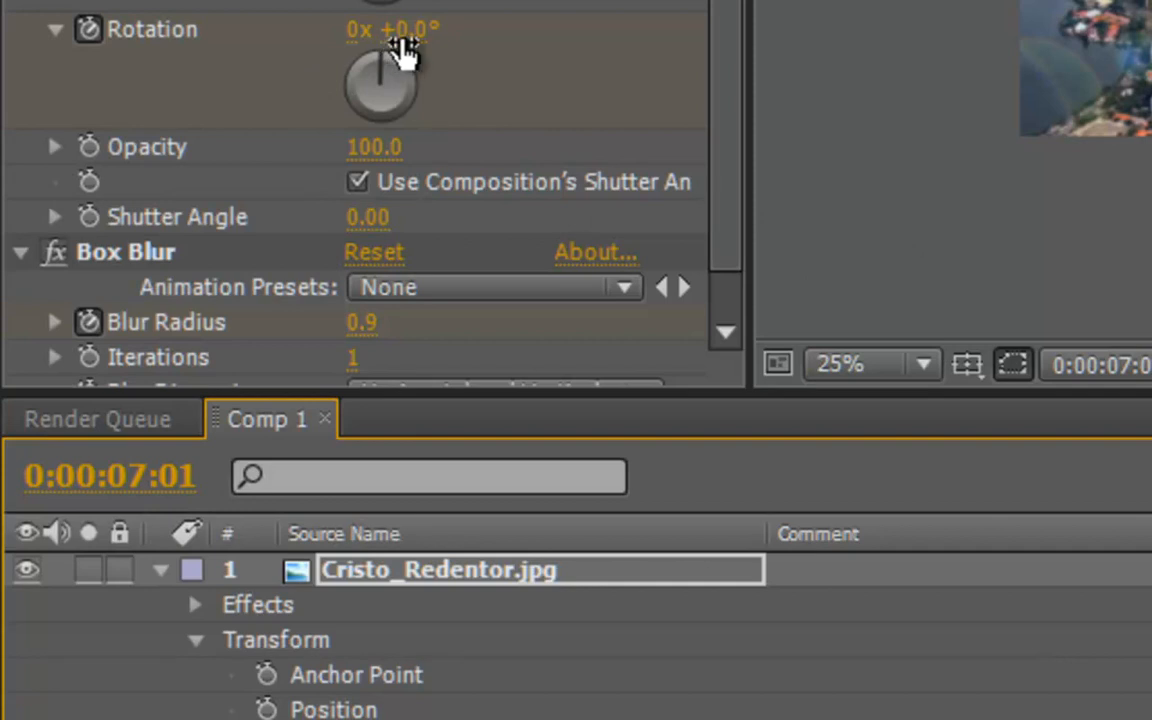
drag(418, 33, 414, 33)
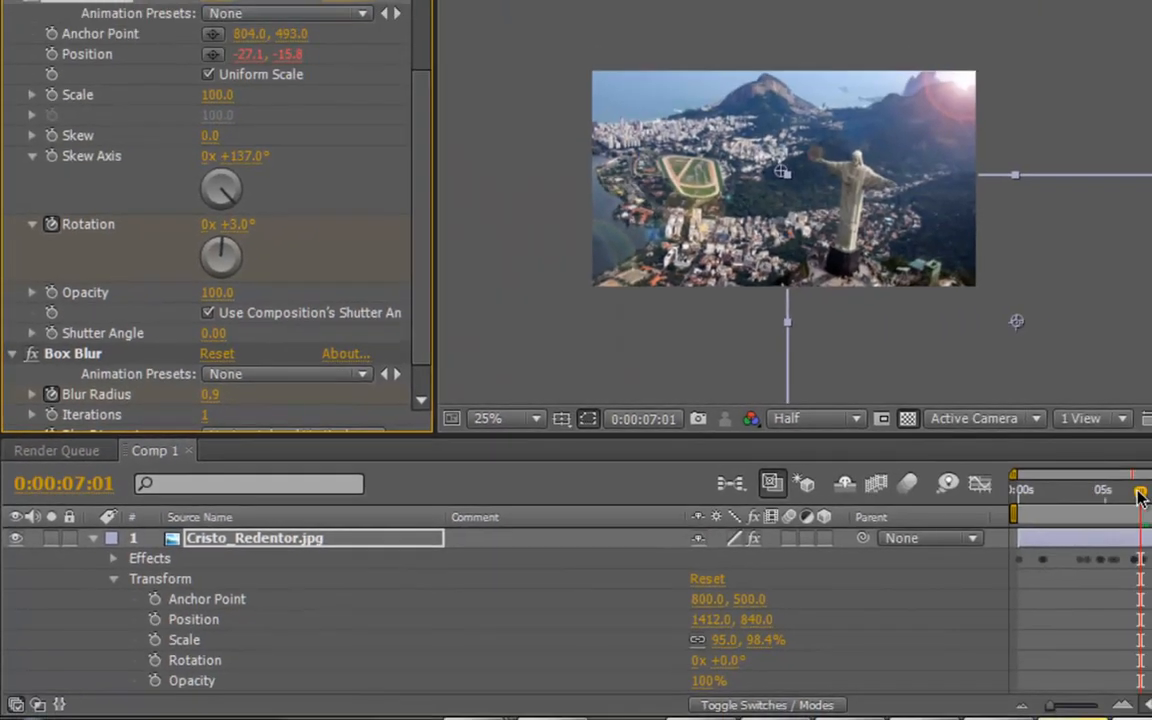
Step: Set the Transform effect's Rotation back to 0 degrees at 0:00:06:08
drag(1135, 492, 1112, 492)
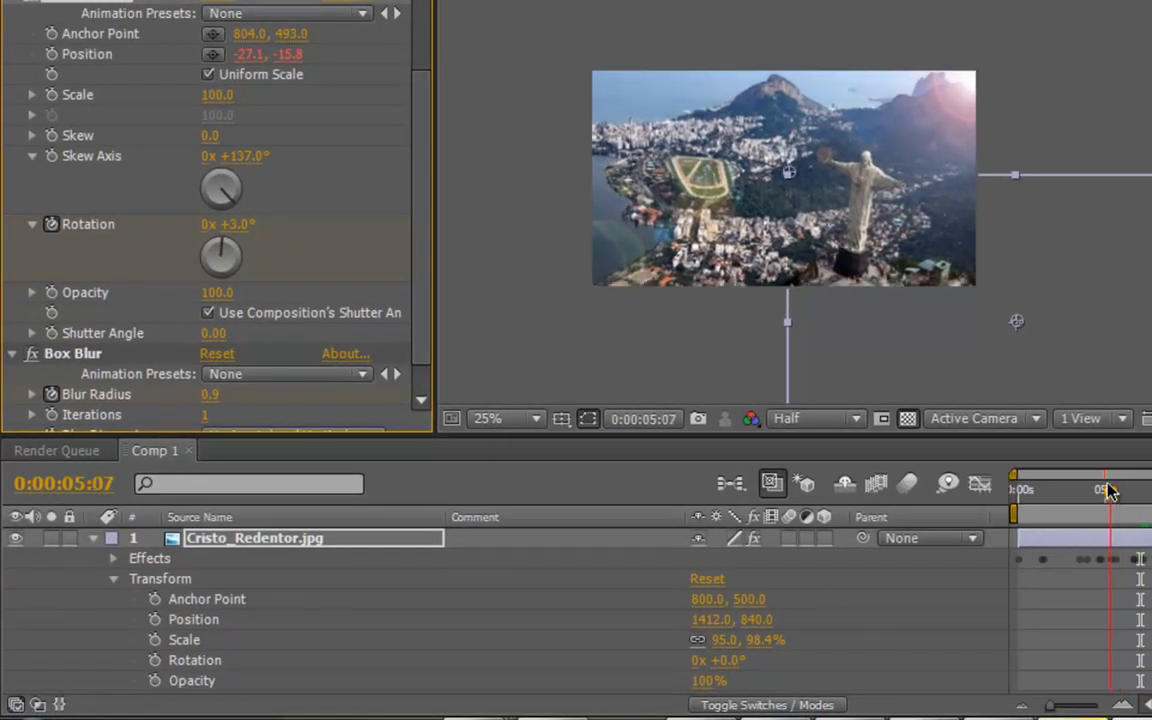
drag(1108, 490, 1128, 489)
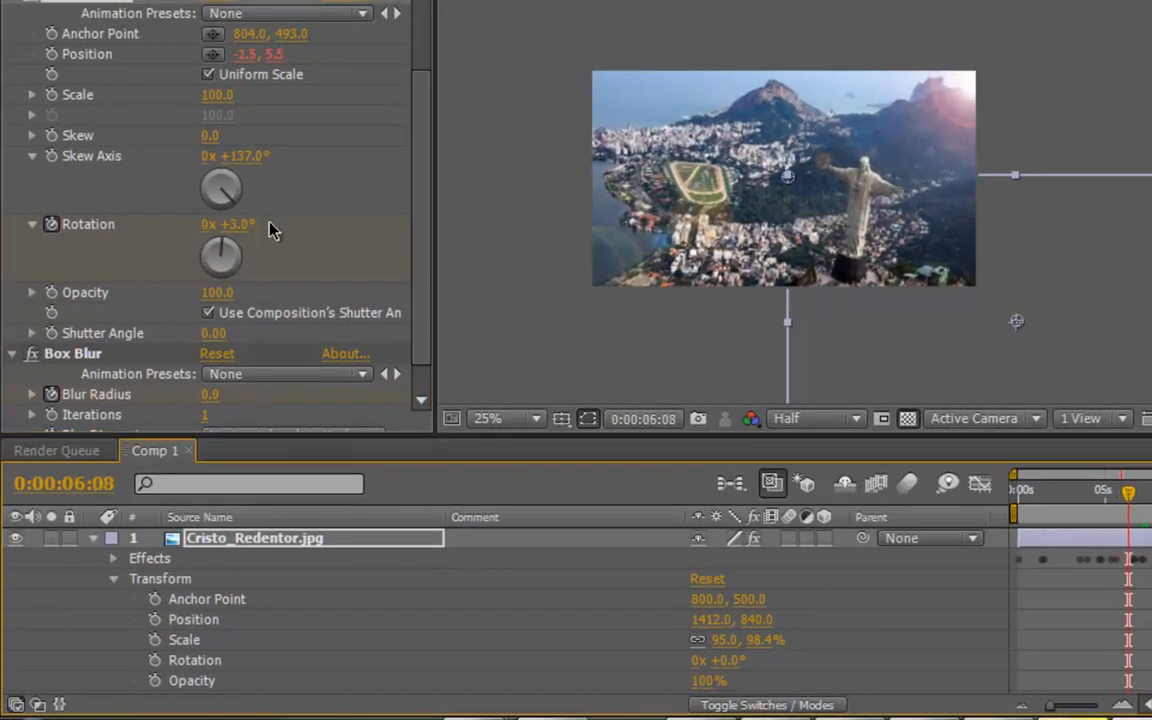
click(246, 225)
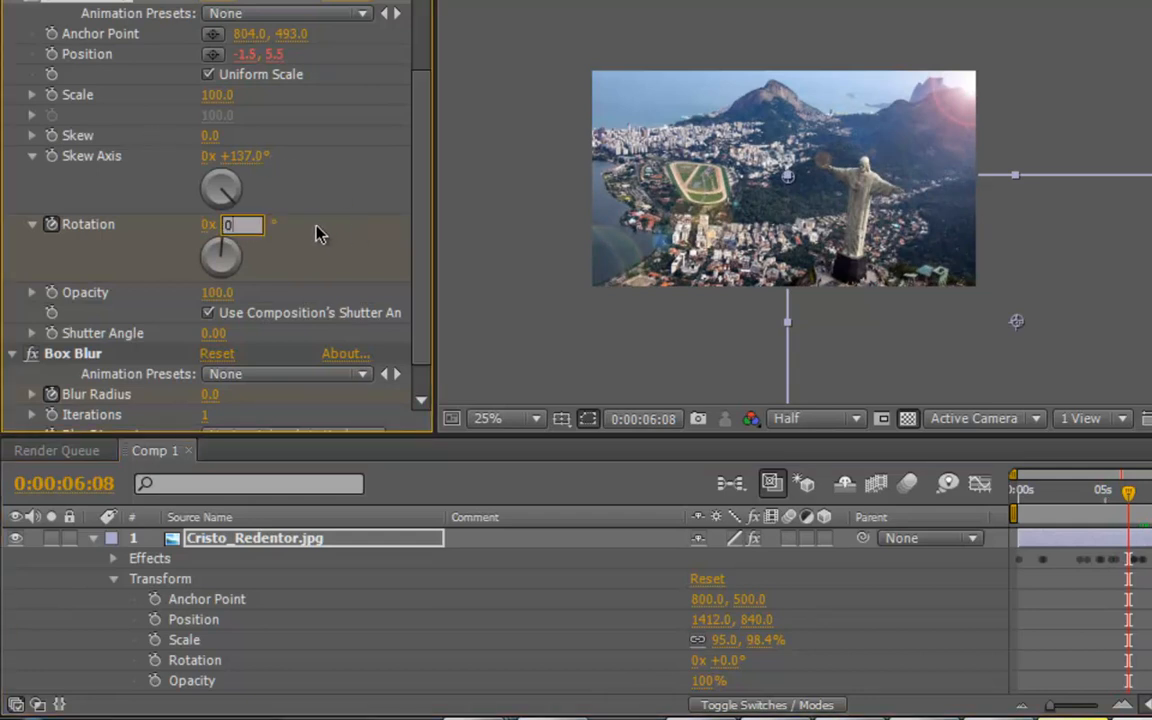
Step: Tilt the photo counterclockwise with the Transform effect's Rotation at 0:00:08:12 and adjust the angle again at 0:00:09:08
mouse_move(1130, 497)
mouse_down()
mouse_move(1111, 494)
mouse_move(1151, 496)
mouse_up()
drag(898, 452, 901, 454)
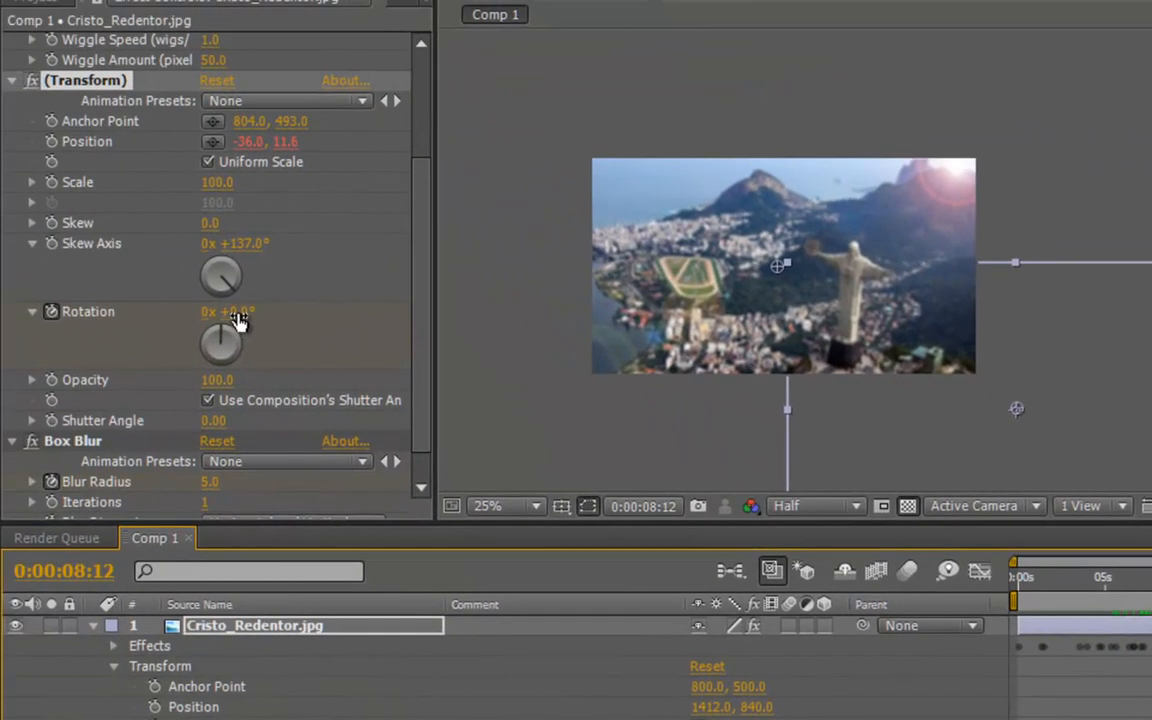
drag(230, 313, 229, 316)
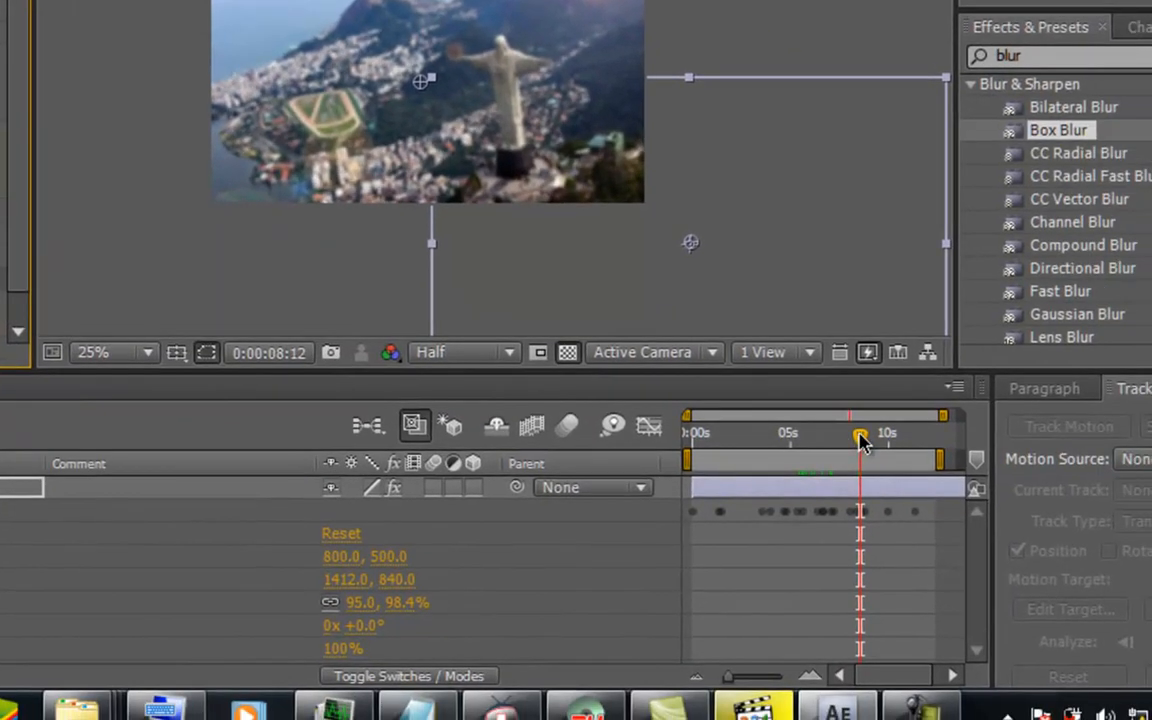
drag(862, 443, 880, 445)
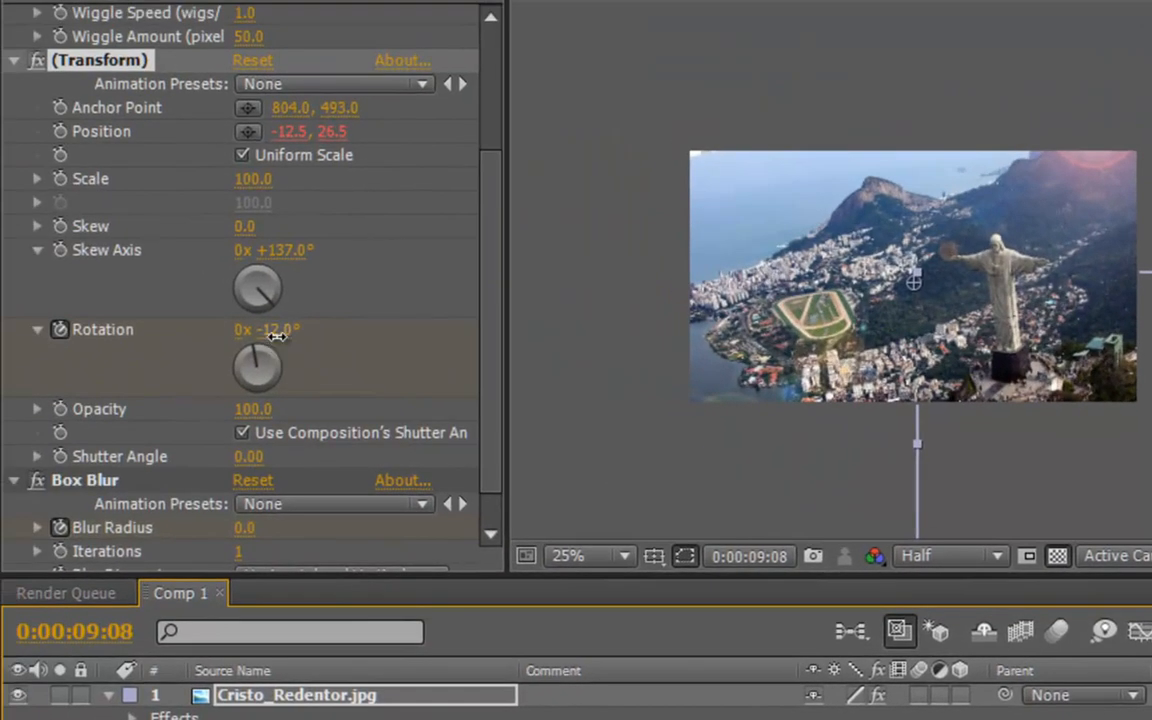
click(277, 336)
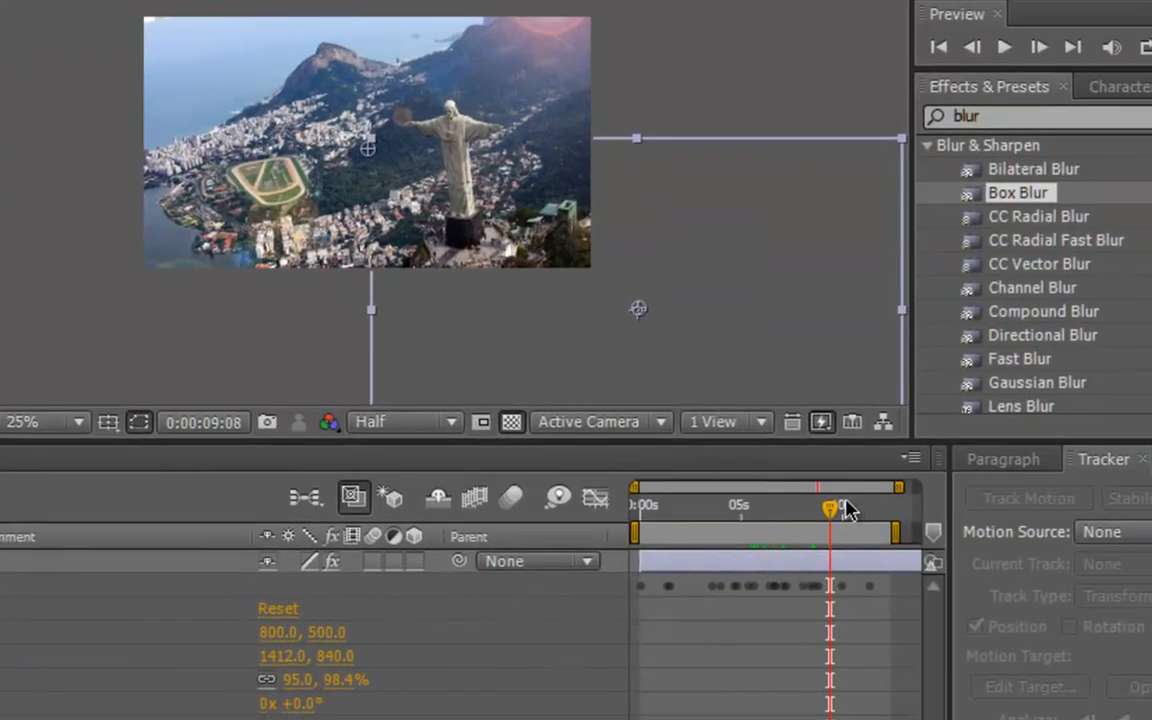
Step: Set the composition view's magnification to 50% and preview the animation from the start of the timeline
drag(826, 515, 632, 490)
click(79, 423)
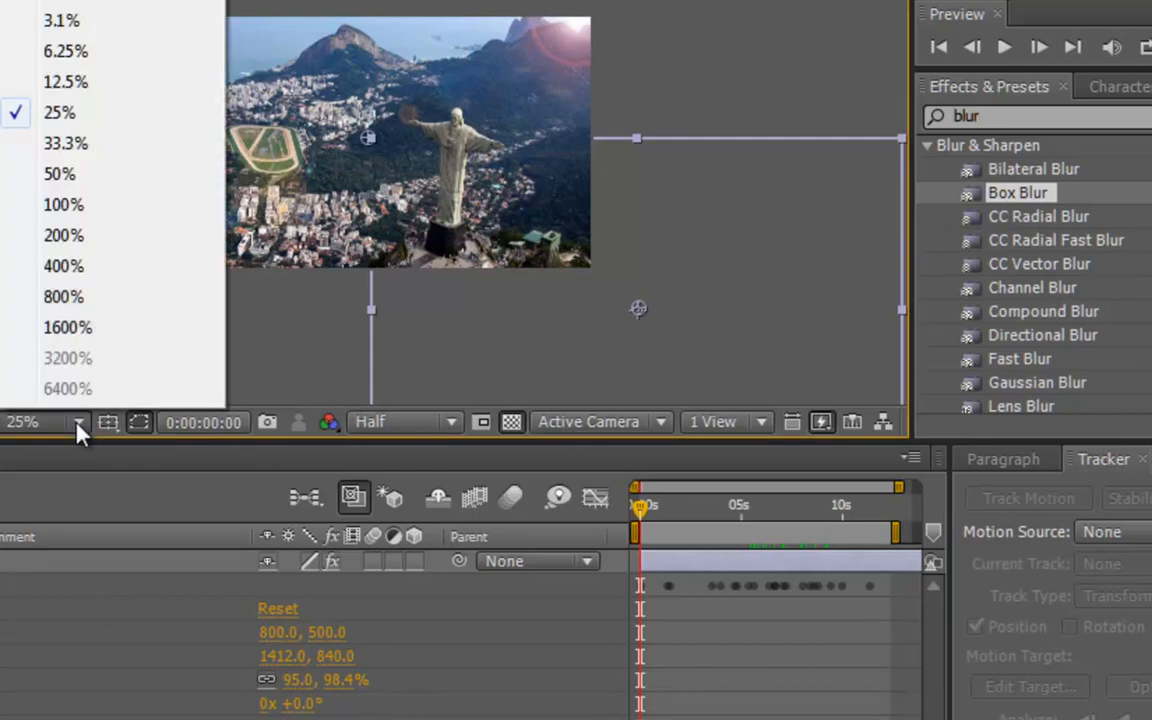
click(59, 174)
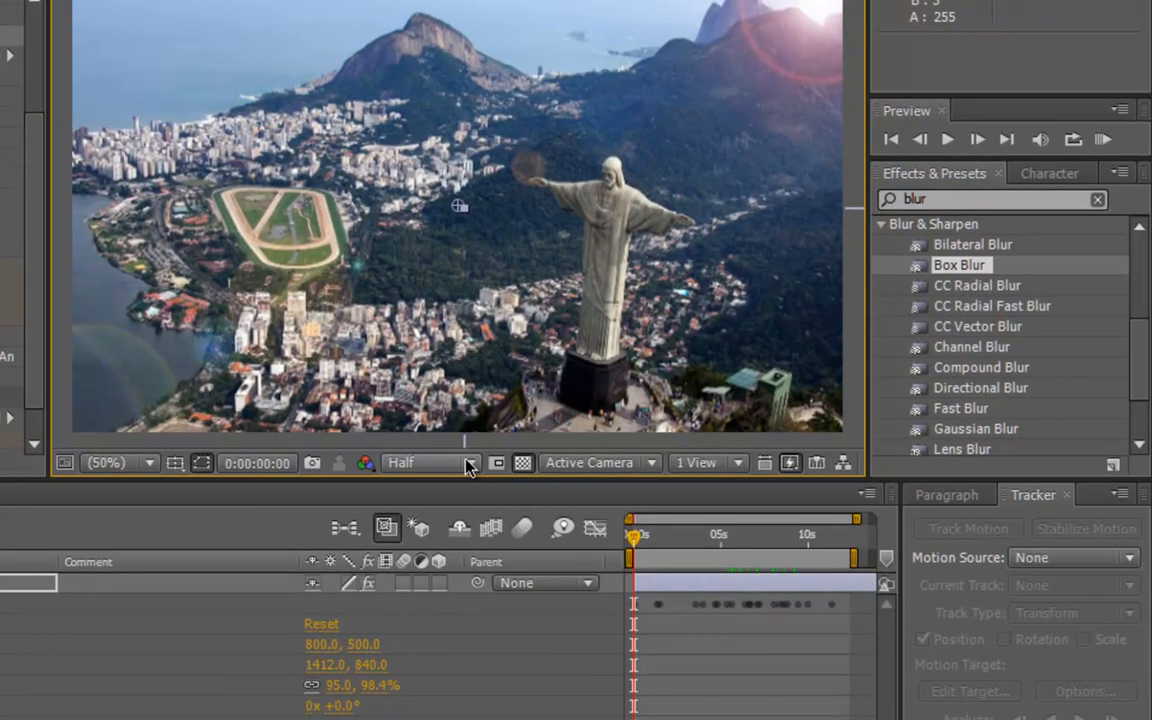
key(space)
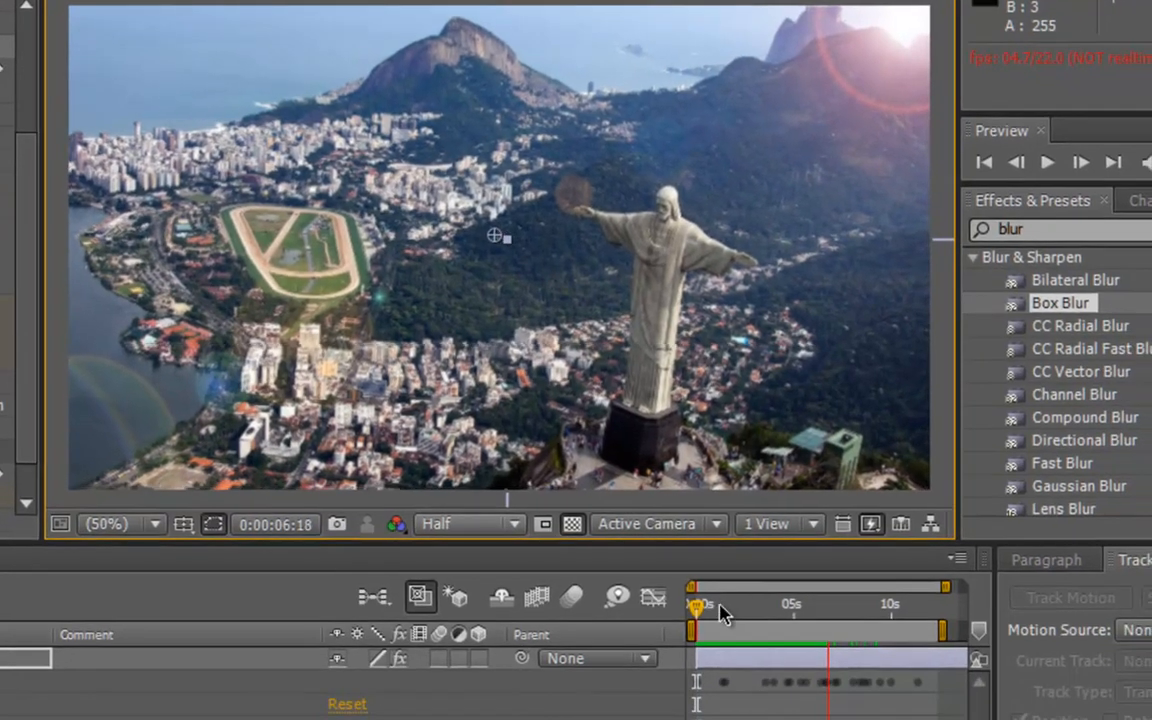
Step: Scrub through the opening seconds of the timeline up to 0:00:05:08 to review the photo's motion
drag(715, 608, 705, 608)
key(Page_Down)
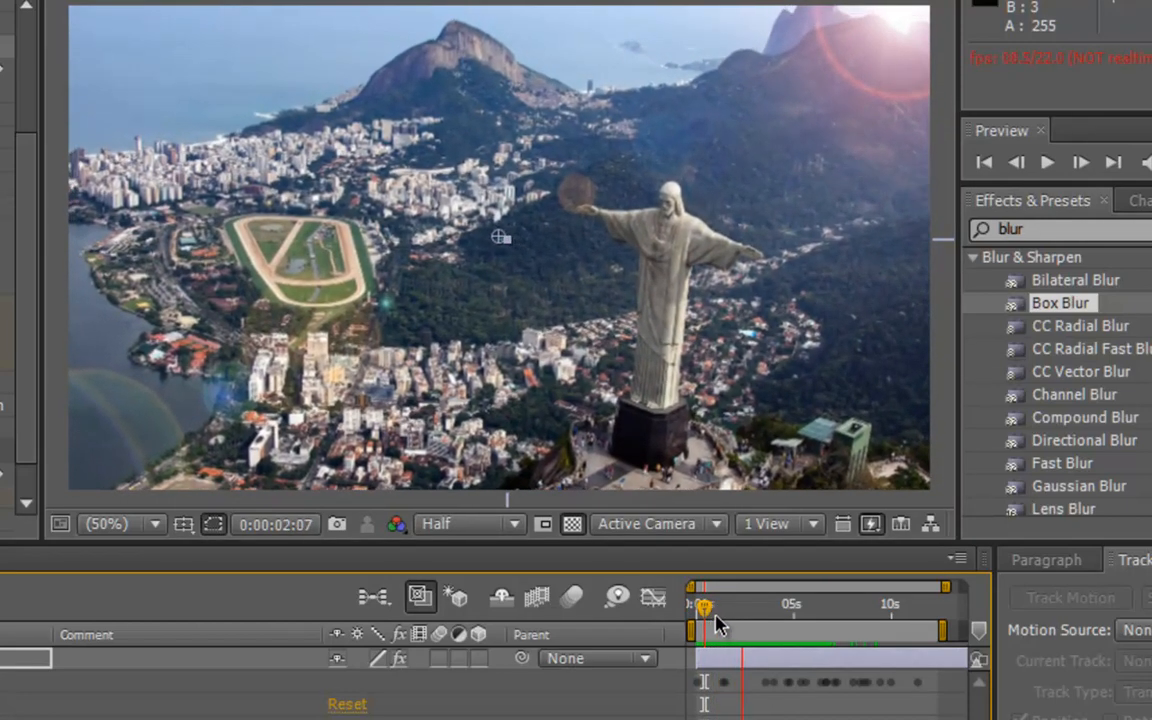
click(710, 606)
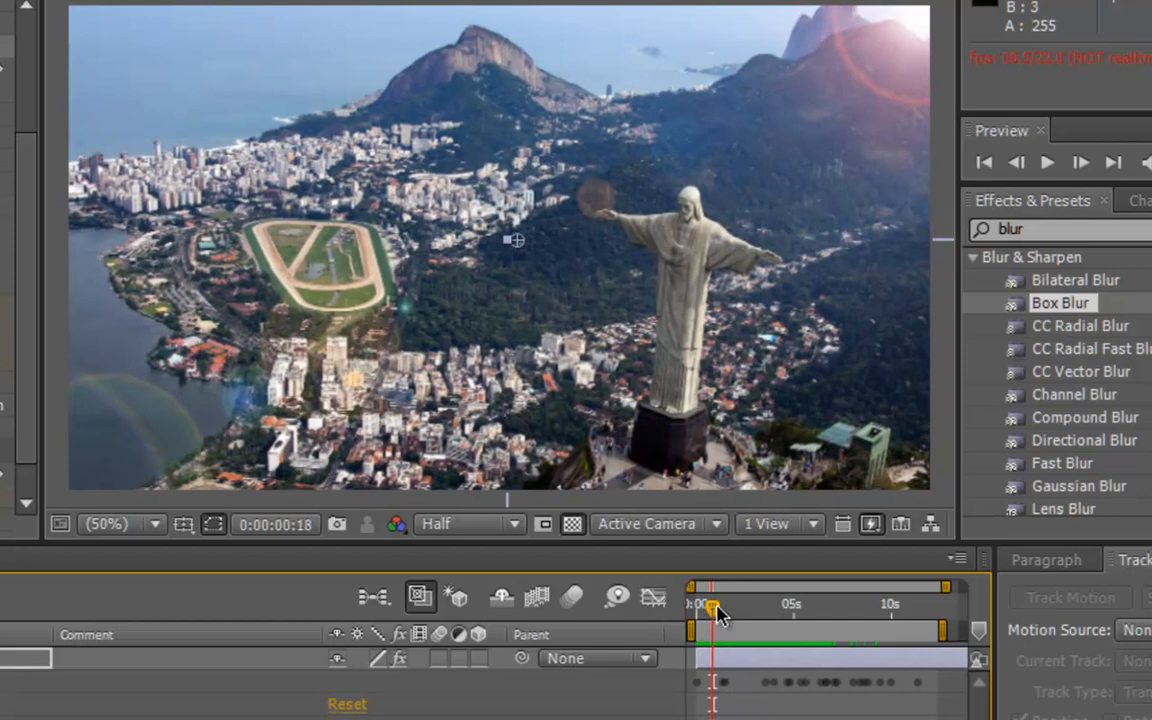
drag(714, 607, 801, 619)
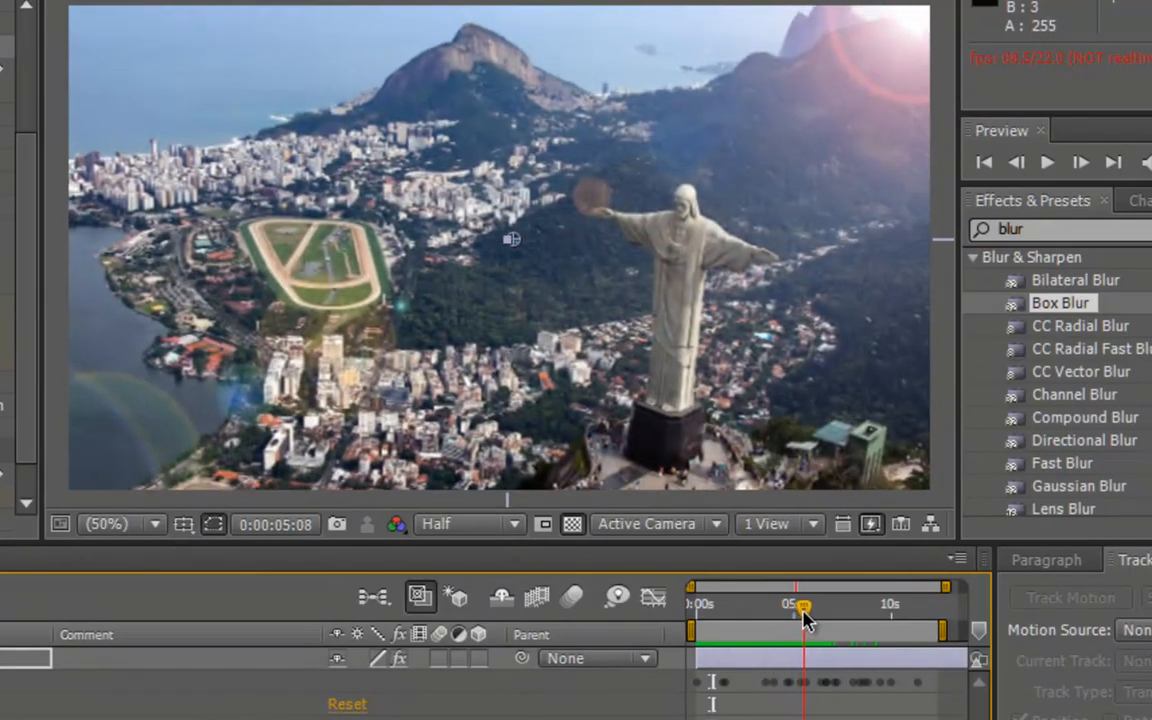